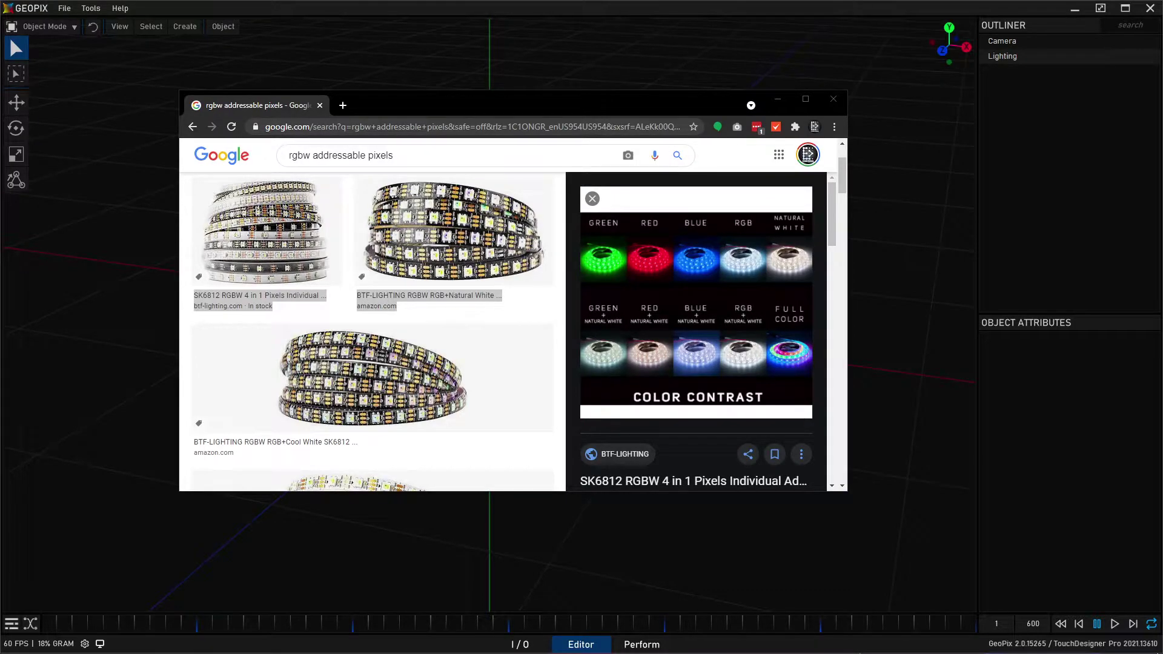
Step: Look over the 'rgbw addressable pixels' image results, shifting the Chrome window around
{"action": "left_click_drag", "start_coordinate": [533, 108], "coordinate": [532, 112]}
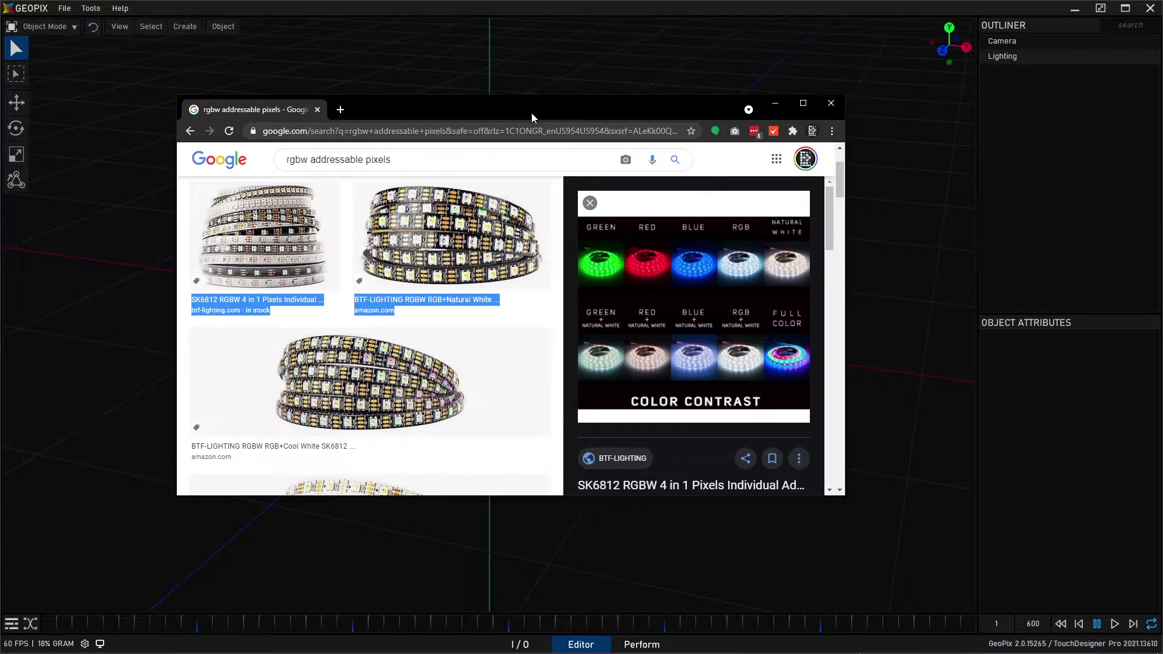
{"action": "left_click", "coordinate": [552, 300]}
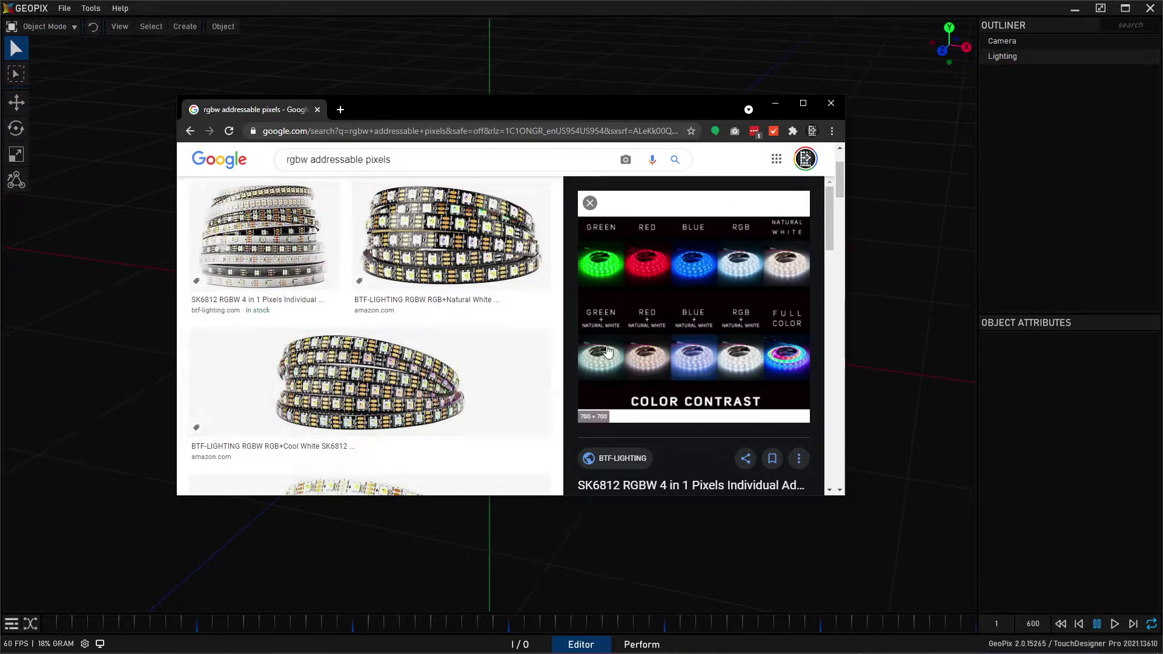
{"action": "left_click_drag", "start_coordinate": [659, 103], "coordinate": [645, 111]}
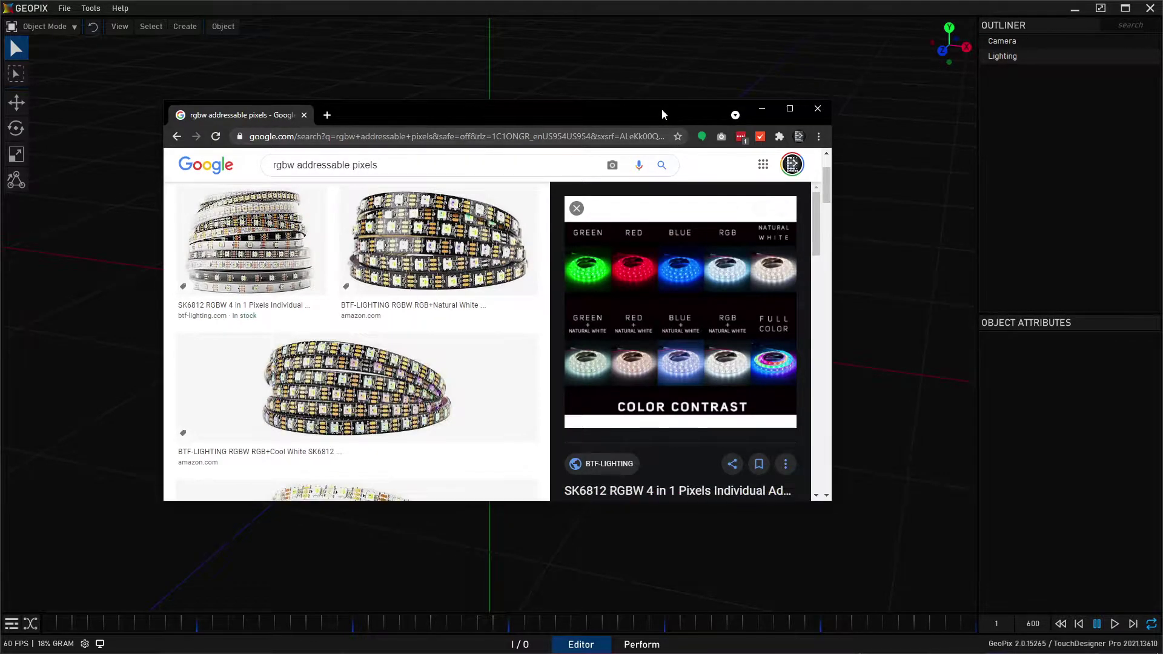
{"action": "mouse_move", "coordinate": [662, 108]}
{"action": "left_mouse_down"}
{"action": "mouse_move", "coordinate": [671, 112]}
{"action": "mouse_move", "coordinate": [650, 123]}
{"action": "mouse_move", "coordinate": [661, 111]}
{"action": "left_mouse_up"}
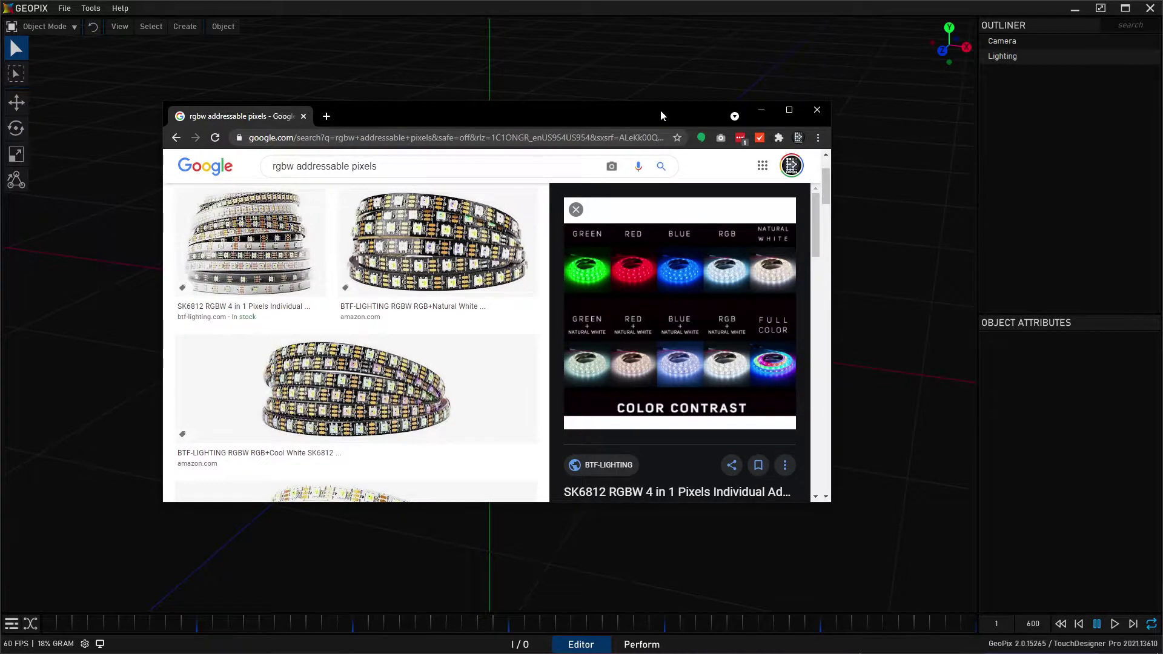
{"action": "mouse_move", "coordinate": [660, 110]}
{"action": "left_mouse_down"}
{"action": "mouse_move", "coordinate": [668, 97]}
{"action": "mouse_move", "coordinate": [654, 97]}
{"action": "left_mouse_up"}
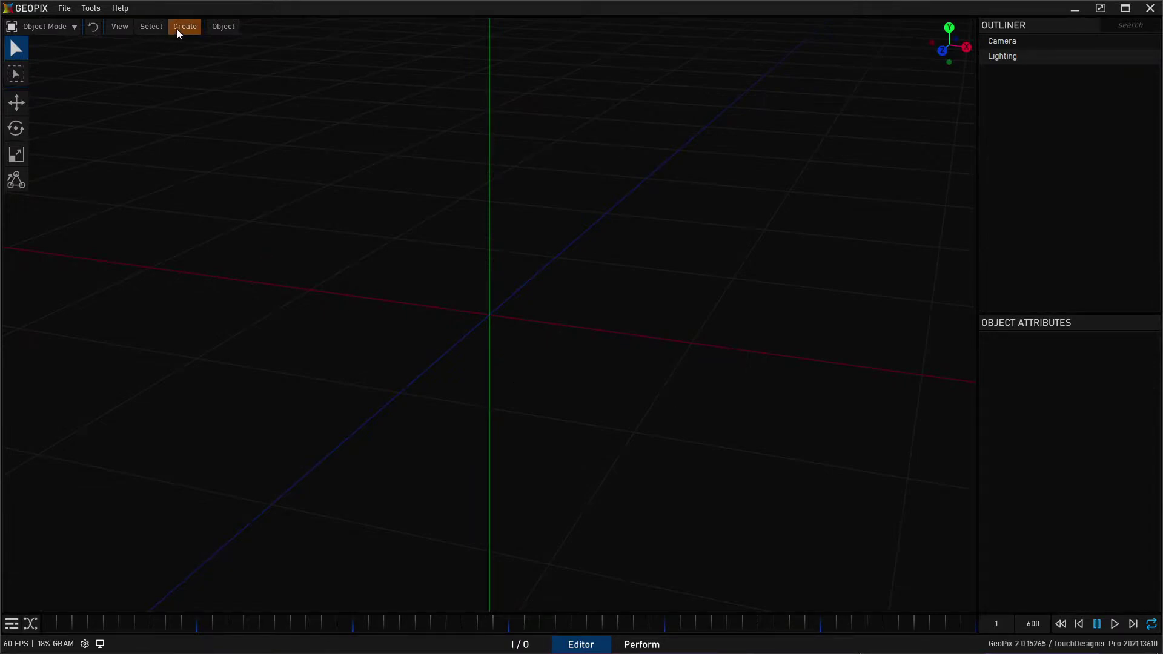
Step: Create Fixture1 and, in Hull Mode, place a hull point at the scene origin
{"action": "left_click", "coordinate": [179, 28]}
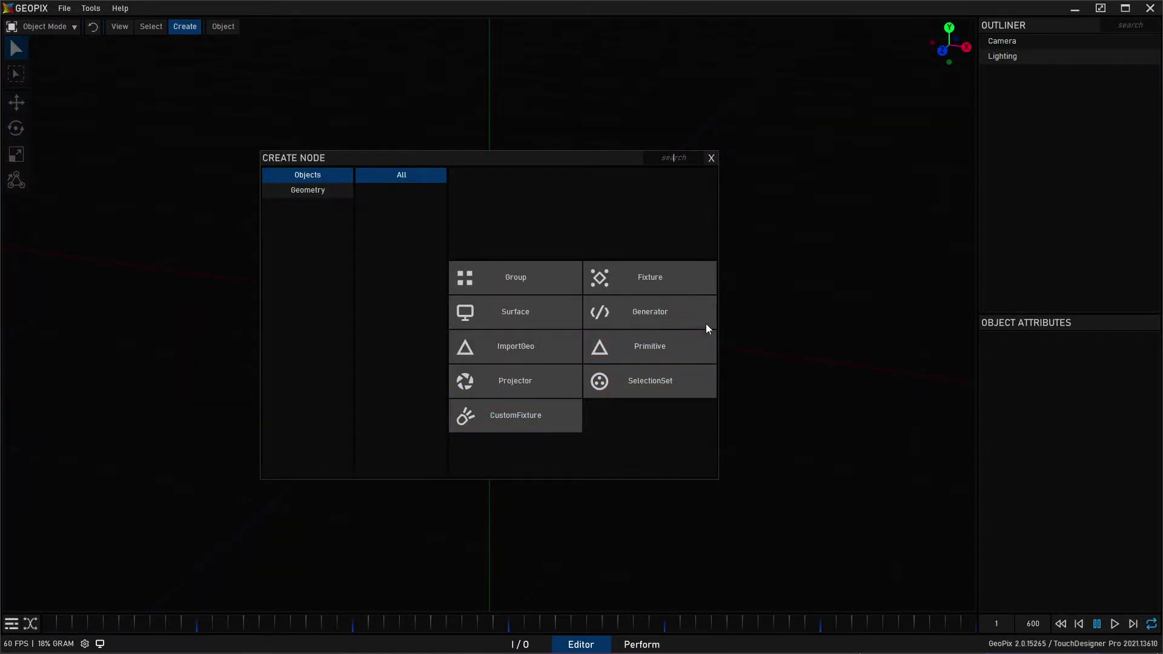
{"action": "left_click", "coordinate": [688, 278]}
{"action": "left_click_drag", "start_coordinate": [467, 291], "coordinate": [490, 321], "text": "alt"}
{"action": "left_click", "coordinate": [65, 30]}
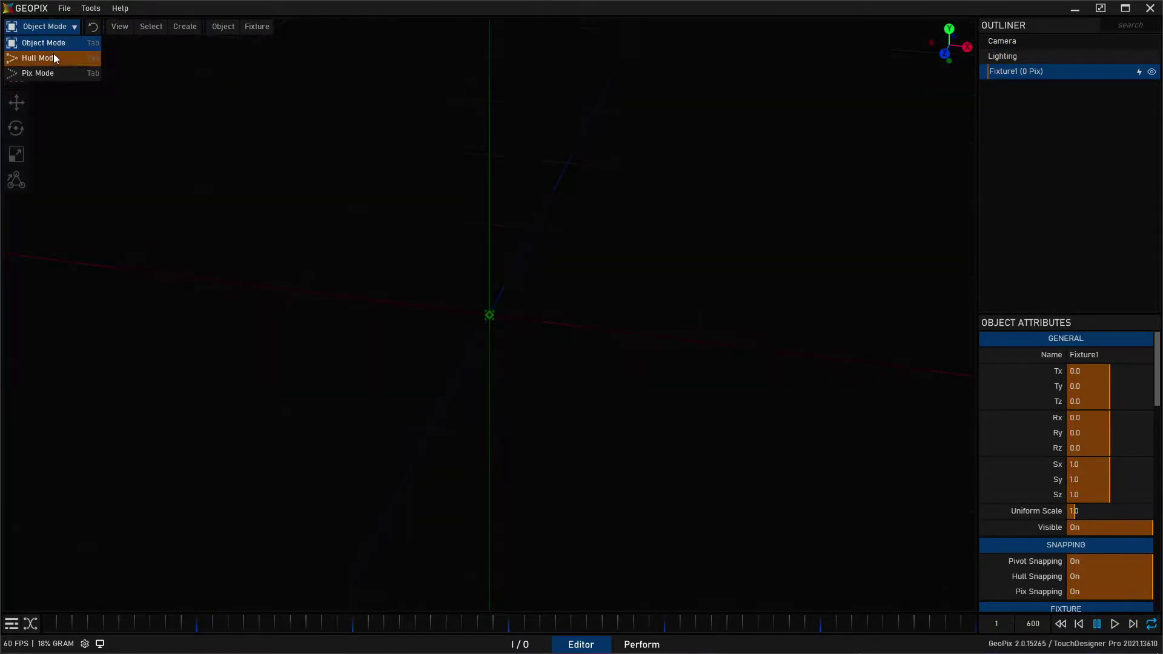
{"action": "left_click", "coordinate": [53, 53]}
{"action": "left_click", "coordinate": [14, 205]}
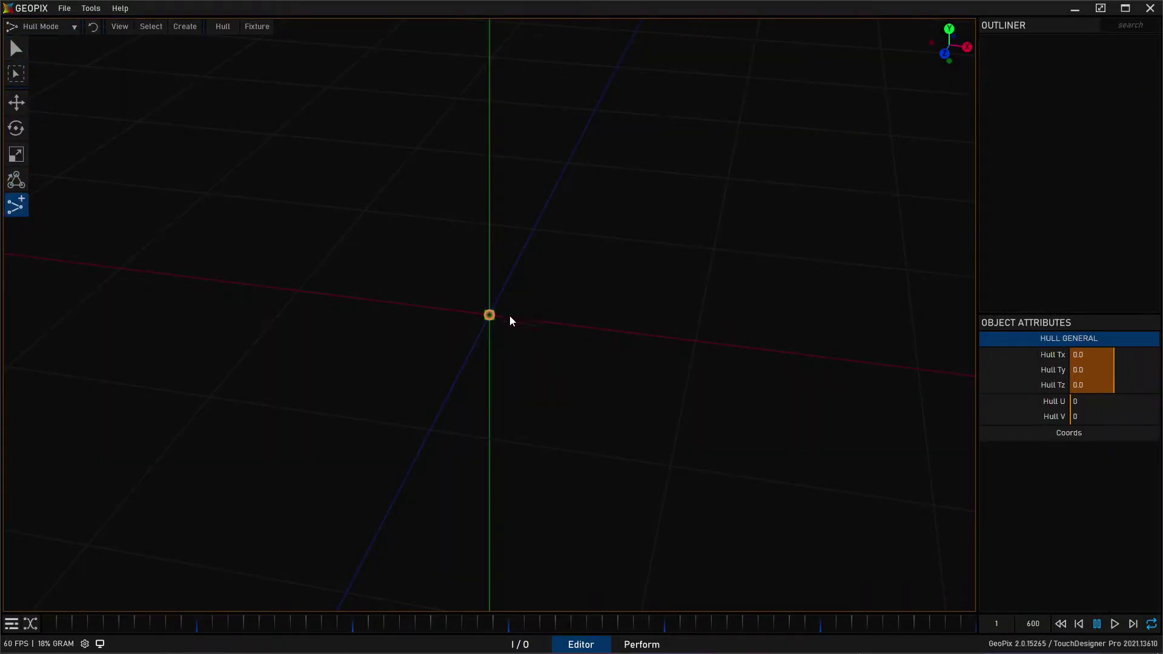
{"action": "left_click", "coordinate": [489, 316]}
Step: Generate the 10×10, 100-pixel Generator1 grid from the hull point
{"action": "left_click", "coordinate": [223, 26]}
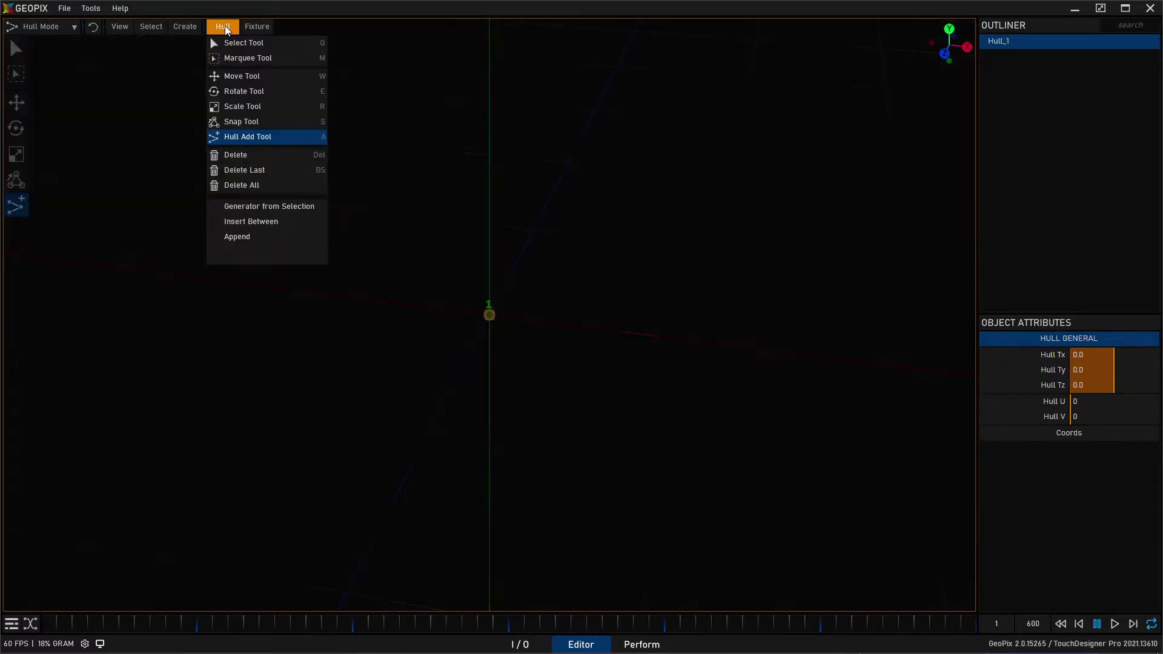
{"action": "left_click", "coordinate": [297, 207]}
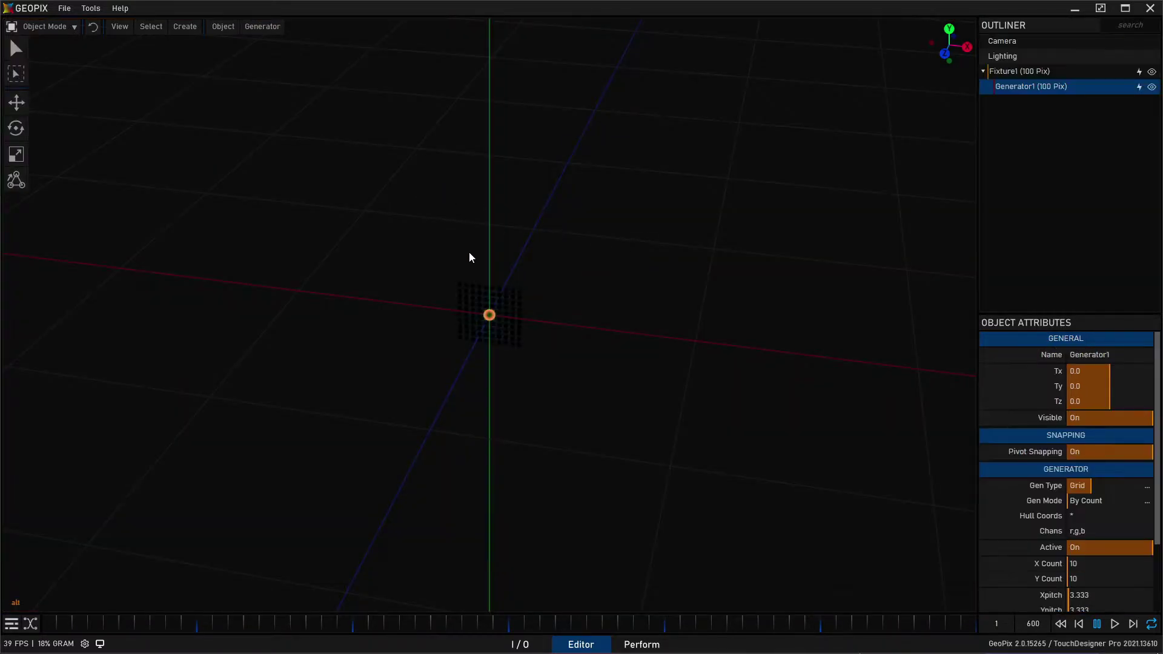
{"action": "right_click_drag", "start_coordinate": [479, 351], "coordinate": [560, 373], "text": "alt"}
{"action": "left_click", "coordinate": [1019, 71]}
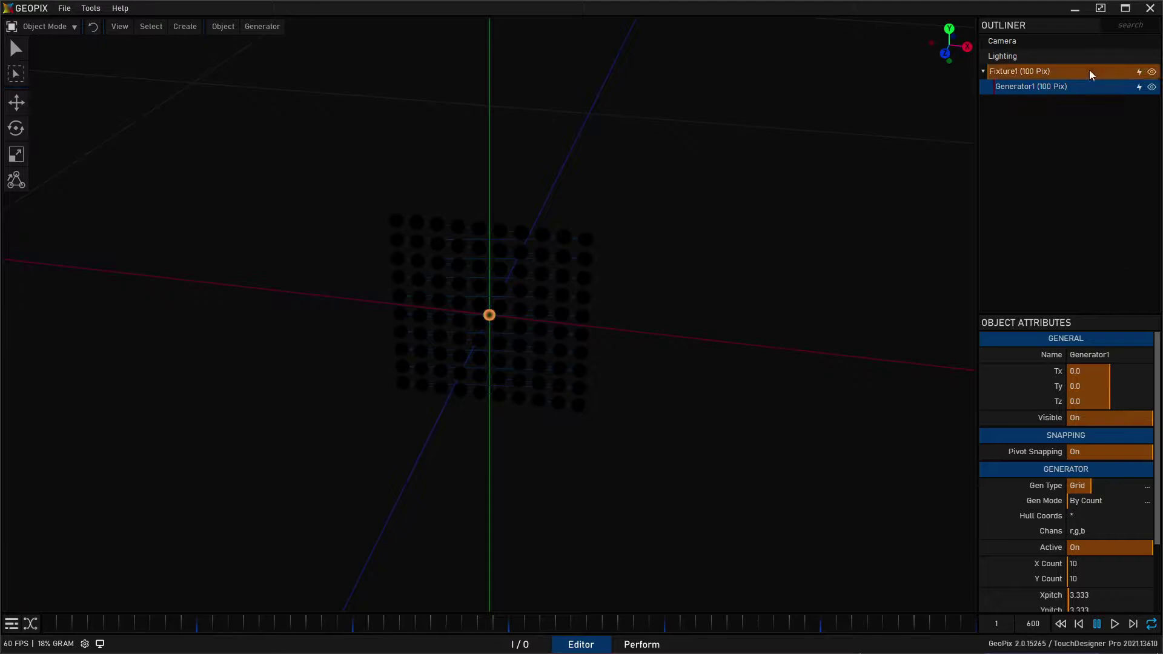
{"action": "left_click_drag", "start_coordinate": [605, 252], "coordinate": [431, 328], "text": "alt"}
{"action": "scroll", "coordinate": [570, 348], "scroll_direction": "down", "scroll_amount": 3}
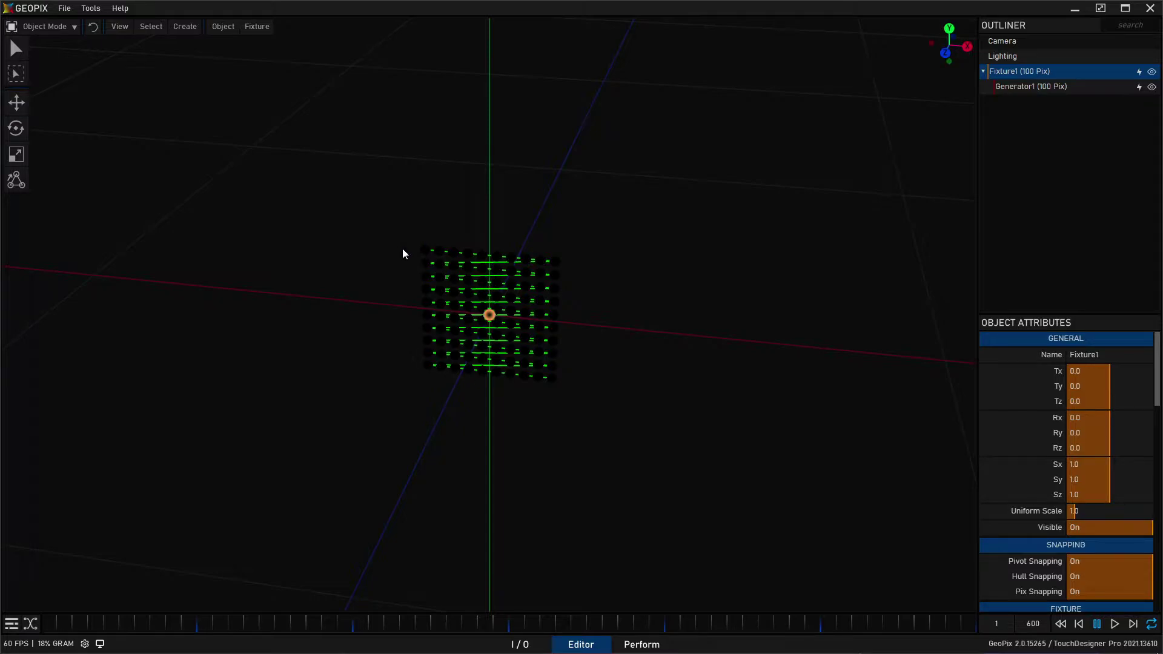
Step: Add Projector1, move it to Tz 71.121 and scale it to 0.719
{"action": "key", "text": "q"}
{"action": "left_click", "coordinate": [184, 25]}
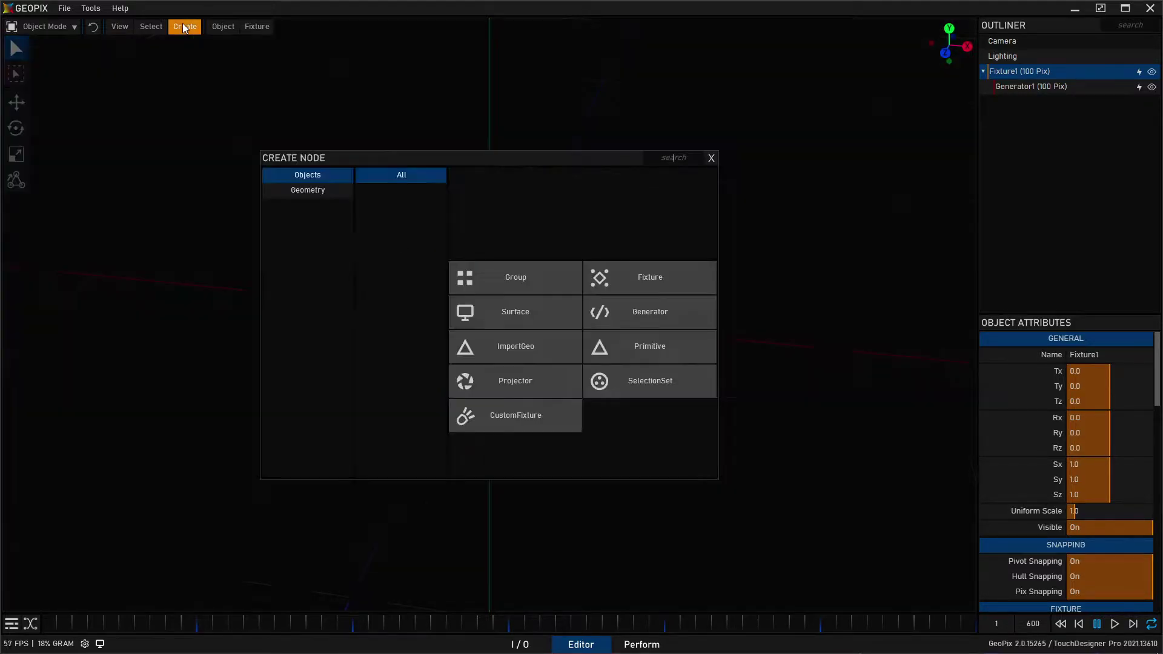
{"action": "left_click", "coordinate": [496, 395]}
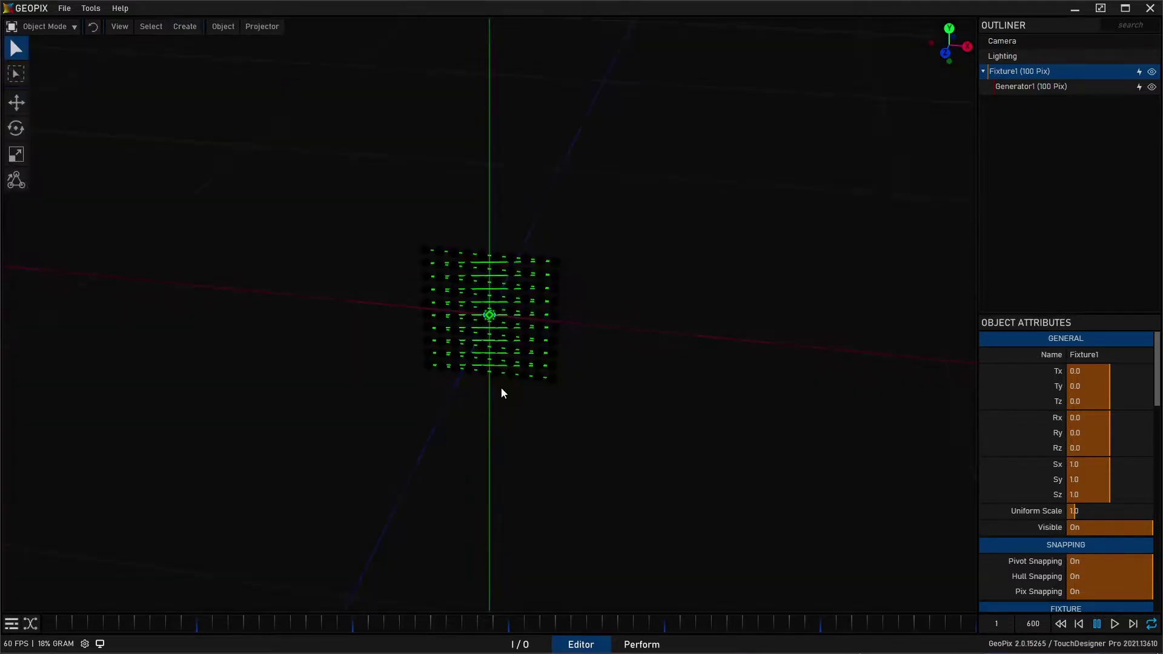
{"action": "key", "text": "w"}
{"action": "left_click_drag", "start_coordinate": [467, 348], "coordinate": [425, 441]}
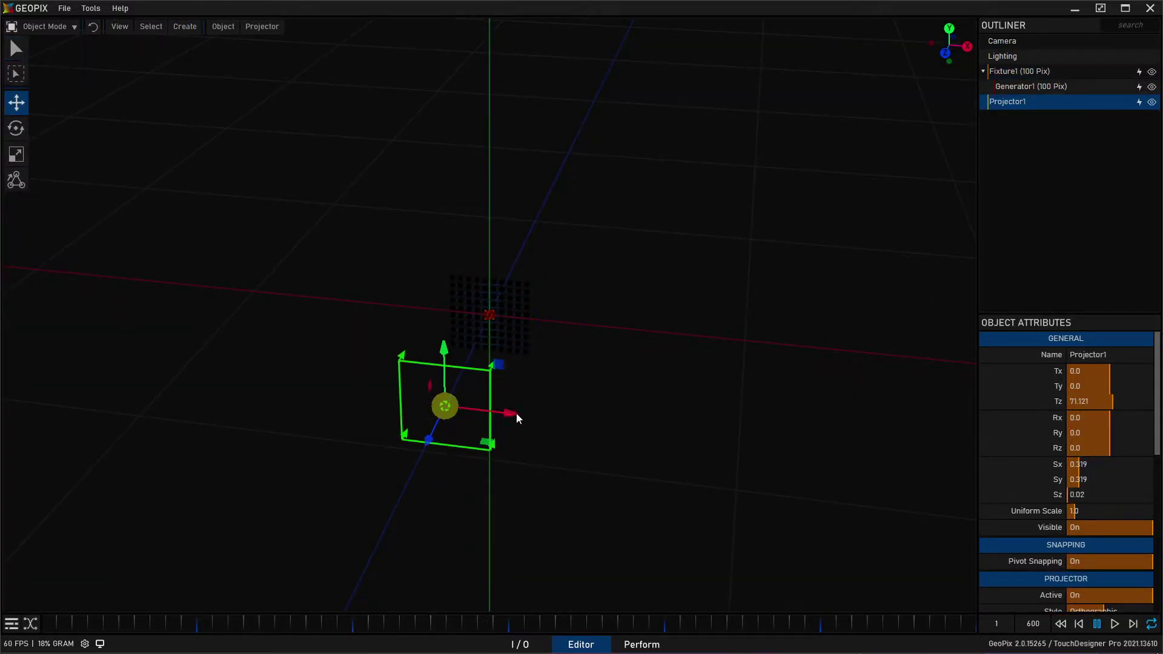
{"action": "key", "text": "r"}
{"action": "left_click_drag", "start_coordinate": [499, 364], "coordinate": [561, 325]}
{"action": "key", "text": "q"}
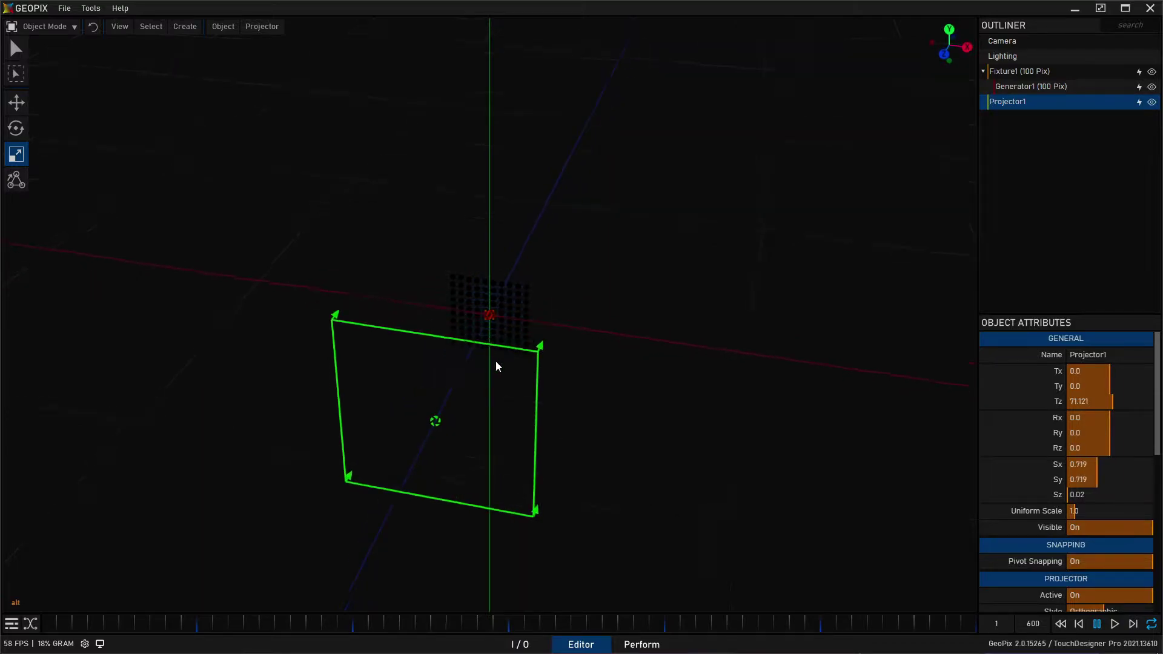
Step: Test Projector1's Constant Color with green 255, then reset it to 0 0 0 0
{"action": "scroll", "coordinate": [1034, 458], "scroll_direction": "down", "scroll_amount": 4}
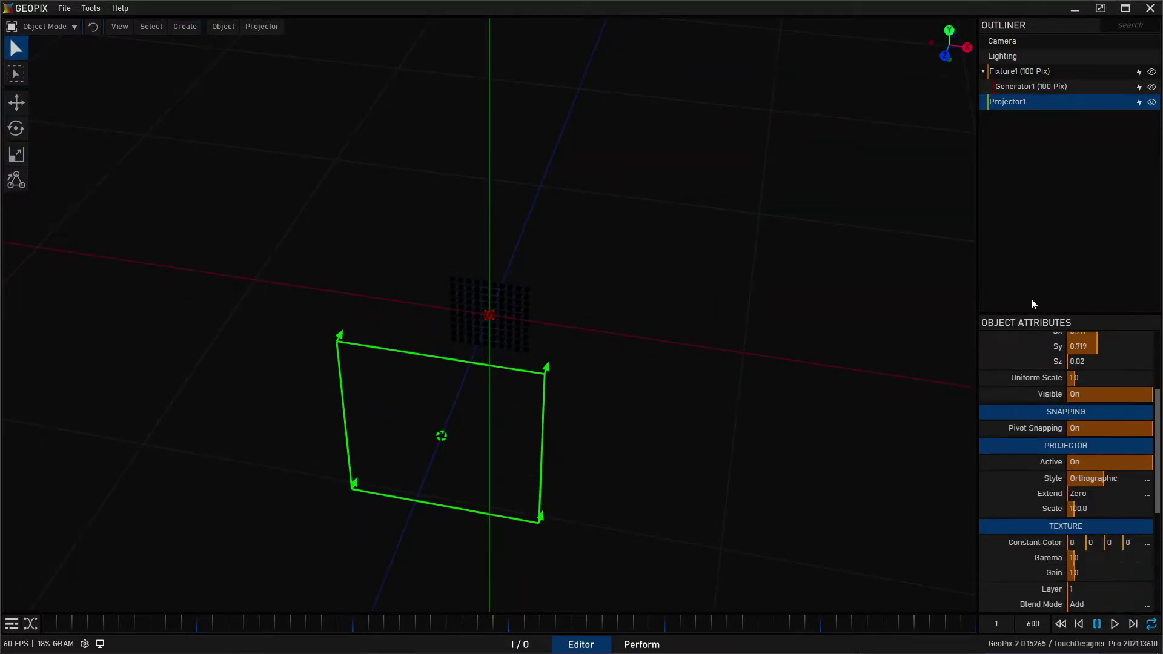
{"action": "left_click_drag", "start_coordinate": [1036, 311], "coordinate": [1035, 152]}
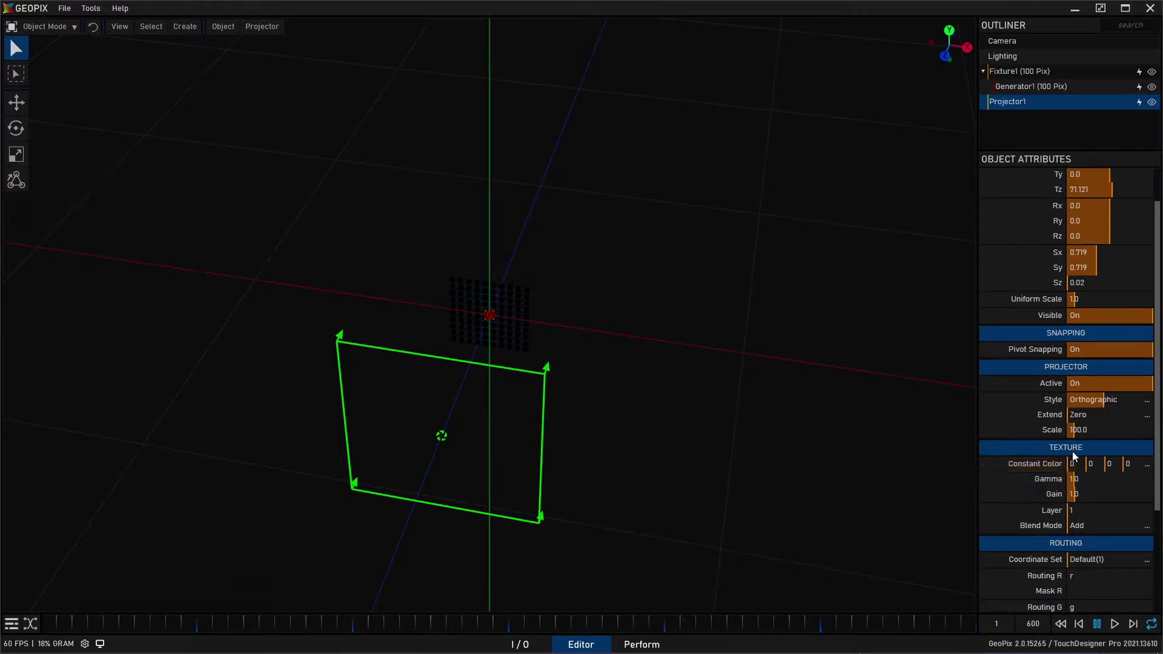
{"action": "left_click_drag", "start_coordinate": [1072, 462], "coordinate": [1125, 466]}
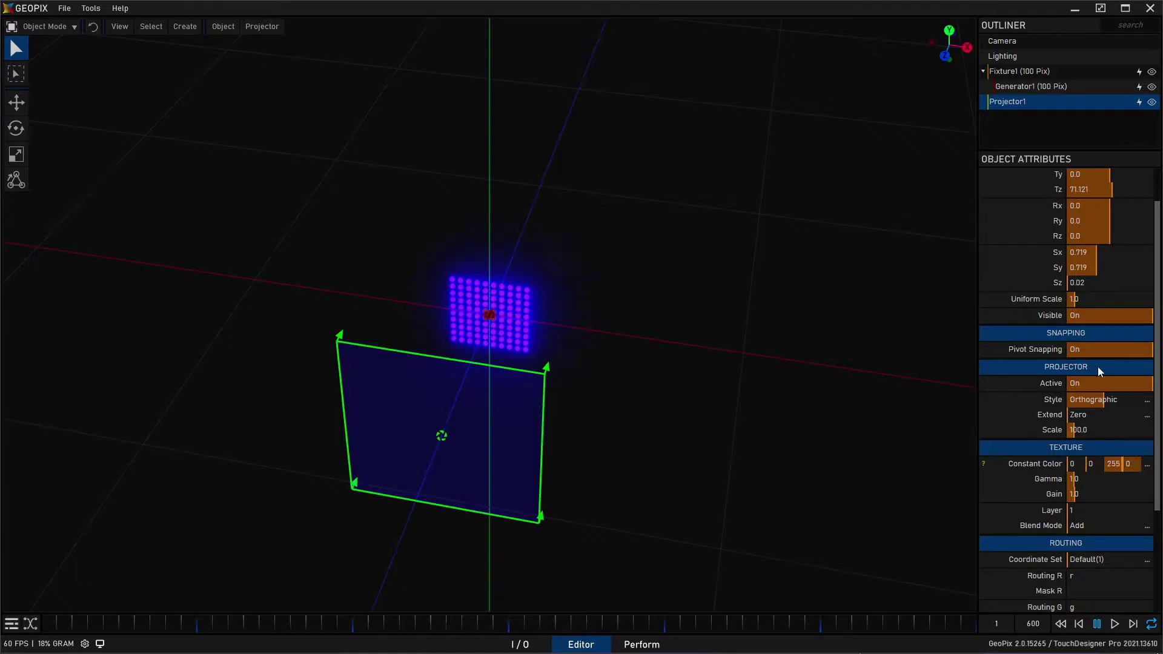
{"action": "left_click_drag", "start_coordinate": [633, 350], "coordinate": [576, 334], "text": "alt"}
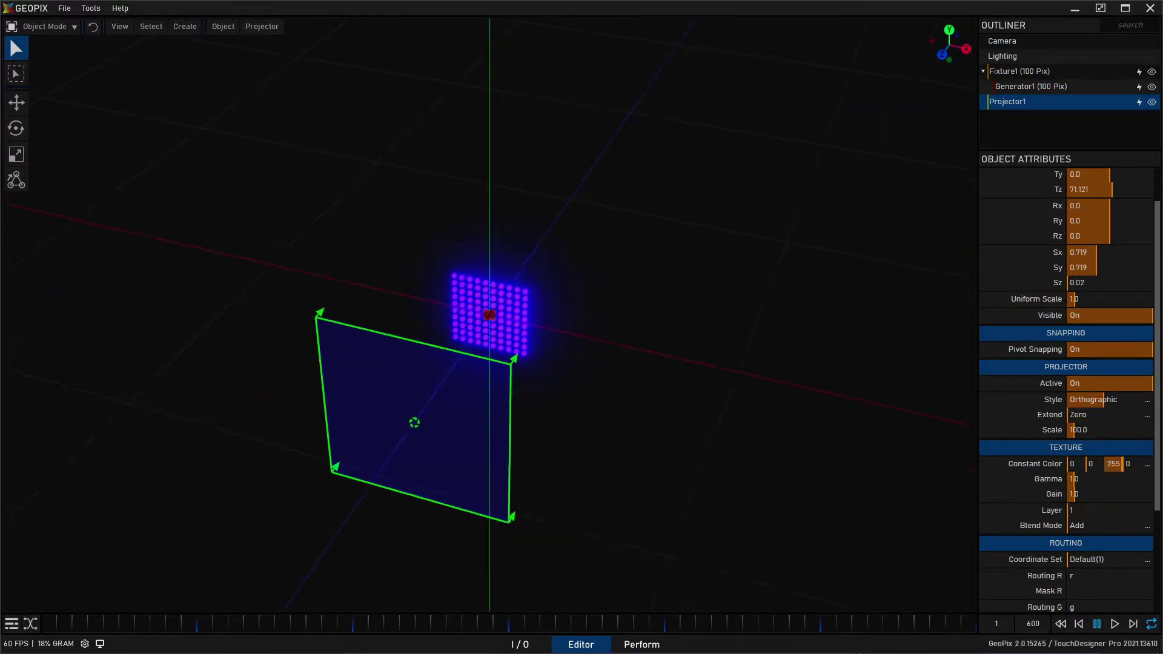
{"action": "left_click_drag", "start_coordinate": [1117, 467], "coordinate": [1154, 465]}
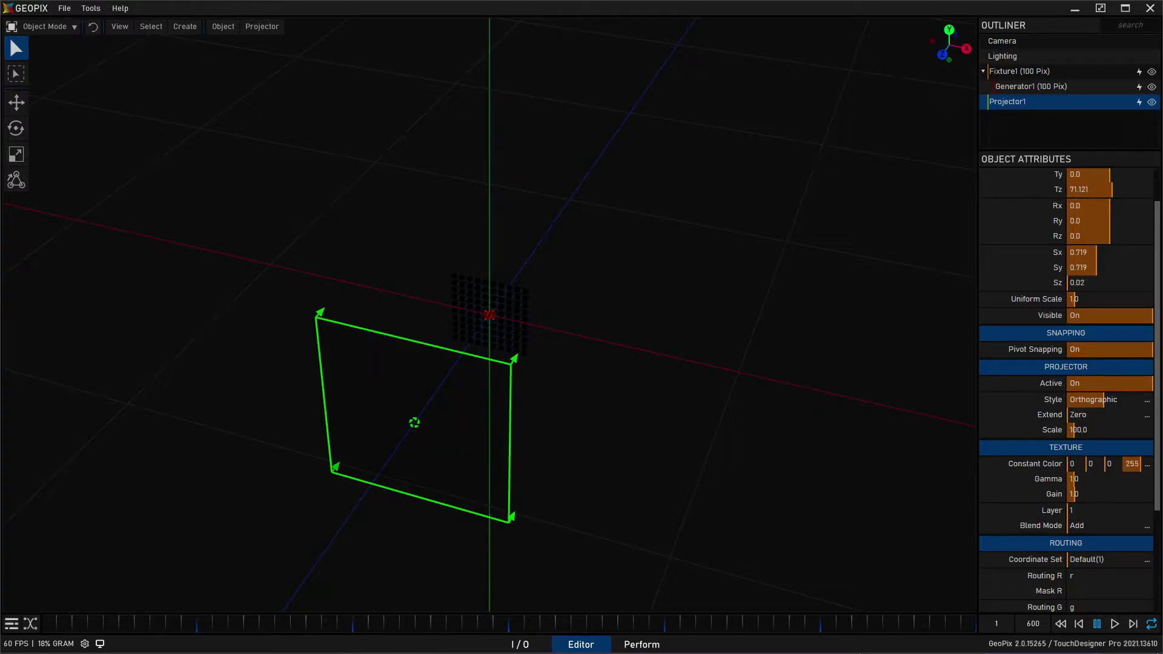
{"action": "scroll", "coordinate": [1015, 442], "scroll_direction": "down", "scroll_amount": 3}
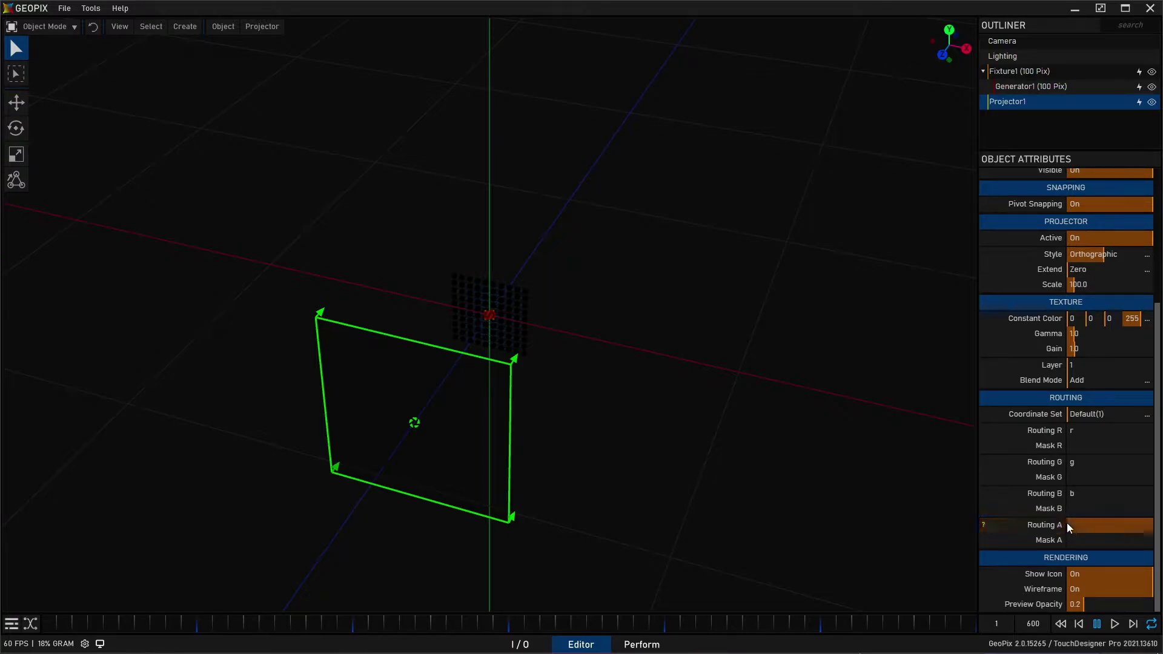
{"action": "double_click", "coordinate": [1045, 317]}
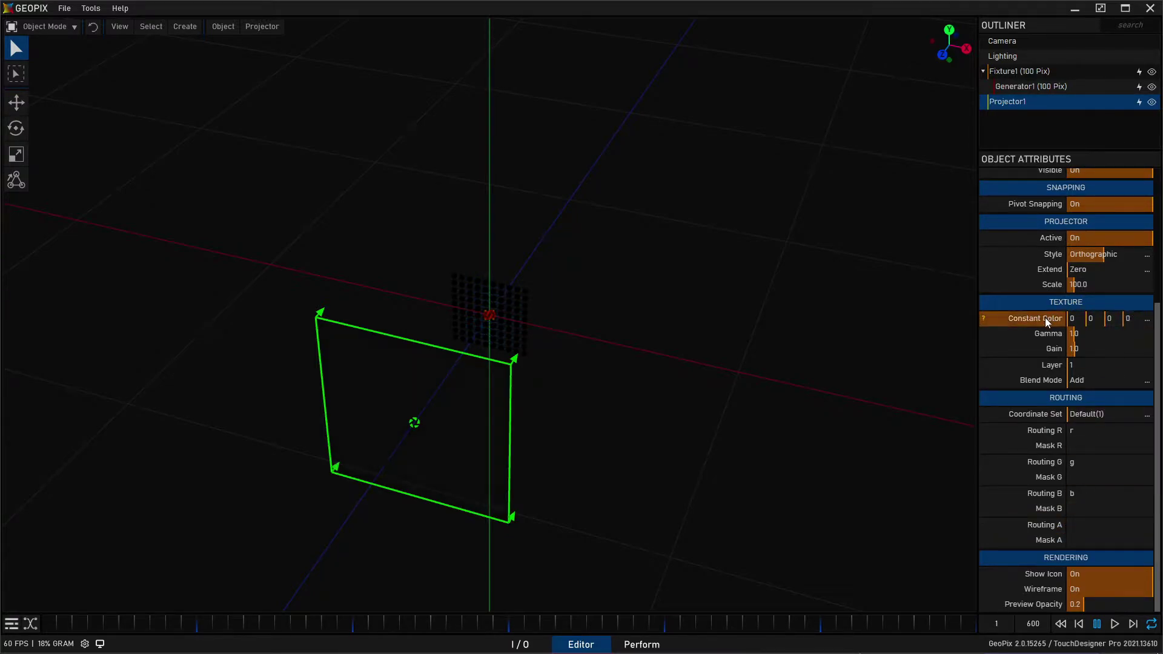
{"action": "left_click_drag", "start_coordinate": [805, 293], "coordinate": [549, 406], "text": "alt"}
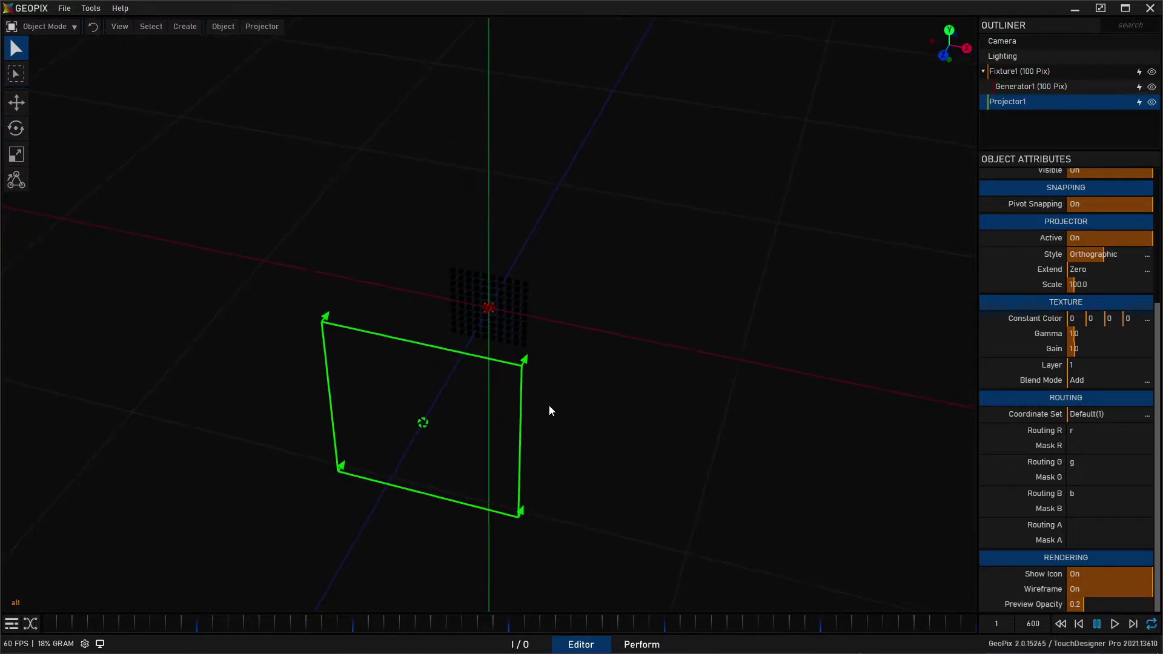
Step: Set Generator1's X Count and Y Count to 2
{"action": "left_click", "coordinate": [1080, 86]}
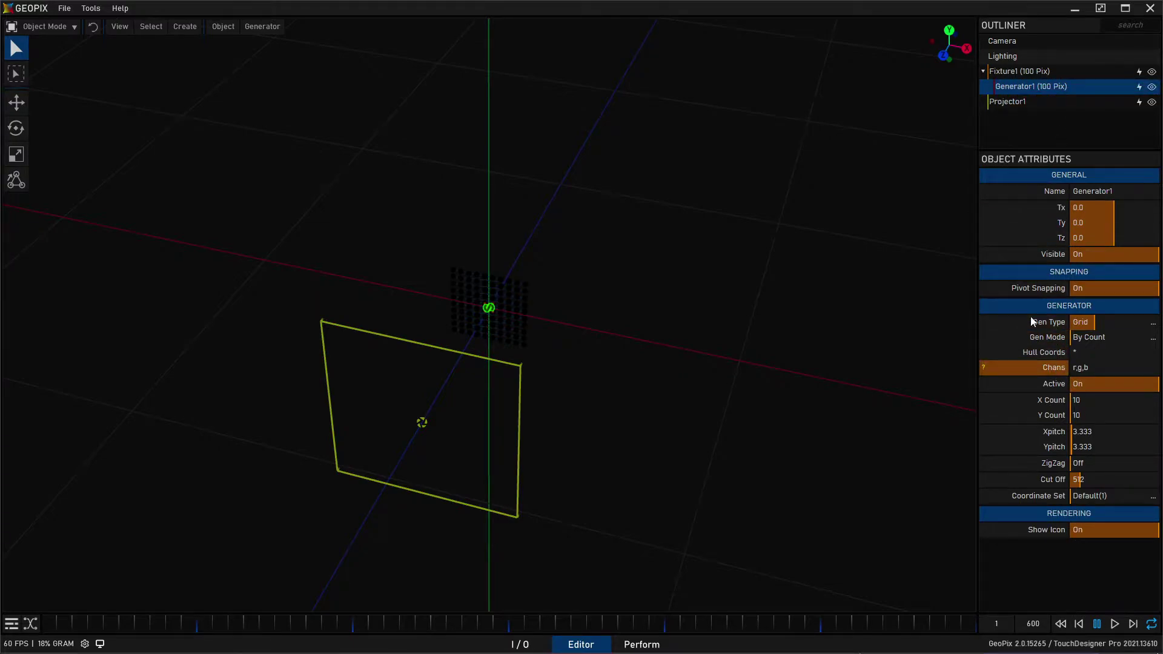
{"action": "left_click_drag", "start_coordinate": [521, 224], "coordinate": [569, 255], "text": "alt"}
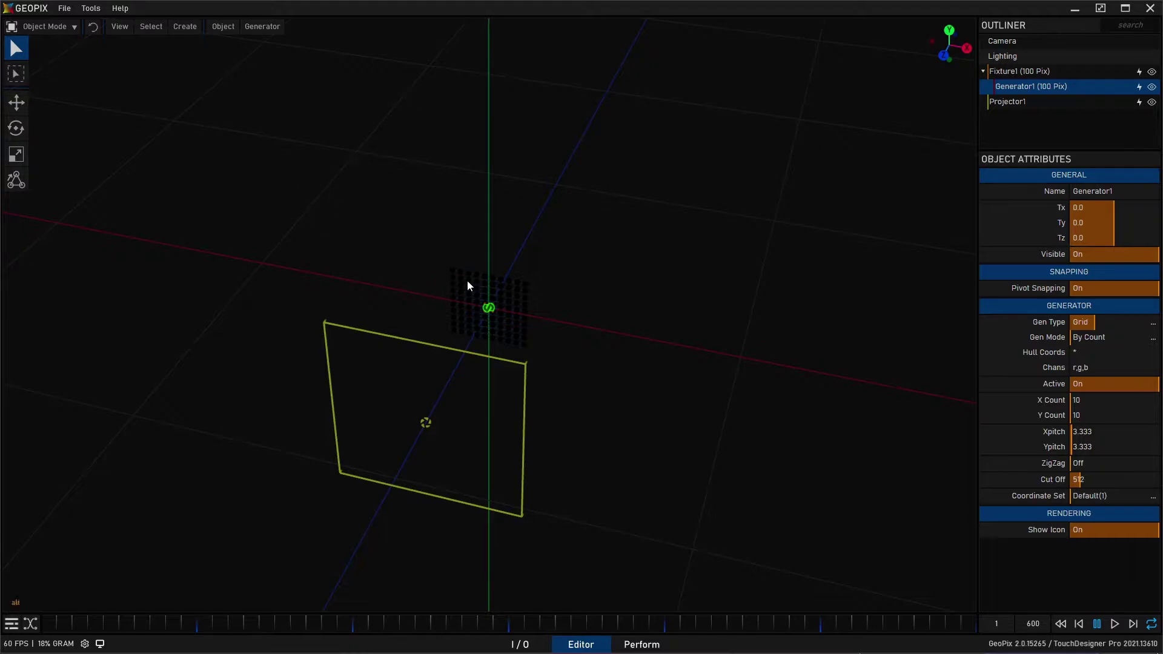
{"action": "left_click_drag", "start_coordinate": [464, 264], "coordinate": [464, 292], "text": "alt"}
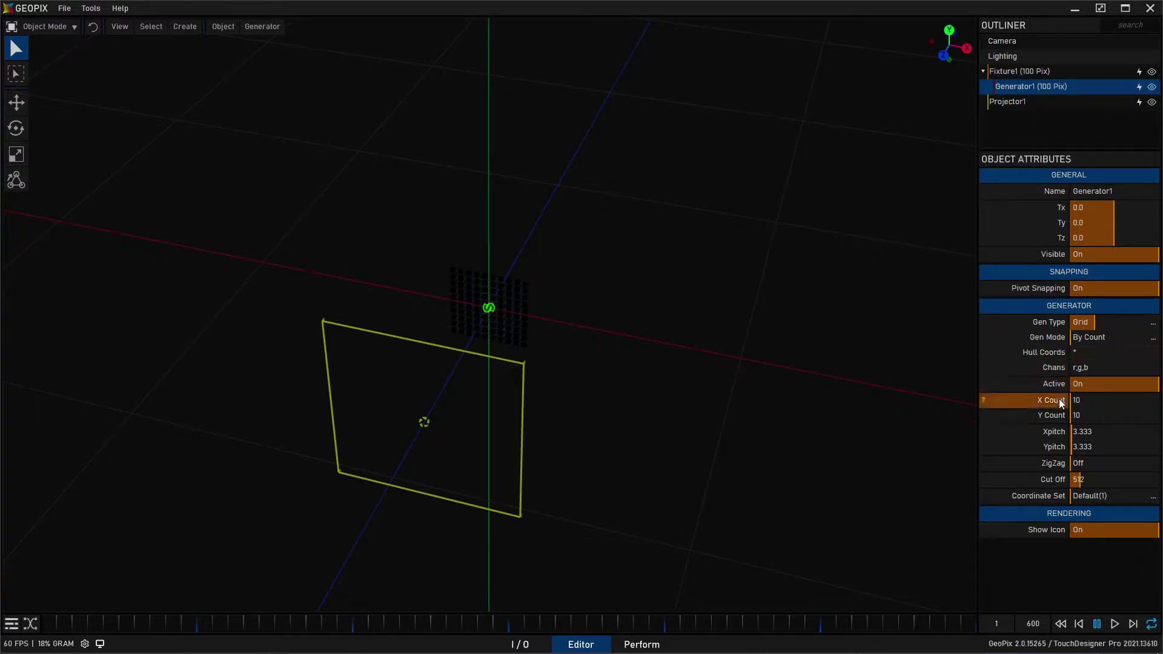
{"action": "left_click", "coordinate": [1078, 401]}
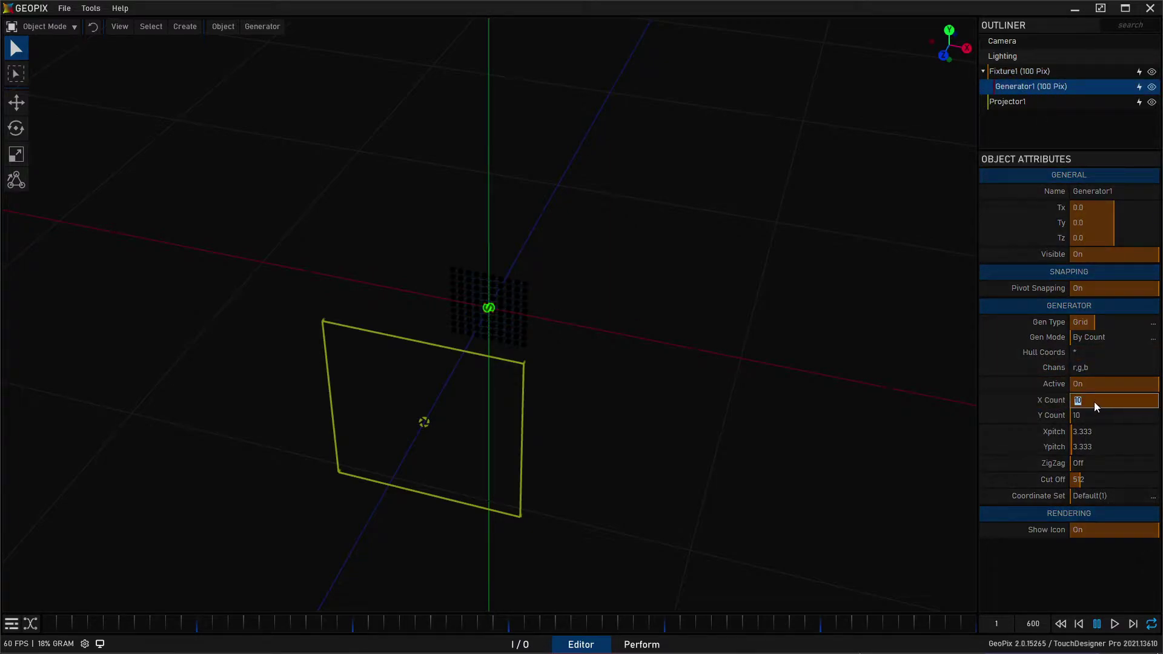
{"action": "type", "text": "2"}
{"action": "key", "text": "Return"}
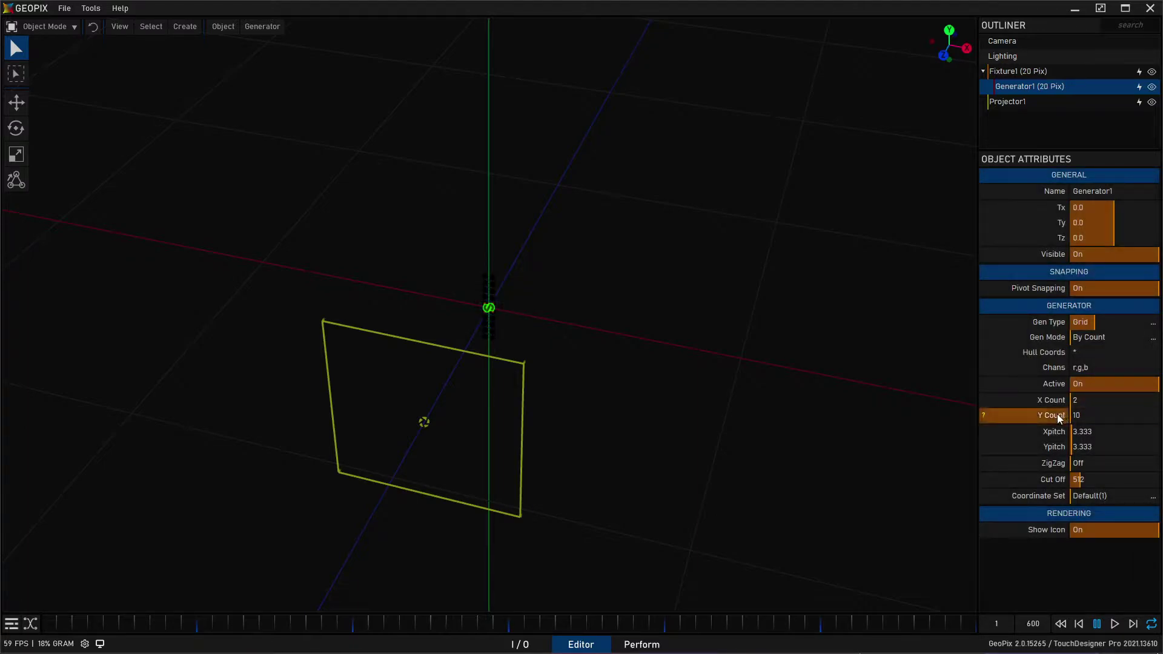
{"action": "left_click", "coordinate": [1081, 416]}
{"action": "type", "text": "2"}
{"action": "key", "text": "Return"}
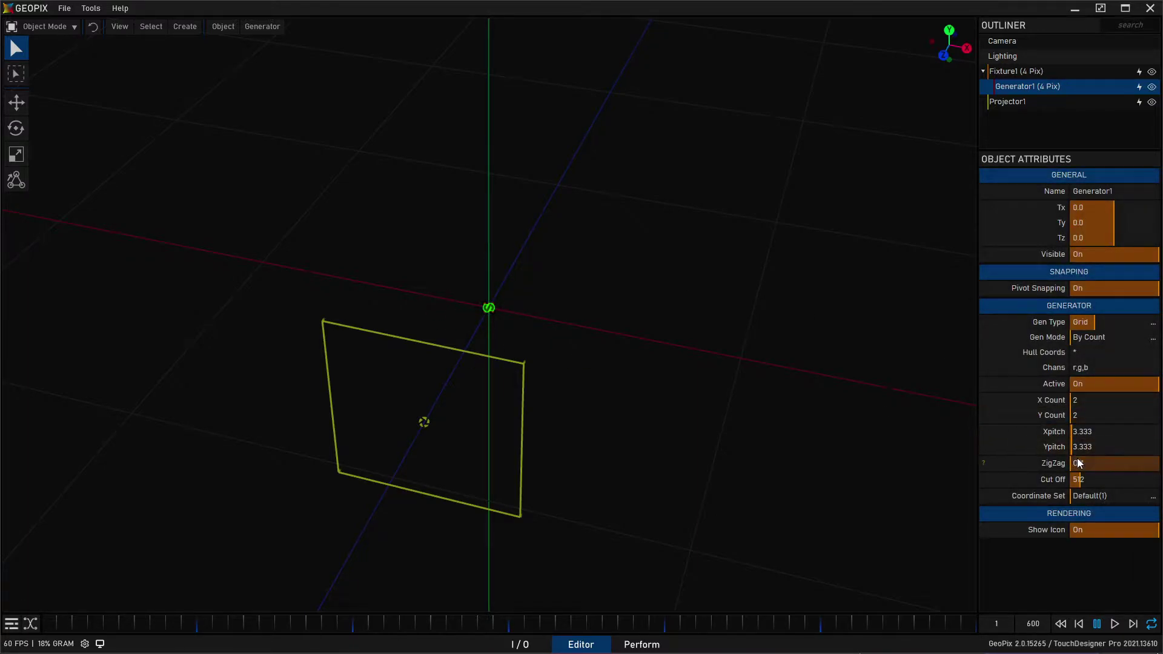
Step: Set Generator1's X pitch and Y pitch to 10
{"action": "left_click", "coordinate": [1098, 431]}
{"action": "type", "text": "10"}
{"action": "key", "text": "Return"}
{"action": "left_click", "coordinate": [1095, 447]}
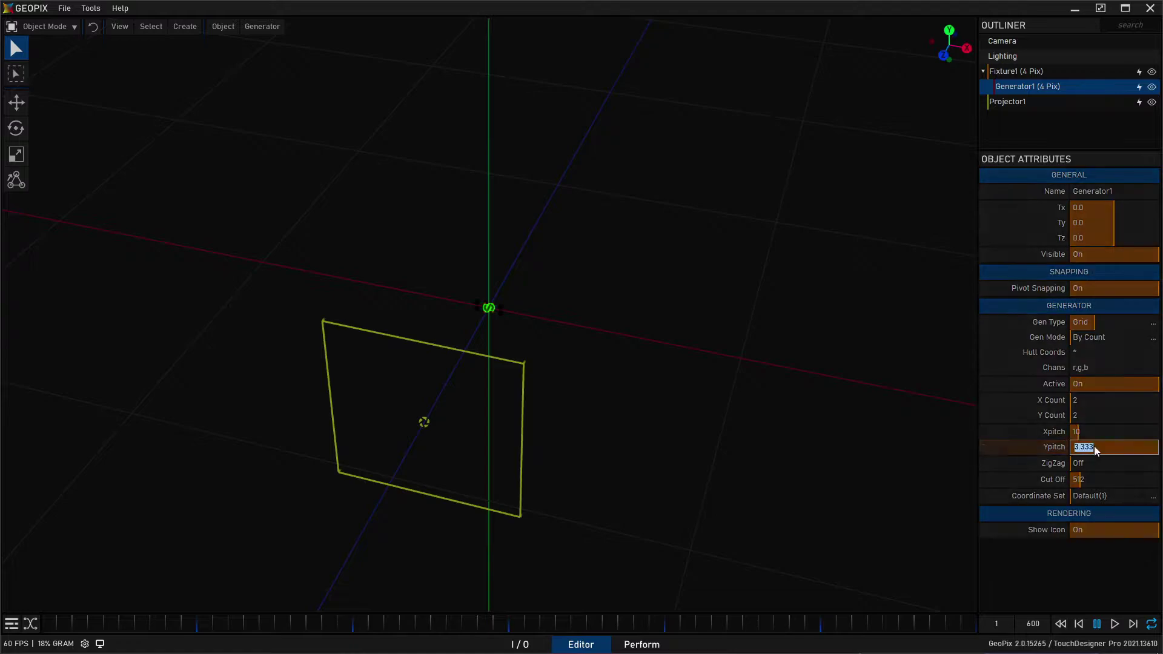
{"action": "type", "text": "10"}
{"action": "key", "text": "Return"}
{"action": "scroll", "coordinate": [582, 291], "scroll_direction": "up", "scroll_amount": 5}
{"action": "scroll", "coordinate": [520, 316], "scroll_direction": "up", "scroll_amount": 3}
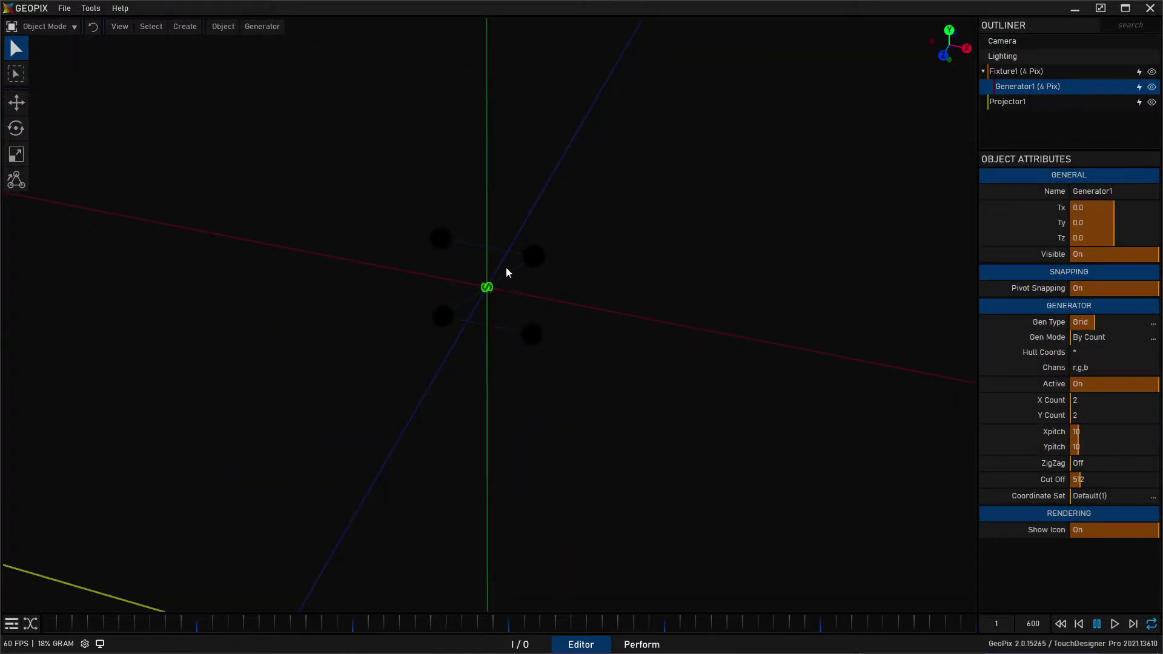
{"action": "left_click_drag", "start_coordinate": [462, 332], "coordinate": [503, 333], "text": "alt"}
Step: Shrink Projector1 to about a third of its size, scale 0.331
{"action": "left_click", "coordinate": [295, 405]}
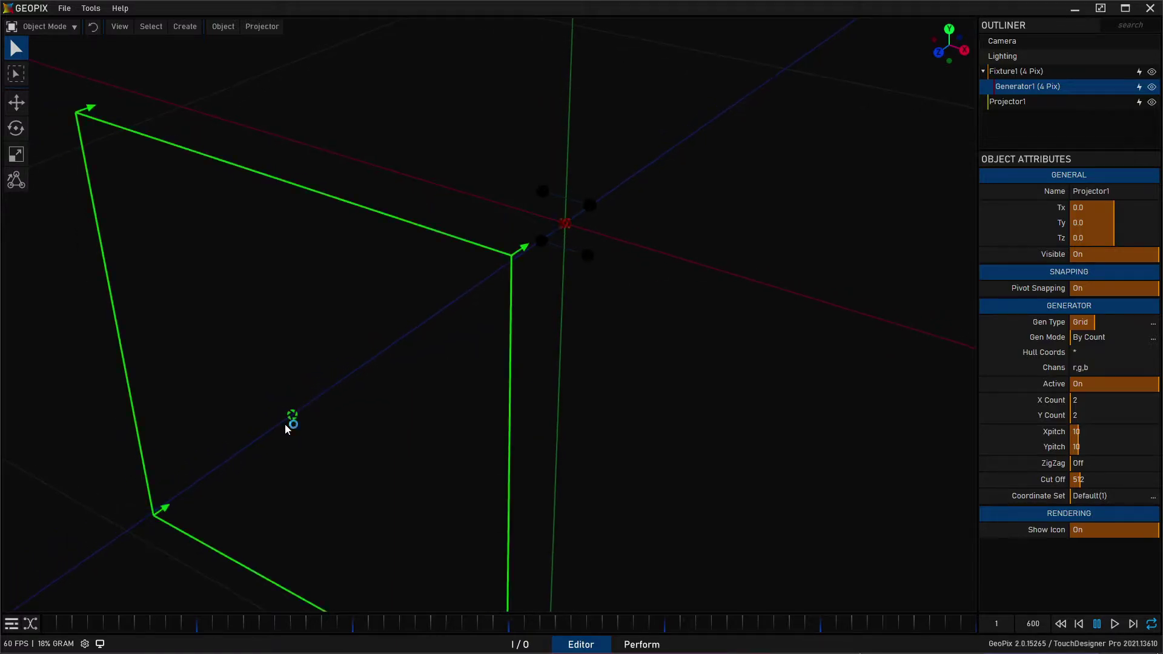
{"action": "key", "text": "r"}
{"action": "left_click_drag", "start_coordinate": [353, 368], "coordinate": [309, 400]}
{"action": "key", "text": "q"}
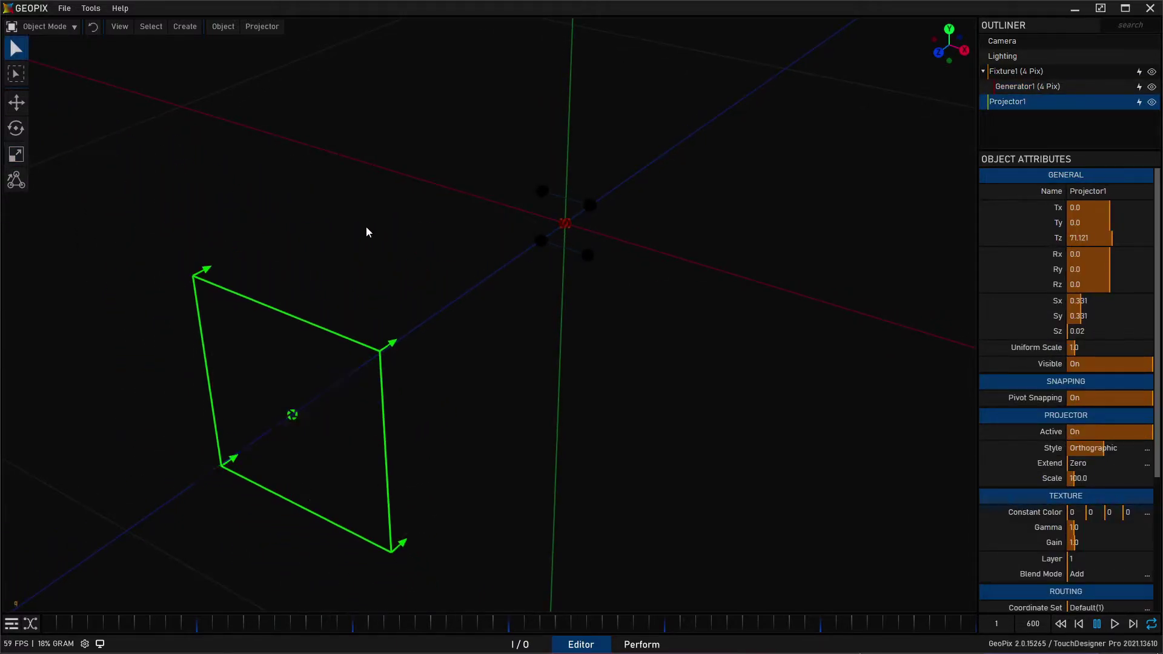
{"action": "left_click", "coordinate": [365, 219]}
{"action": "left_click", "coordinate": [102, 11]}
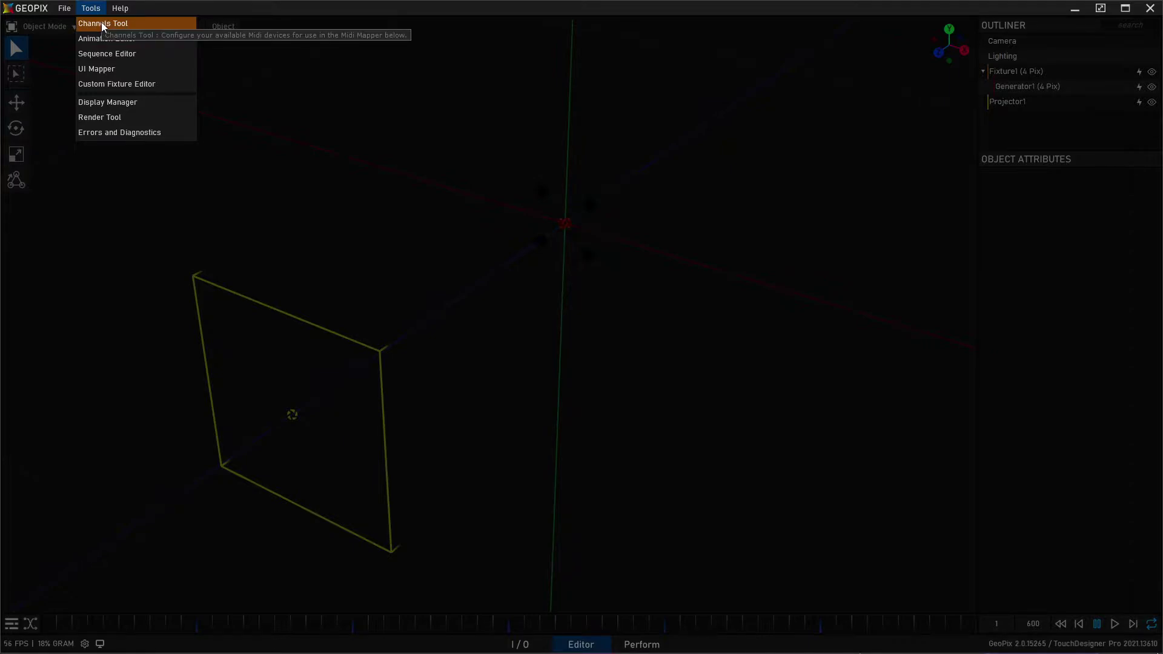
Step: Open the Channels Tool beside the viewport with Layout set to Universe, showing channels 1–12 at 0
{"action": "left_click", "coordinate": [101, 22]}
{"action": "left_click_drag", "start_coordinate": [945, 299], "coordinate": [269, 333]}
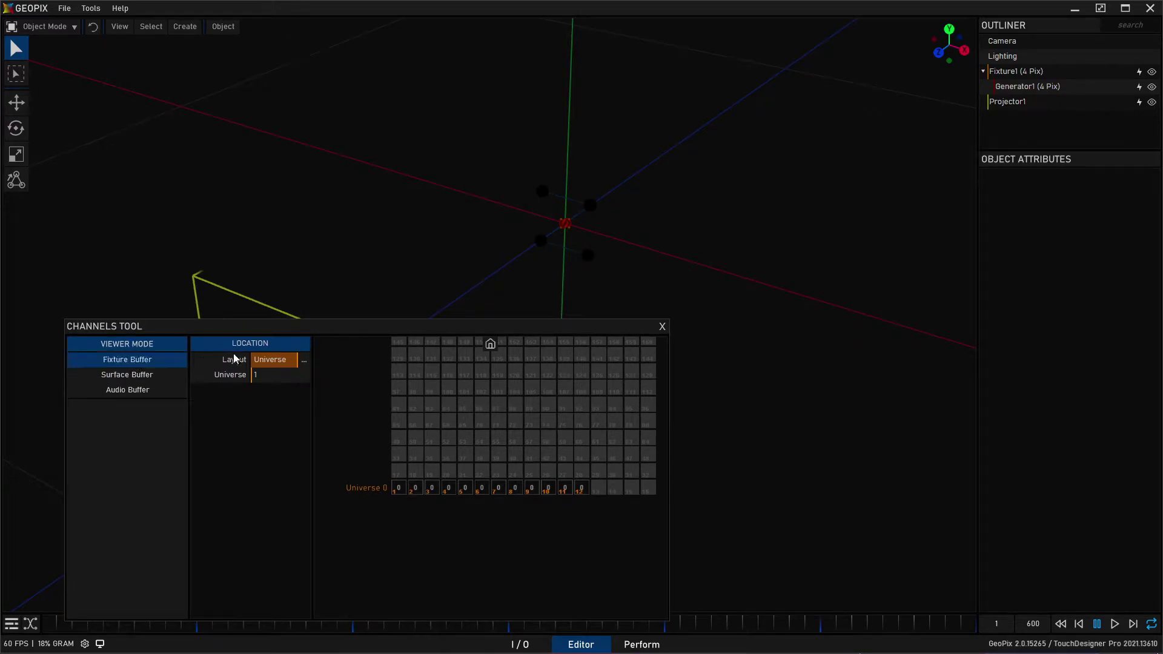
{"action": "left_click", "coordinate": [303, 359]}
{"action": "left_click", "coordinate": [283, 387]}
{"action": "left_click_drag", "start_coordinate": [319, 332], "coordinate": [346, 335]}
{"action": "scroll", "coordinate": [527, 532], "scroll_direction": "up", "scroll_amount": 2}
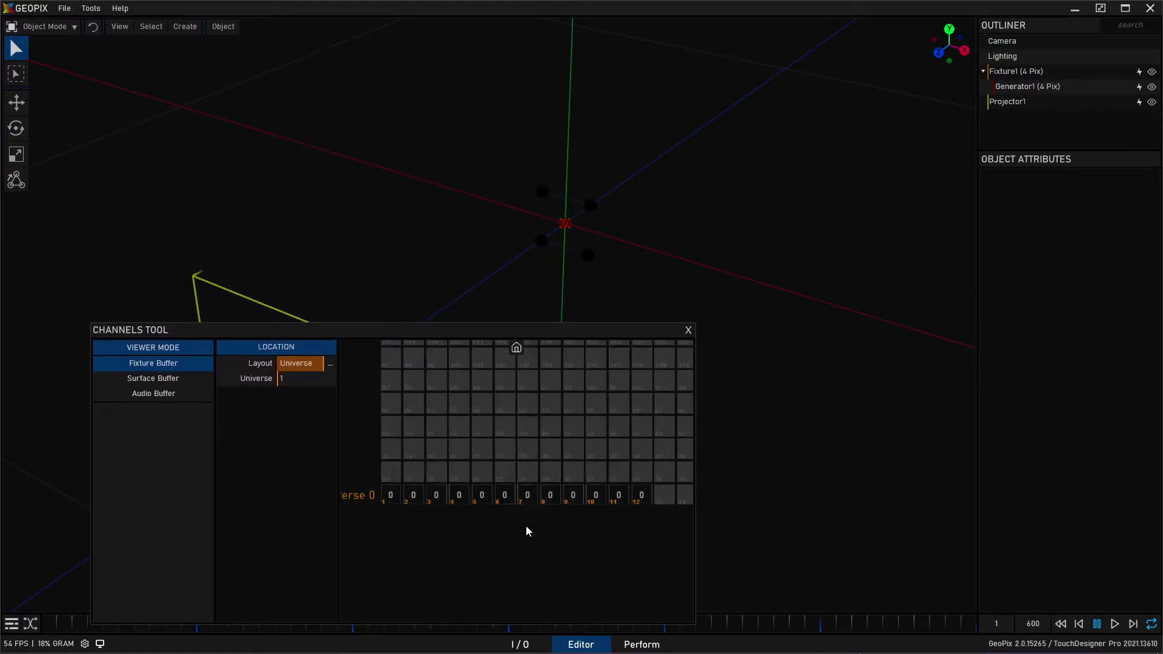
{"action": "scroll", "coordinate": [526, 532], "scroll_direction": "up", "scroll_amount": 1}
{"action": "scroll", "coordinate": [526, 530], "scroll_direction": "down", "scroll_amount": 3}
{"action": "scroll", "coordinate": [522, 528], "scroll_direction": "up", "scroll_amount": 3}
{"action": "middle_click_drag", "start_coordinate": [648, 199], "coordinate": [662, 131], "text": "alt"}
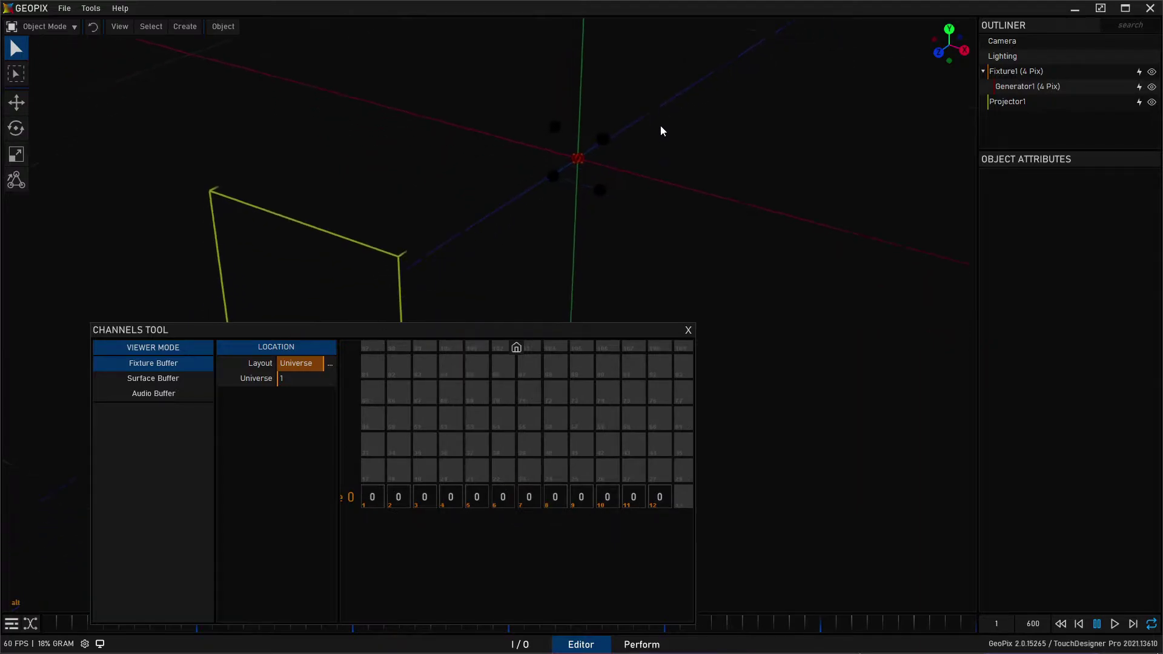
{"action": "left_click_drag", "start_coordinate": [663, 131], "coordinate": [599, 201], "text": "alt"}
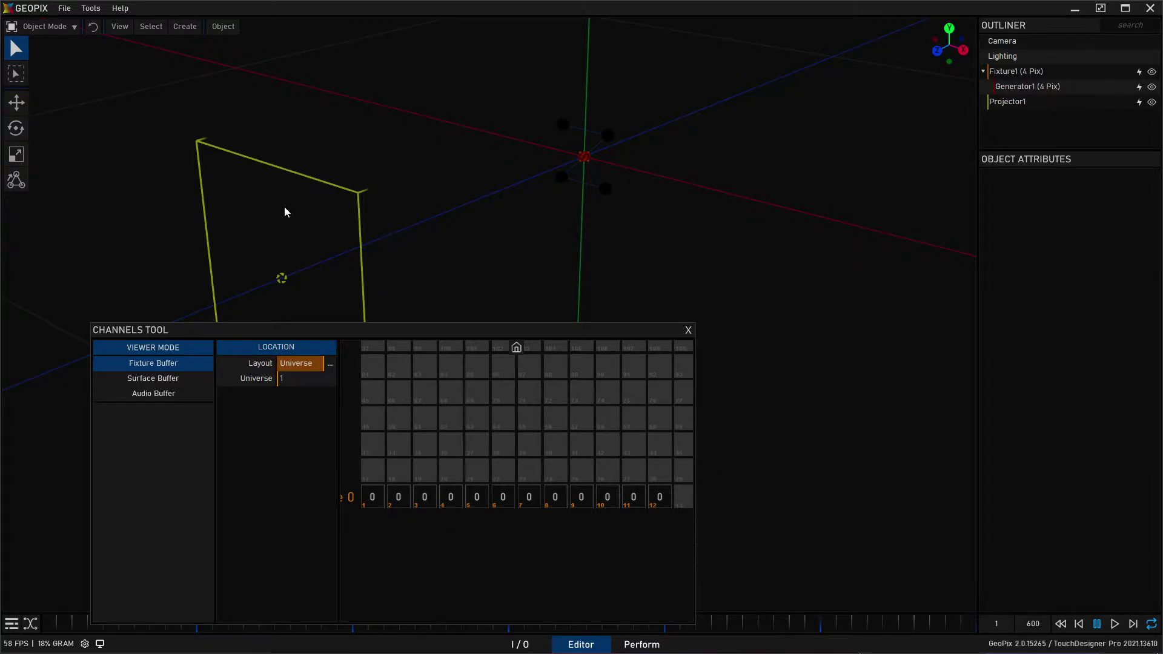
{"action": "left_click", "coordinate": [302, 176]}
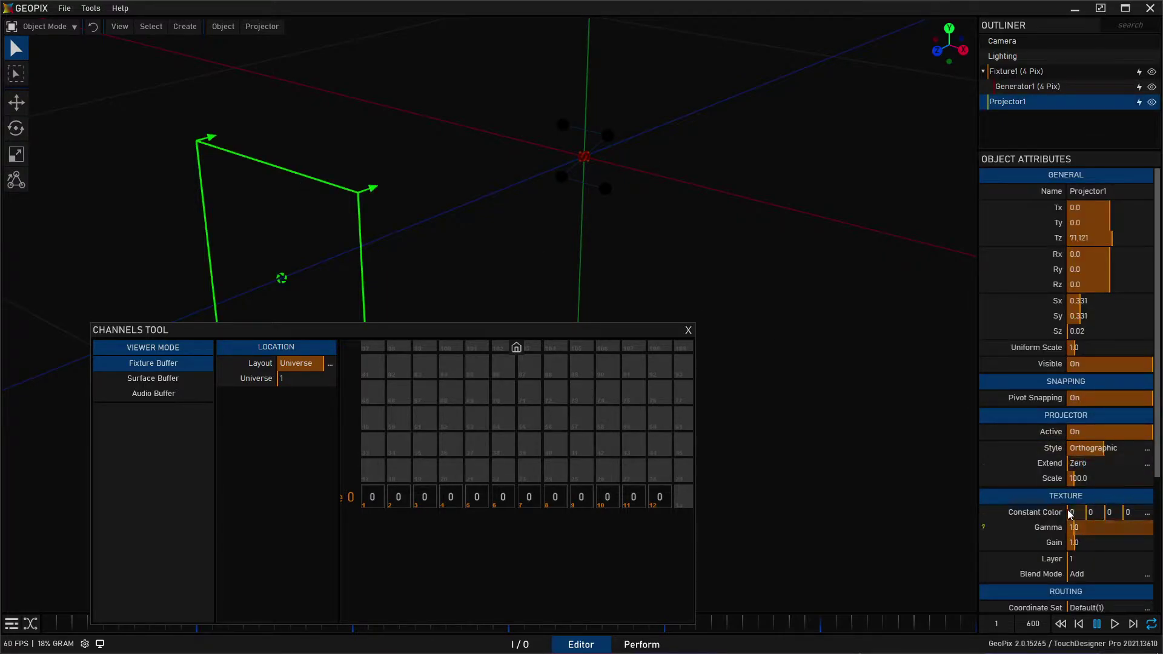
{"action": "left_click_drag", "start_coordinate": [1076, 514], "coordinate": [1110, 513]}
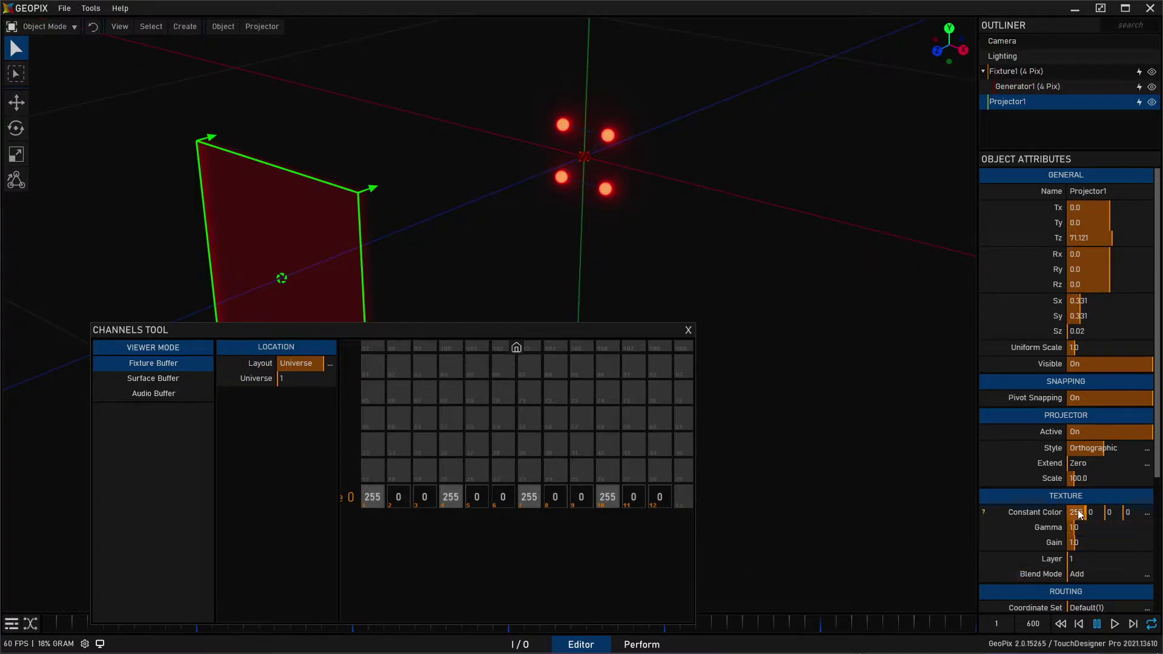
{"action": "left_click_drag", "start_coordinate": [1082, 513], "coordinate": [463, 498]}
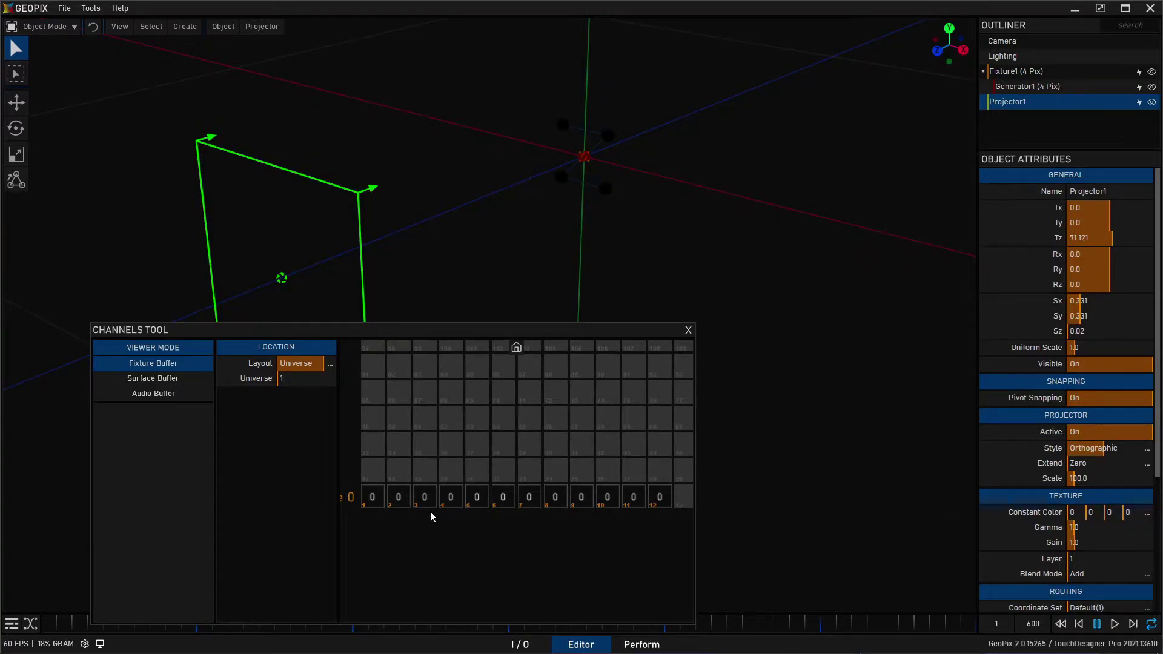
{"action": "scroll", "coordinate": [424, 510], "scroll_direction": "down", "scroll_amount": 2}
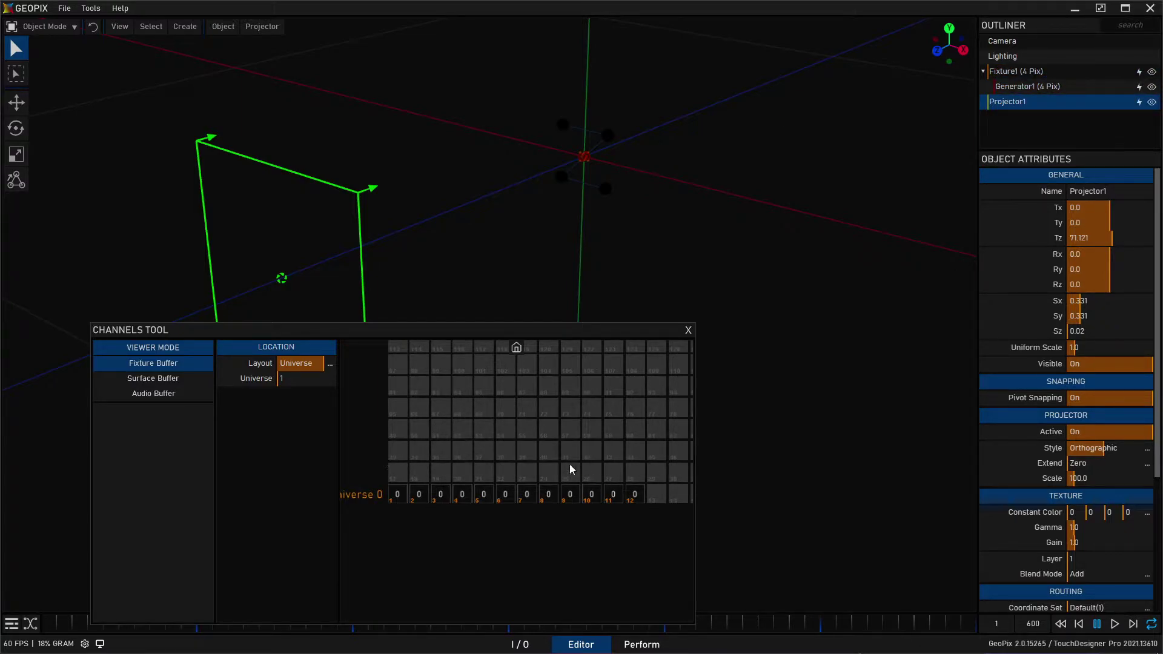
Step: Append ',w' to Generator1's Chans field so it reads r,g,b,w
{"action": "left_click", "coordinate": [1030, 88]}
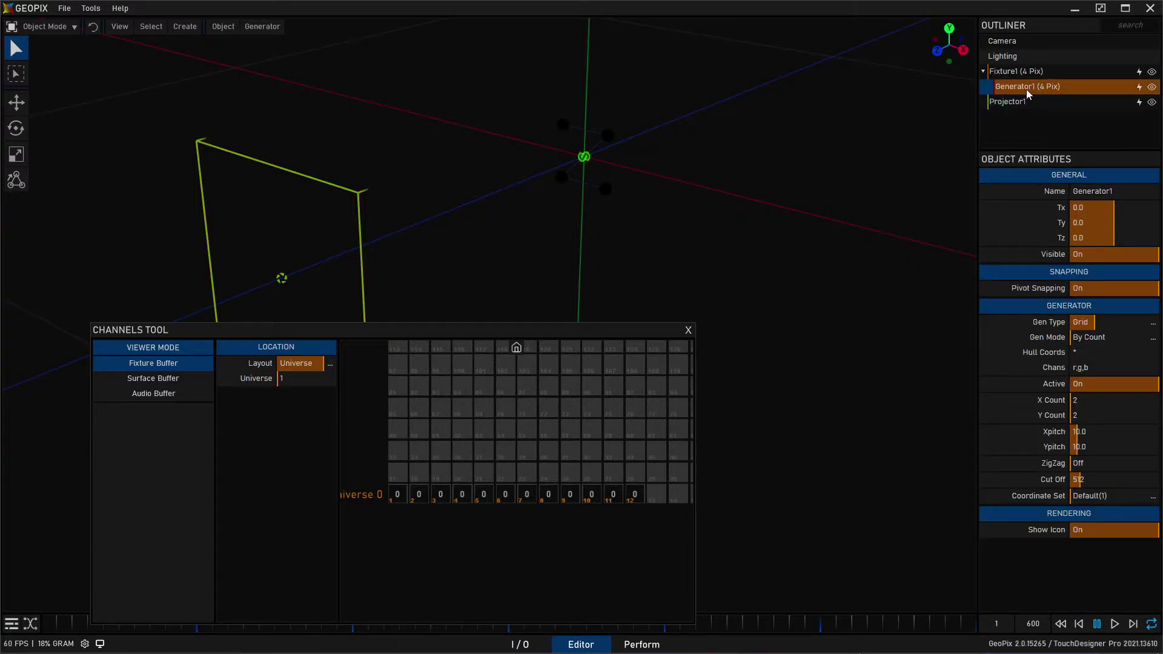
{"action": "left_click", "coordinate": [1099, 370]}
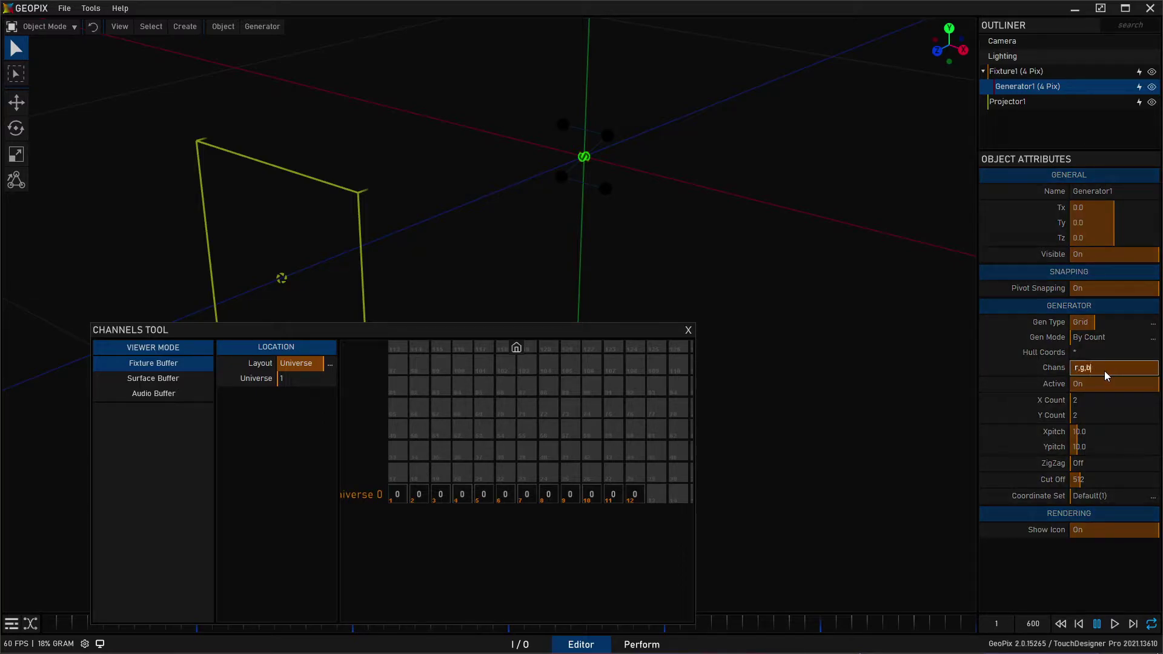
{"action": "type", "text": ",w"}
{"action": "key", "text": "Return"}
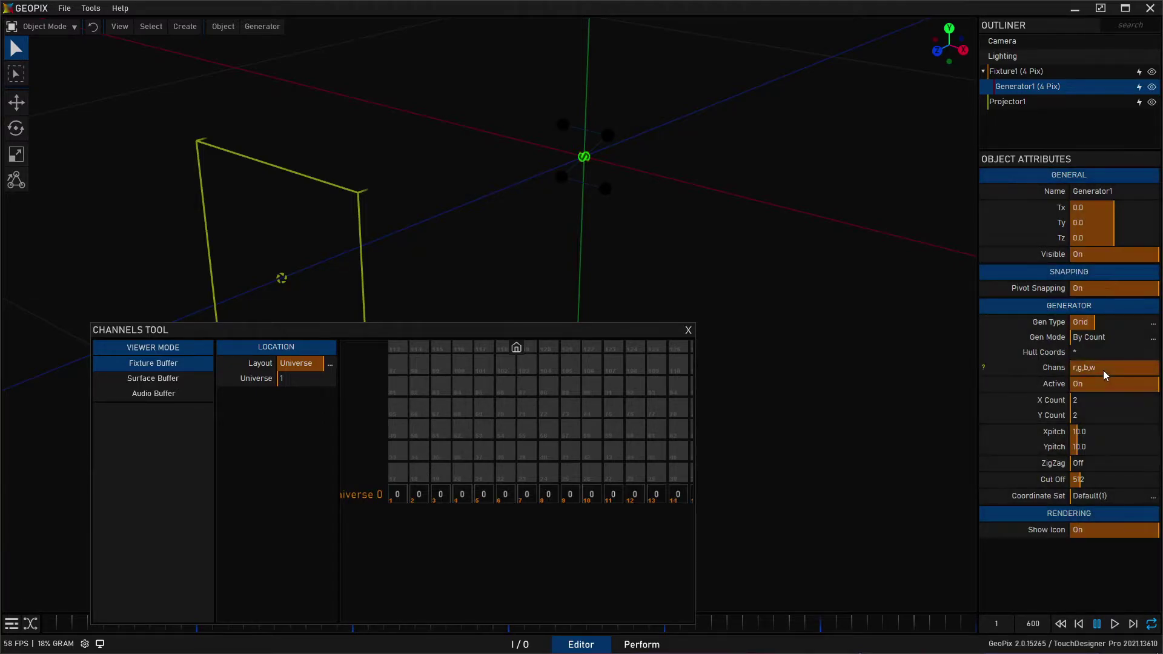
{"action": "middle_click_drag", "start_coordinate": [558, 436], "coordinate": [544, 440]}
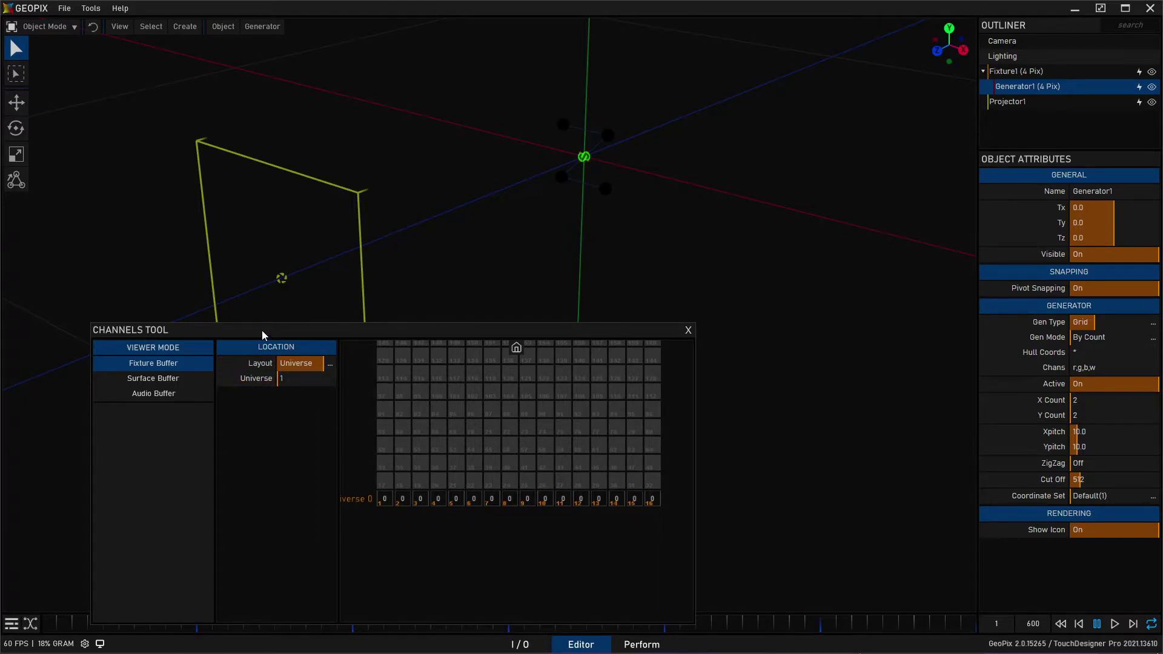
{"action": "left_click_drag", "start_coordinate": [262, 329], "coordinate": [275, 327]}
{"action": "middle_click_drag", "start_coordinate": [515, 219], "coordinate": [449, 213]}
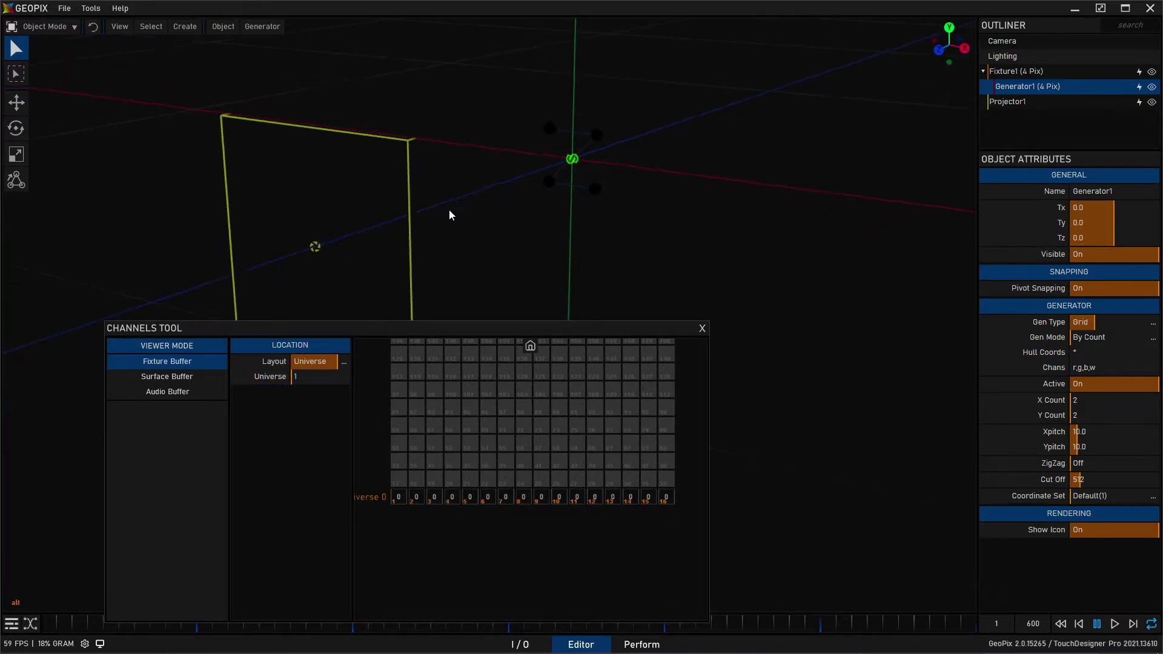
Step: Set Projector1's Routing A channel to w
{"action": "left_click", "coordinate": [315, 246]}
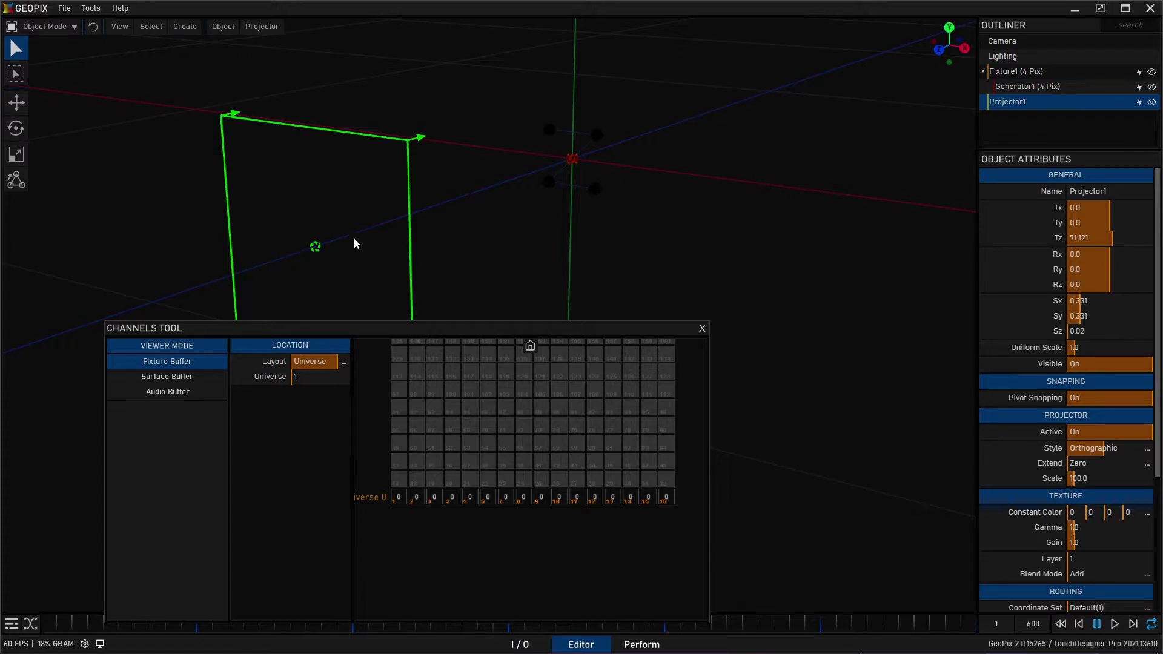
{"action": "middle_click_drag", "start_coordinate": [468, 216], "coordinate": [521, 206]}
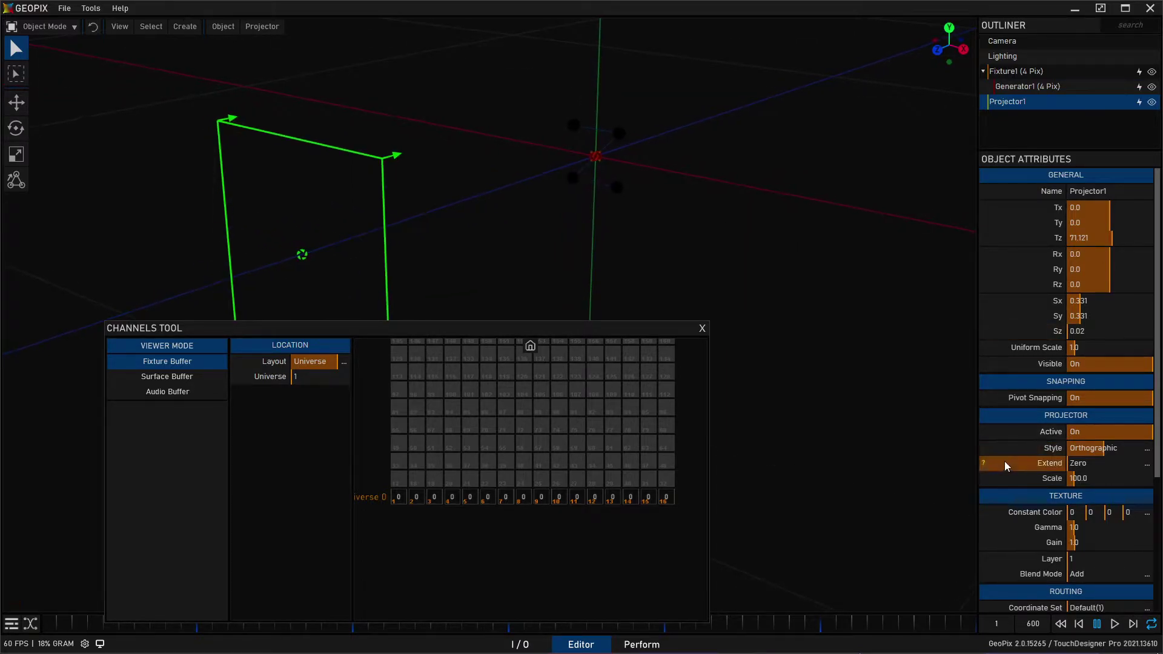
{"action": "scroll", "coordinate": [1024, 500], "scroll_direction": "down", "scroll_amount": 1}
{"action": "scroll", "coordinate": [1024, 496], "scroll_direction": "down", "scroll_amount": 5}
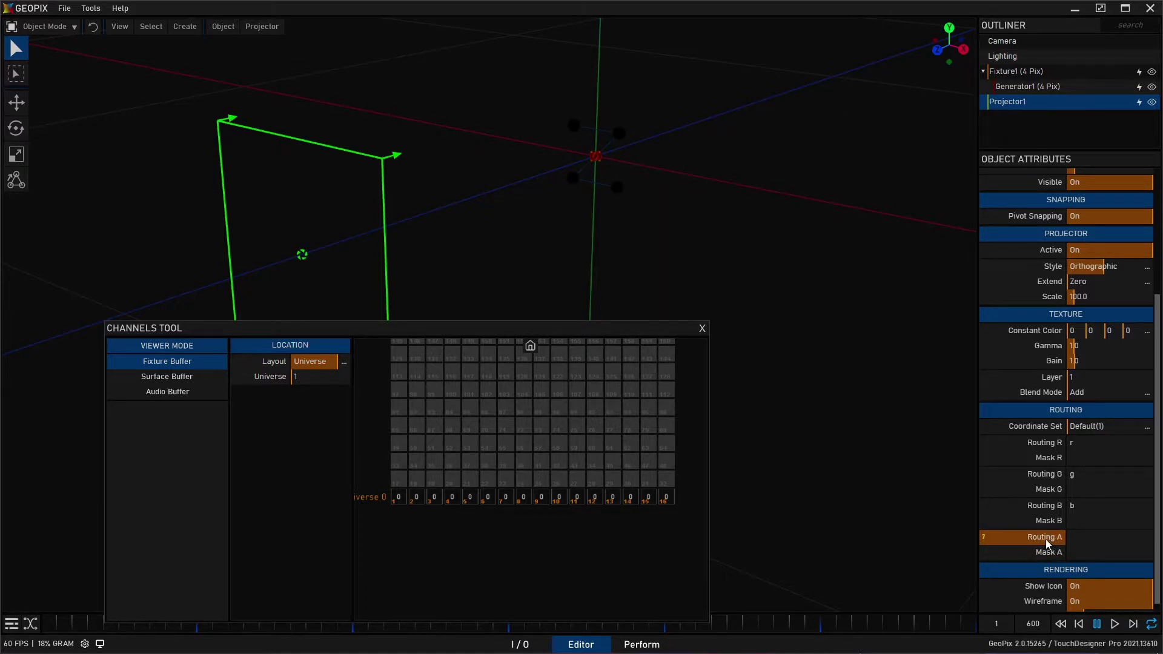
{"action": "left_click", "coordinate": [1088, 538]}
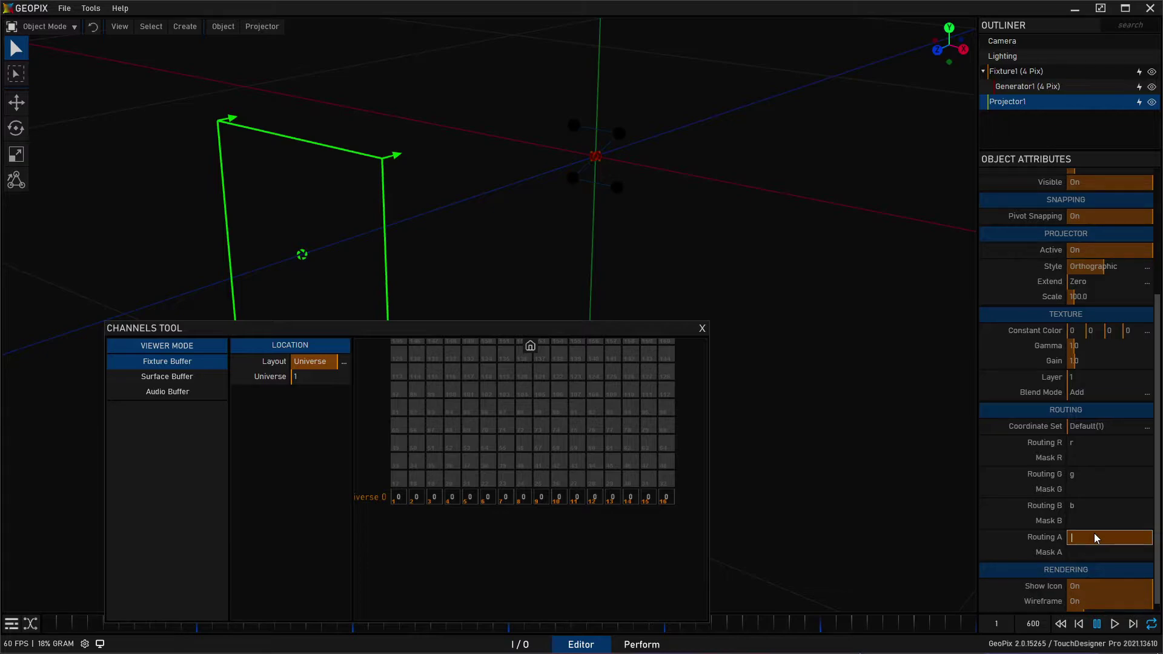
{"action": "key", "text": "Return"}
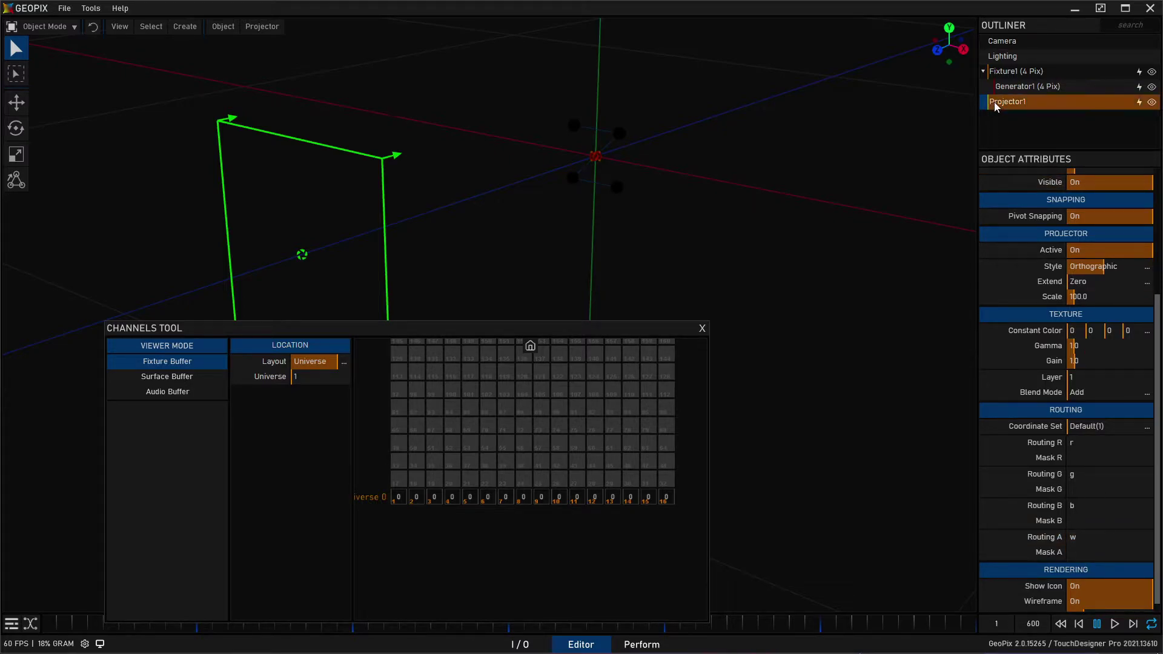
{"action": "left_click", "coordinate": [1025, 86]}
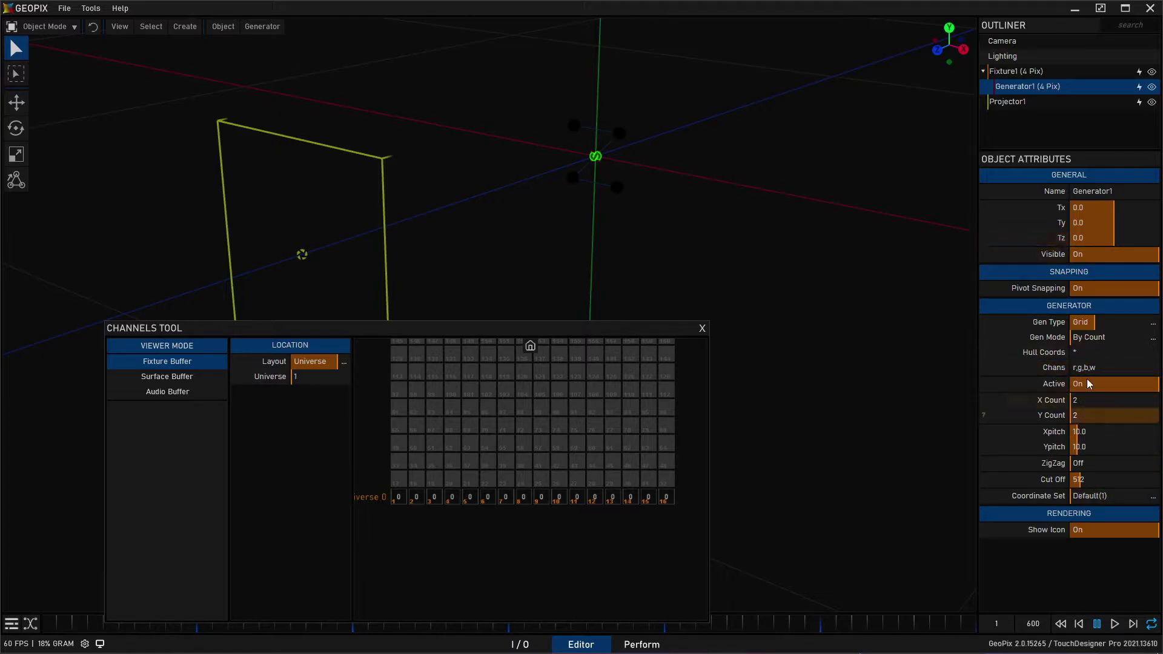
{"action": "left_click", "coordinate": [1045, 70]}
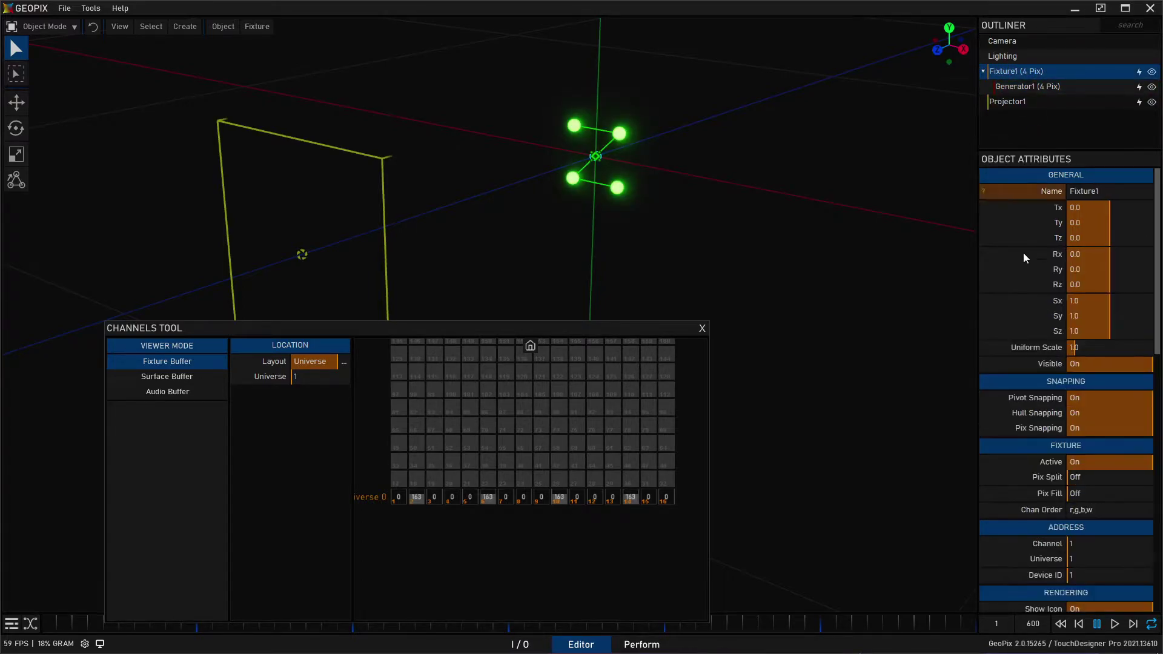
{"action": "scroll", "coordinate": [1022, 433], "scroll_direction": "down", "scroll_amount": 3}
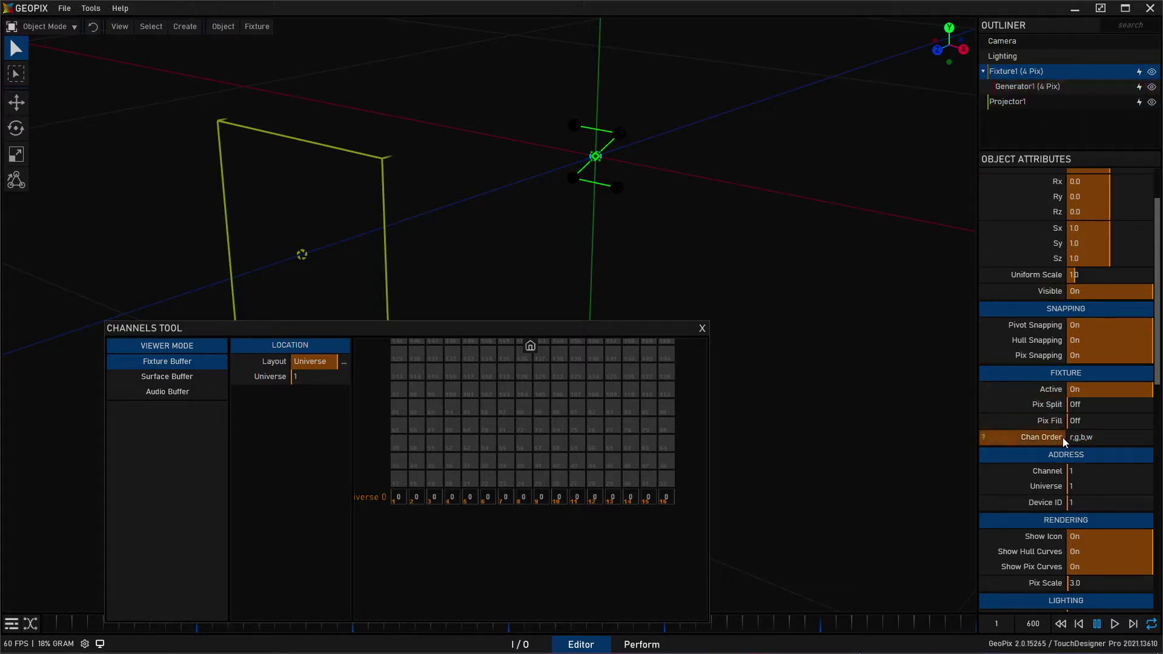
{"action": "left_click", "coordinate": [1096, 440]}
{"action": "key", "text": "Return"}
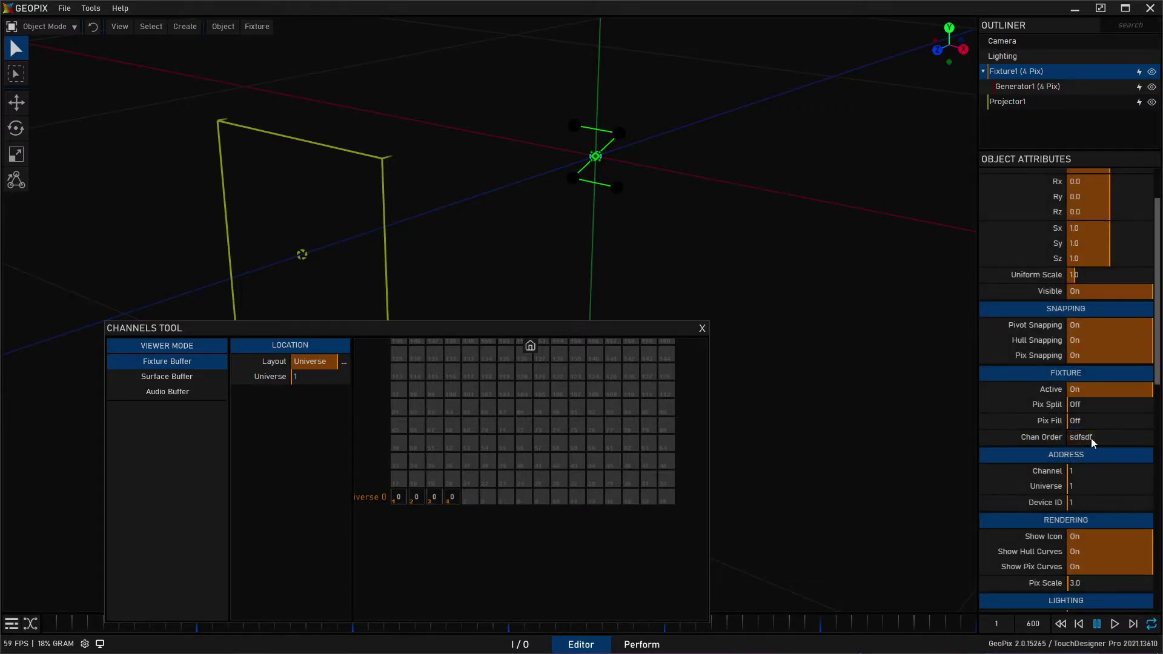
{"action": "left_click", "coordinate": [1045, 90]}
{"action": "left_click", "coordinate": [274, 27]}
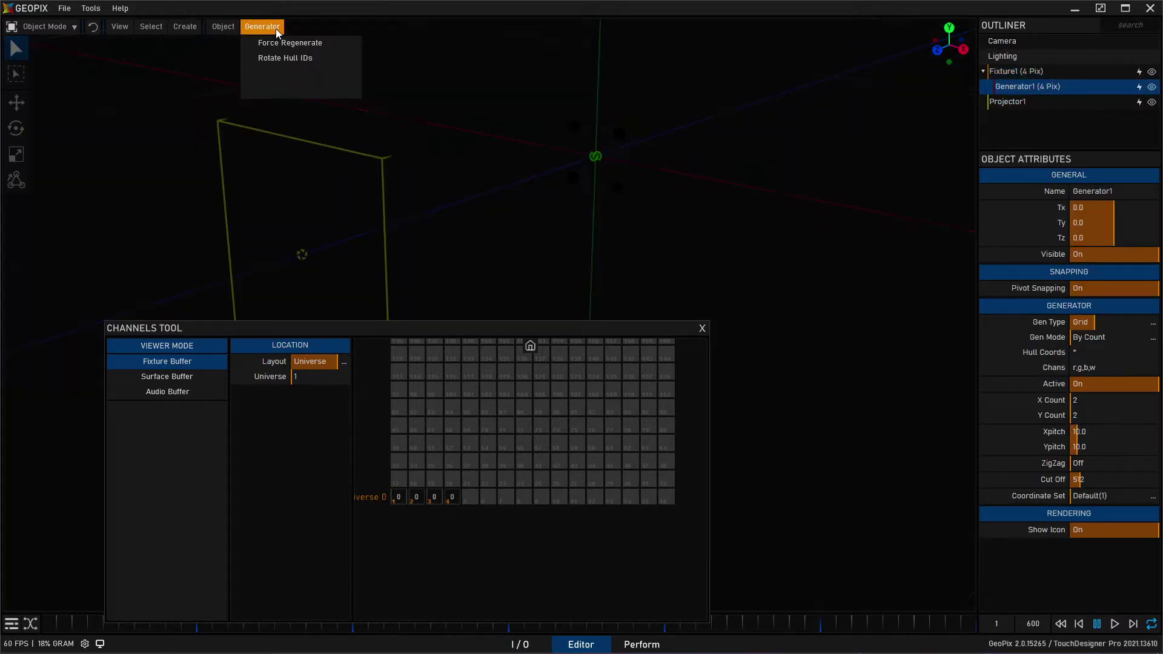
{"action": "left_click", "coordinate": [296, 42]}
{"action": "left_click", "coordinate": [1020, 76]}
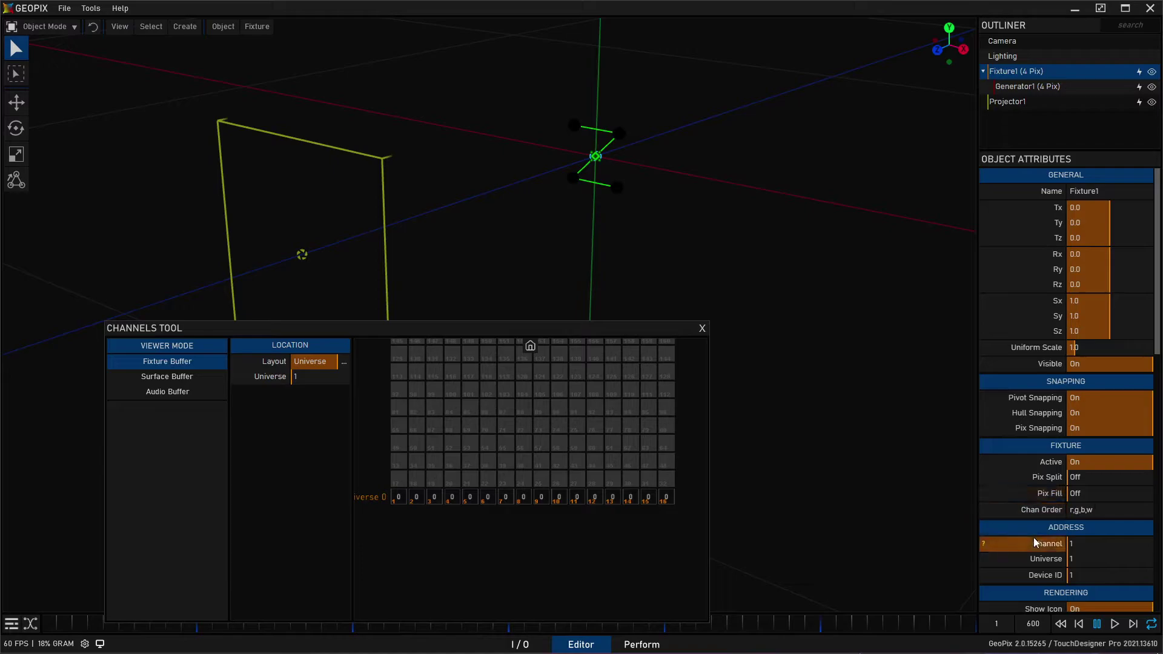
Step: Drag Projector1's Constant Color through red 255, black and white tests, watching the channel values
{"action": "scroll", "coordinate": [1027, 525], "scroll_direction": "down", "scroll_amount": 2}
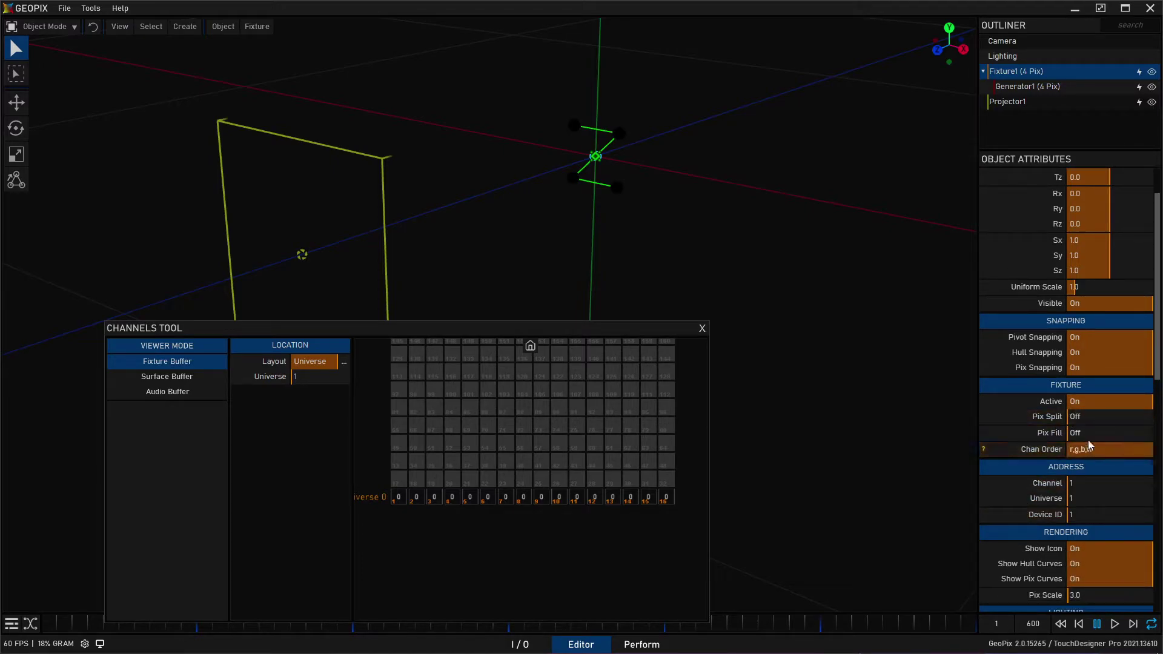
{"action": "left_click_drag", "start_coordinate": [653, 203], "coordinate": [685, 222], "text": "alt"}
{"action": "left_click", "coordinate": [297, 169]}
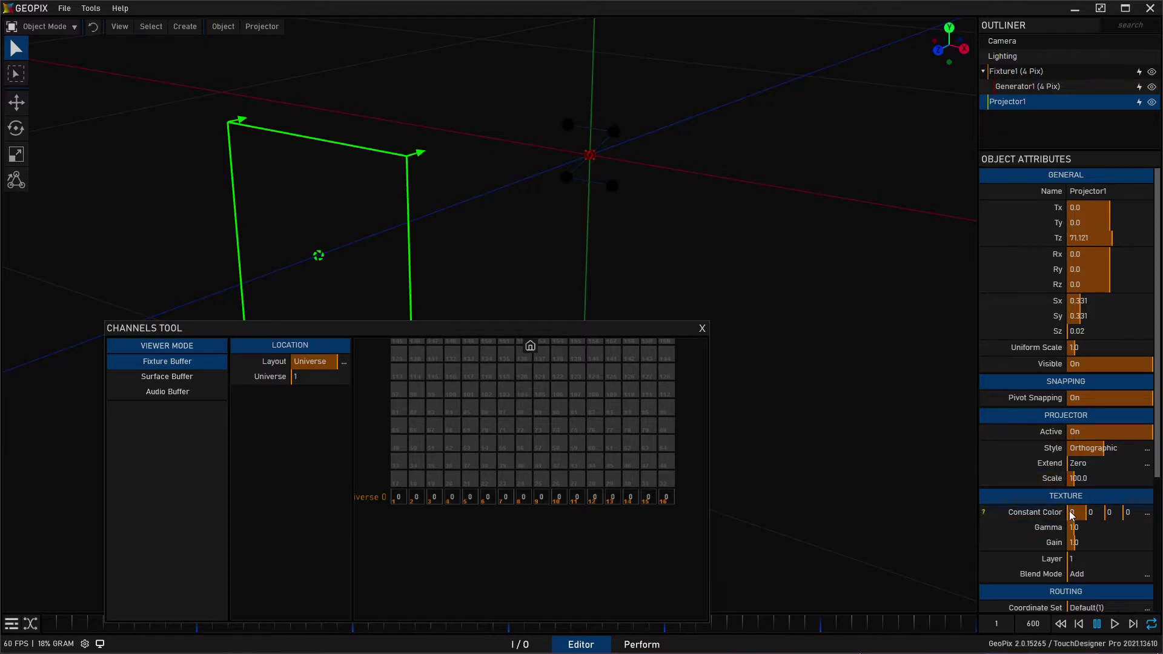
{"action": "left_click_drag", "start_coordinate": [1074, 512], "coordinate": [1095, 511]}
{"action": "scroll", "coordinate": [424, 543], "scroll_direction": "up", "scroll_amount": 5}
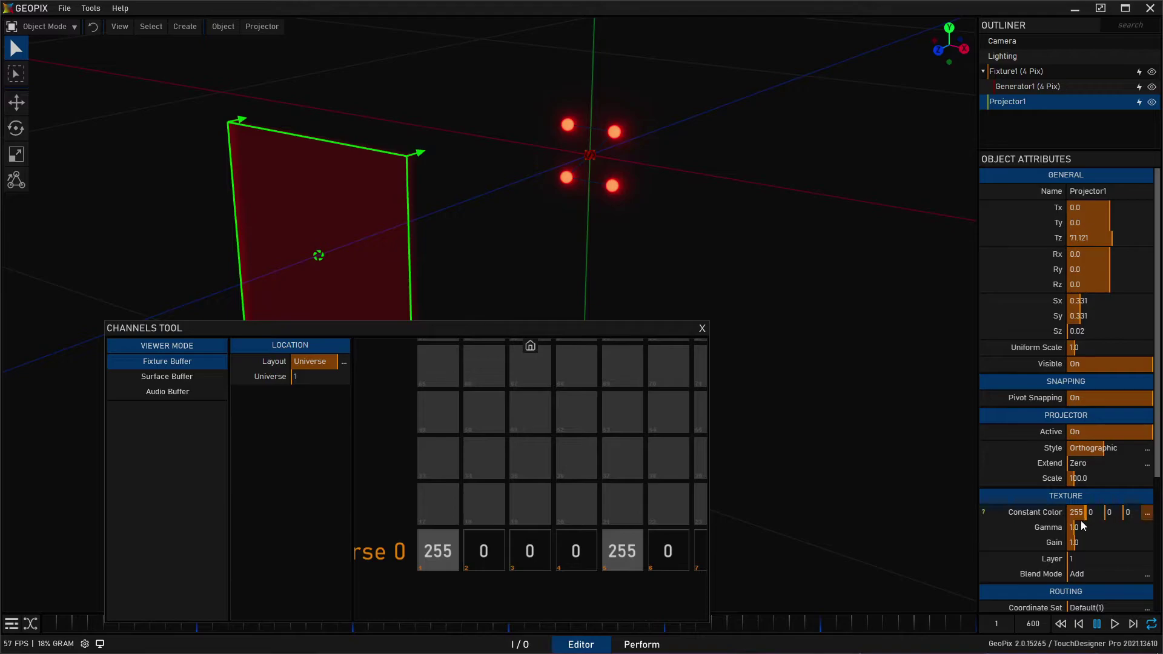
{"action": "left_click_drag", "start_coordinate": [1079, 514], "coordinate": [1133, 510]}
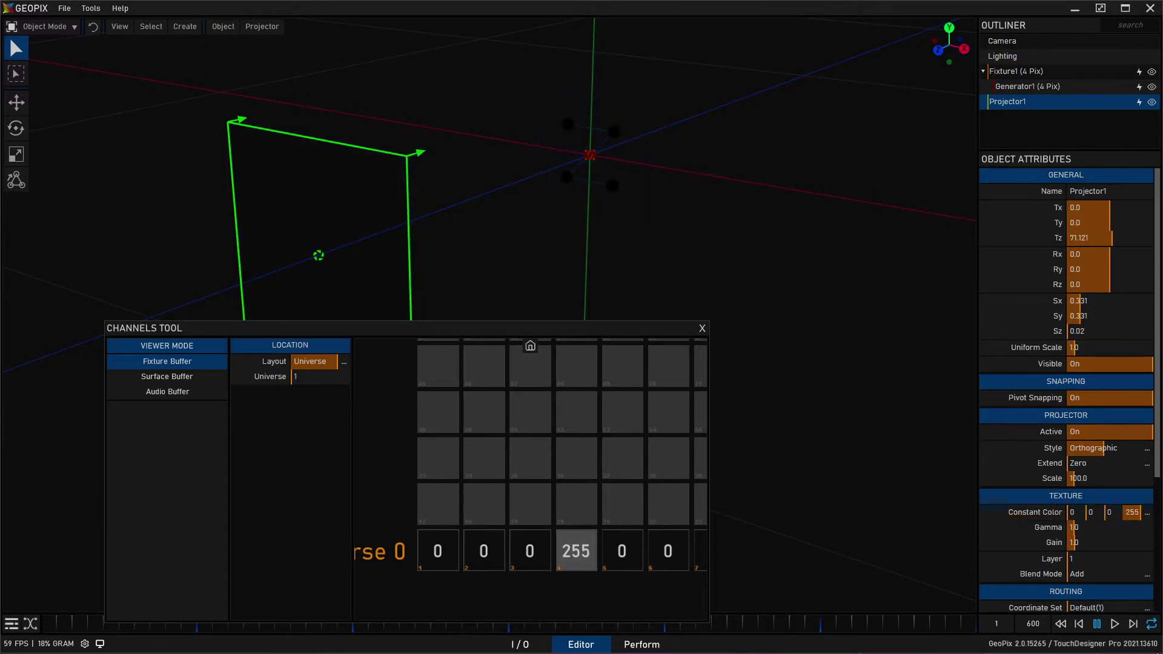
{"action": "scroll", "coordinate": [546, 515], "scroll_direction": "down", "scroll_amount": 4}
{"action": "scroll", "coordinate": [497, 433], "scroll_direction": "down", "scroll_amount": 4}
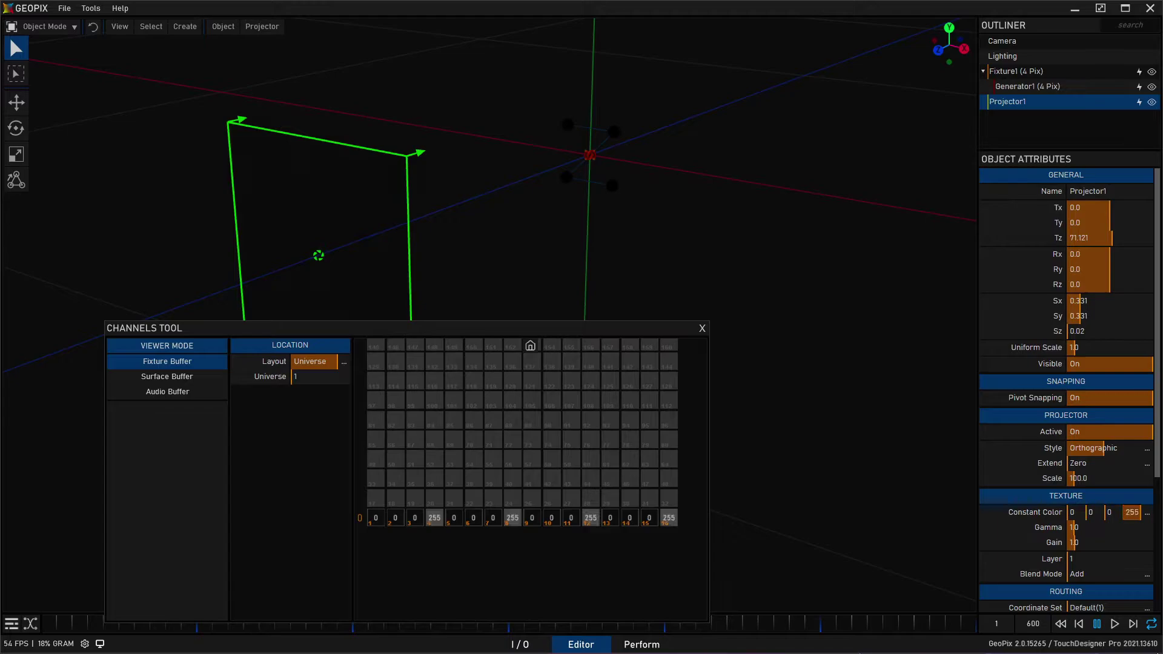
{"action": "left_click_drag", "start_coordinate": [1113, 512], "coordinate": [1065, 513]}
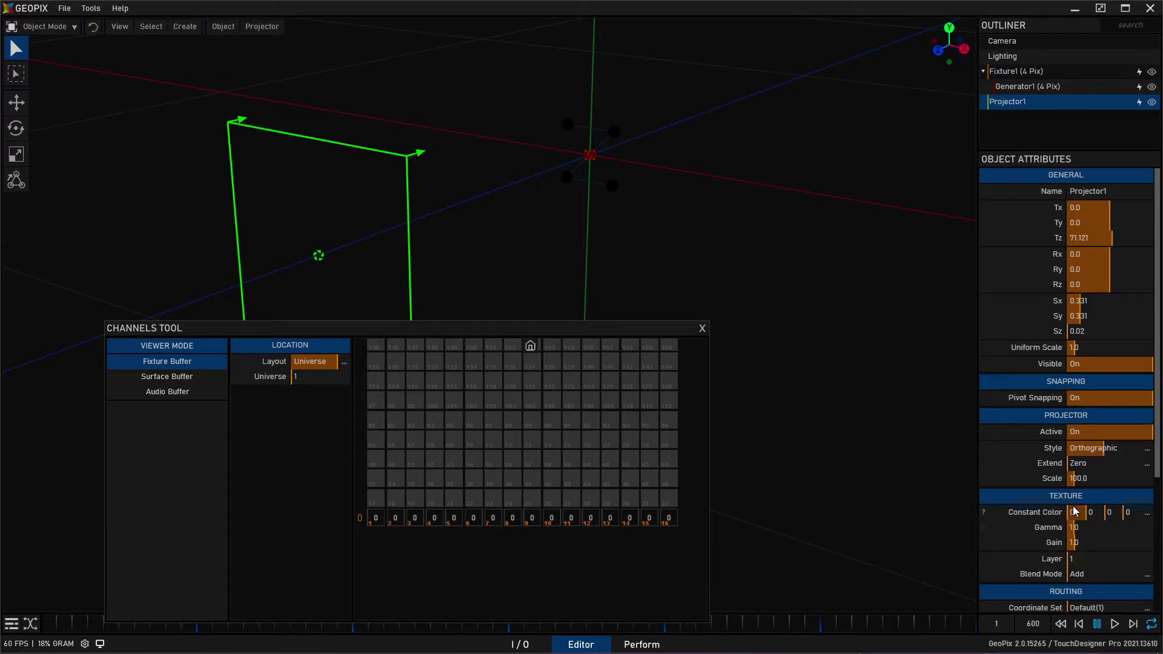
{"action": "left_click_drag", "start_coordinate": [1075, 512], "coordinate": [1048, 513]}
Step: Add a Macro system node, Macro_2, in the node graph and connect it to Projector1
{"action": "left_click", "coordinate": [533, 646]}
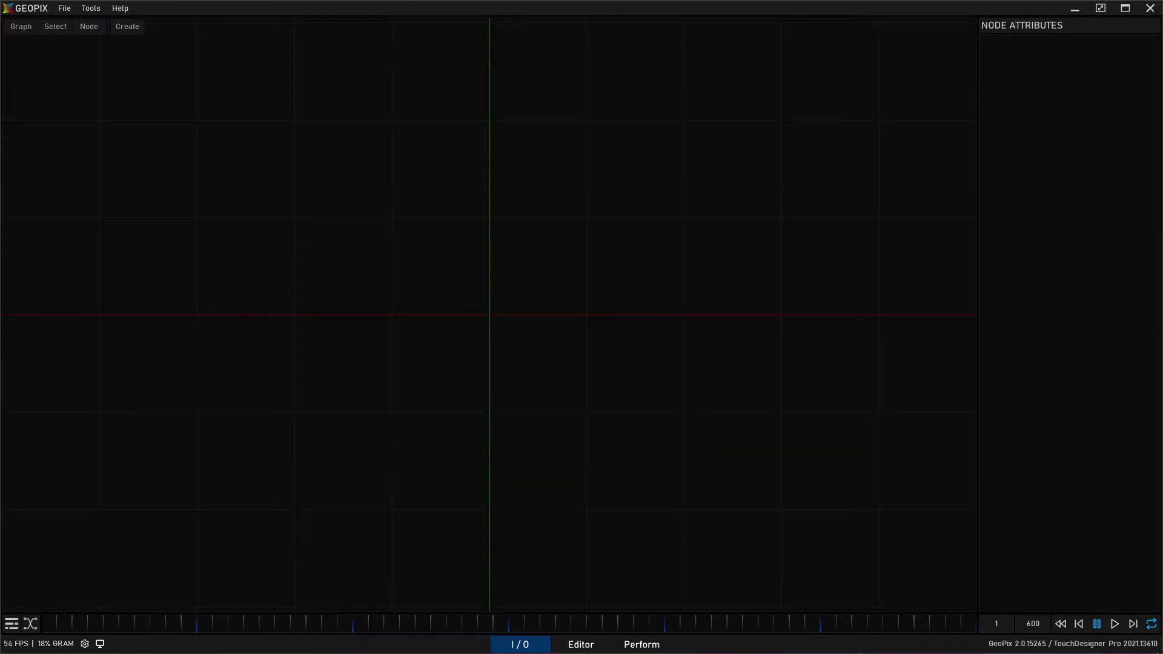
{"action": "left_click", "coordinate": [123, 26]}
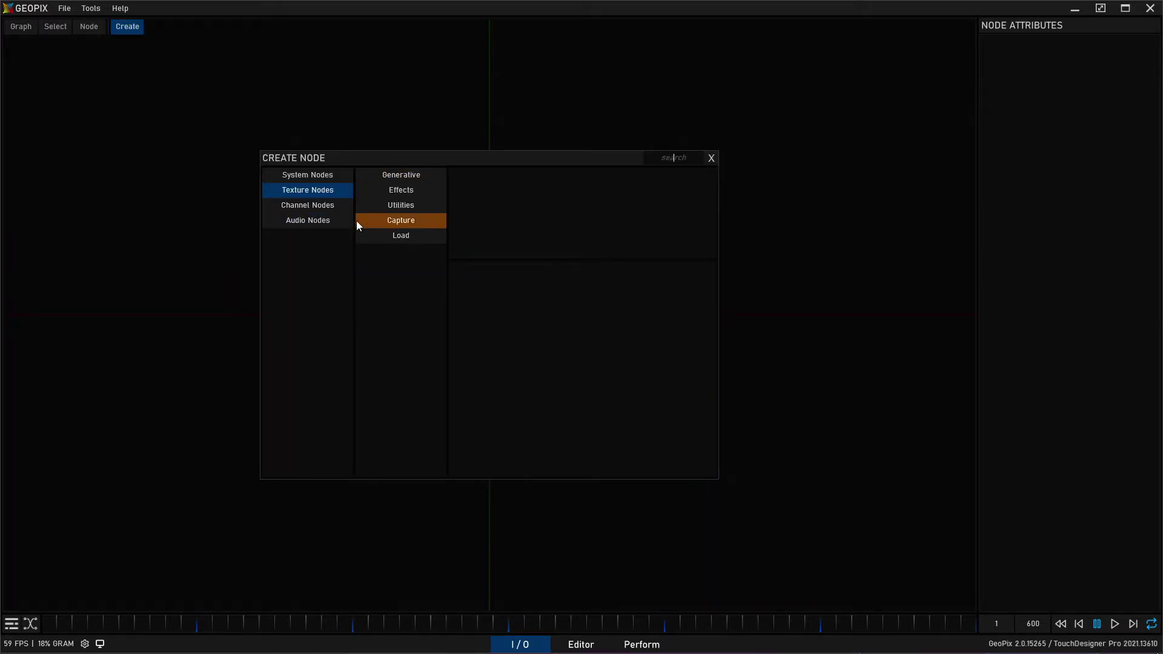
{"action": "left_click", "coordinate": [323, 175]}
{"action": "left_click", "coordinate": [397, 177]}
{"action": "left_click", "coordinate": [520, 285]}
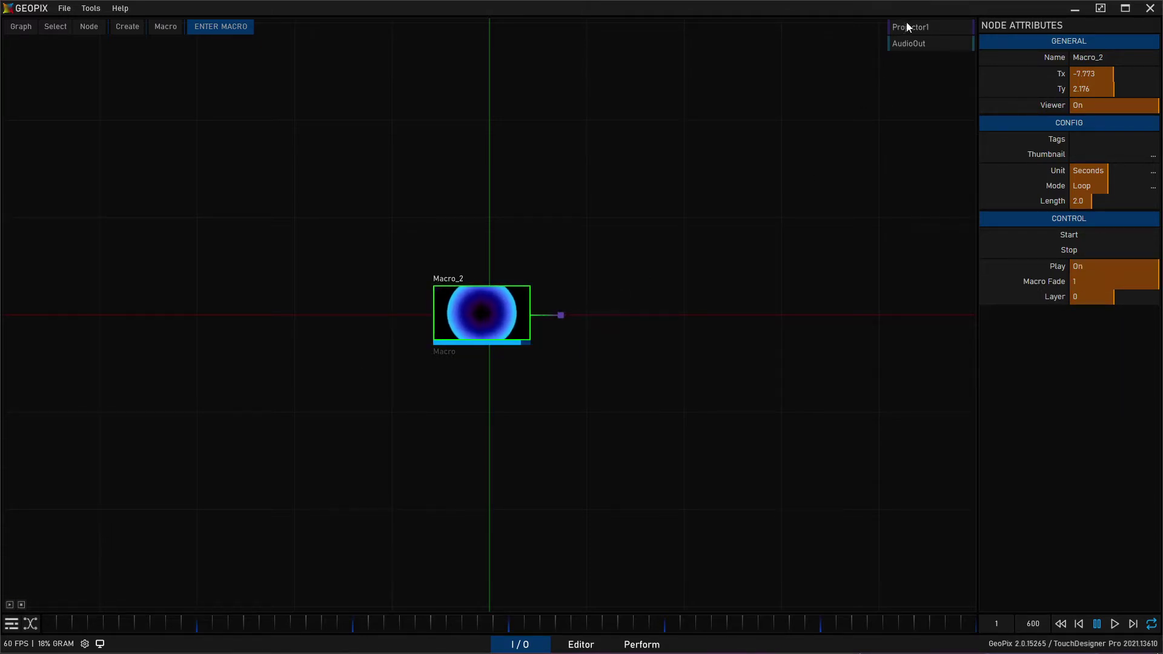
{"action": "left_click", "coordinate": [932, 27]}
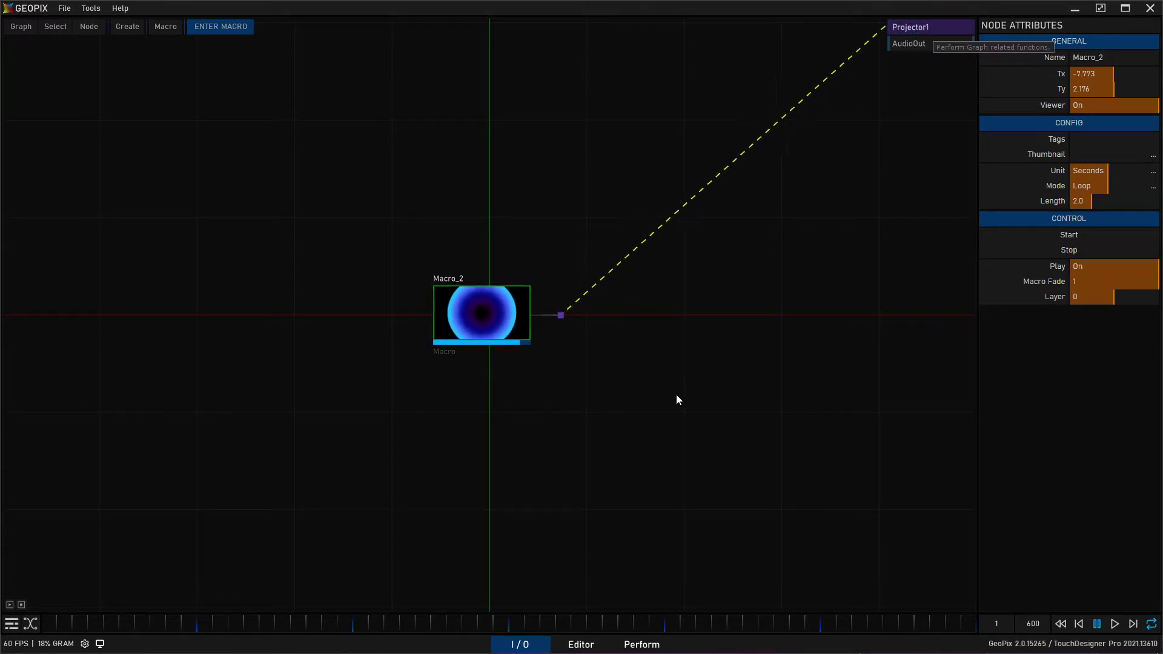
{"action": "left_click", "coordinate": [582, 645]}
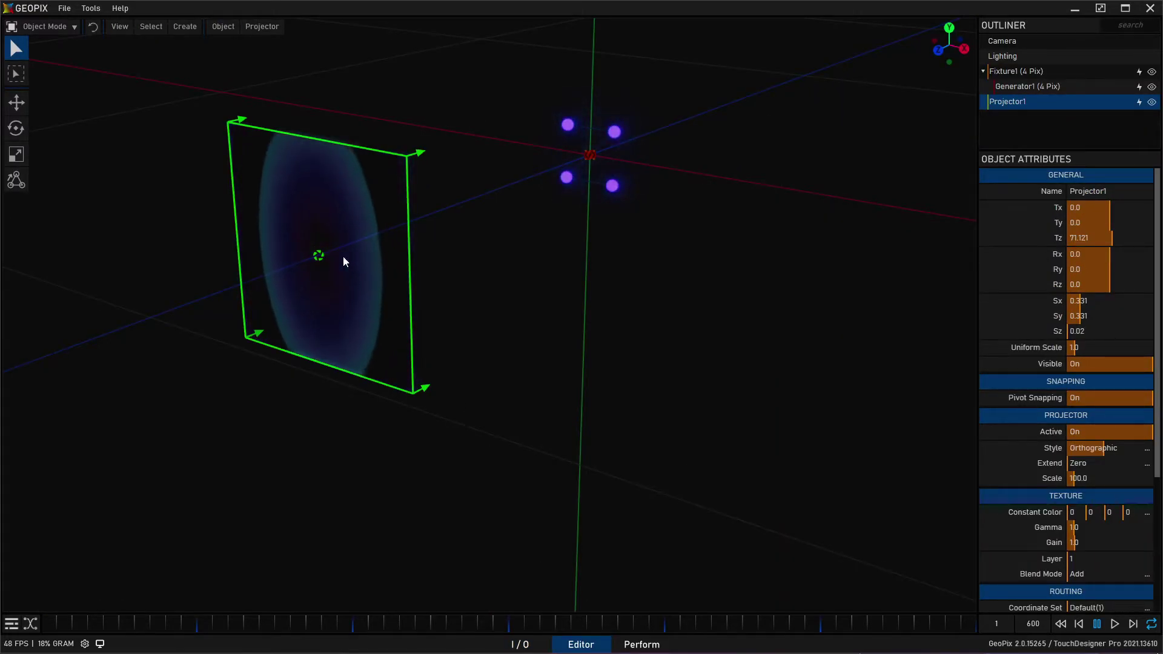
Step: Check and close the Channels Tool, then enter Macro_2 from the node graph
{"action": "scroll", "coordinate": [1022, 459], "scroll_direction": "down", "scroll_amount": 4}
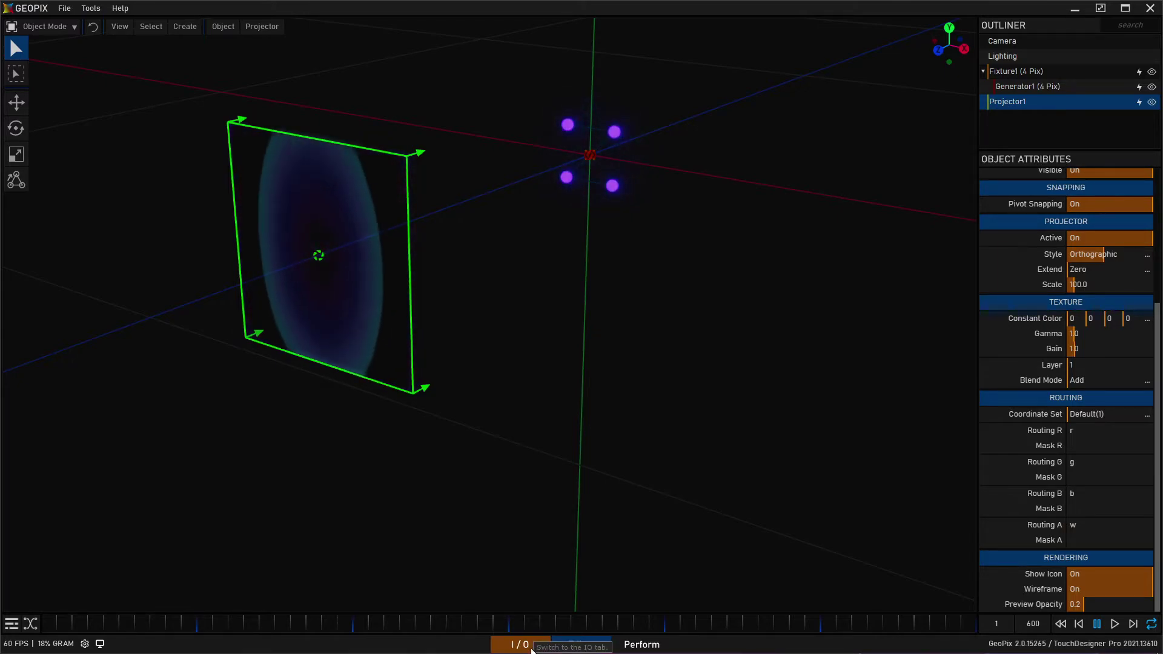
{"action": "left_click_drag", "start_coordinate": [575, 653], "coordinate": [580, 589]}
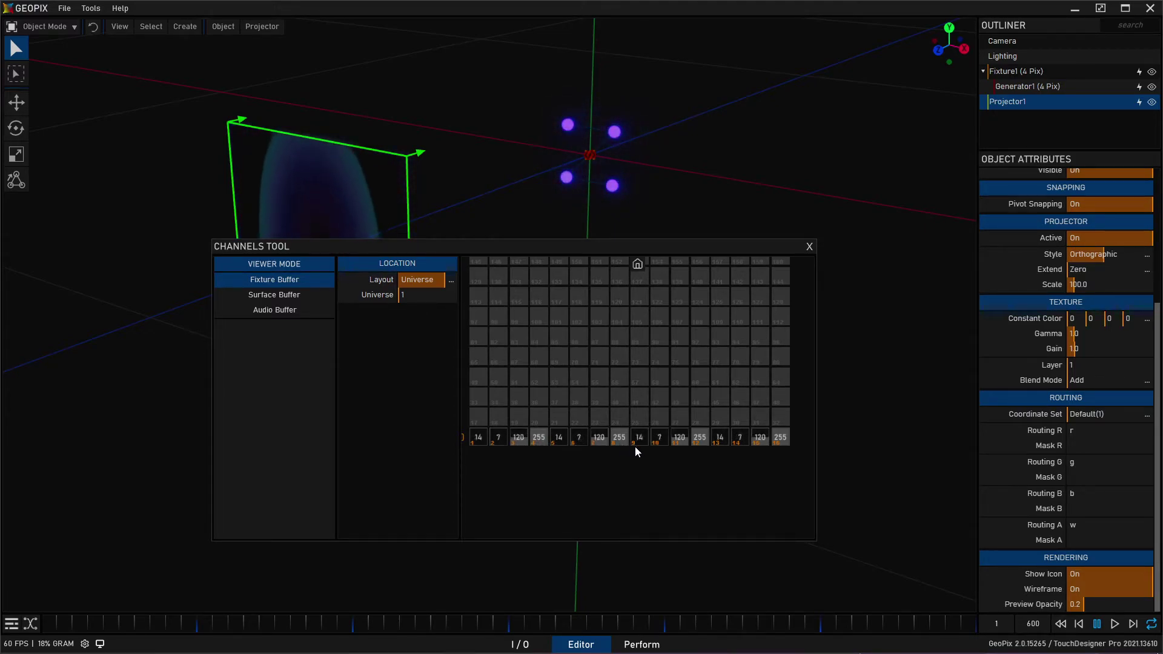
{"action": "left_click_drag", "start_coordinate": [789, 249], "coordinate": [802, 265]}
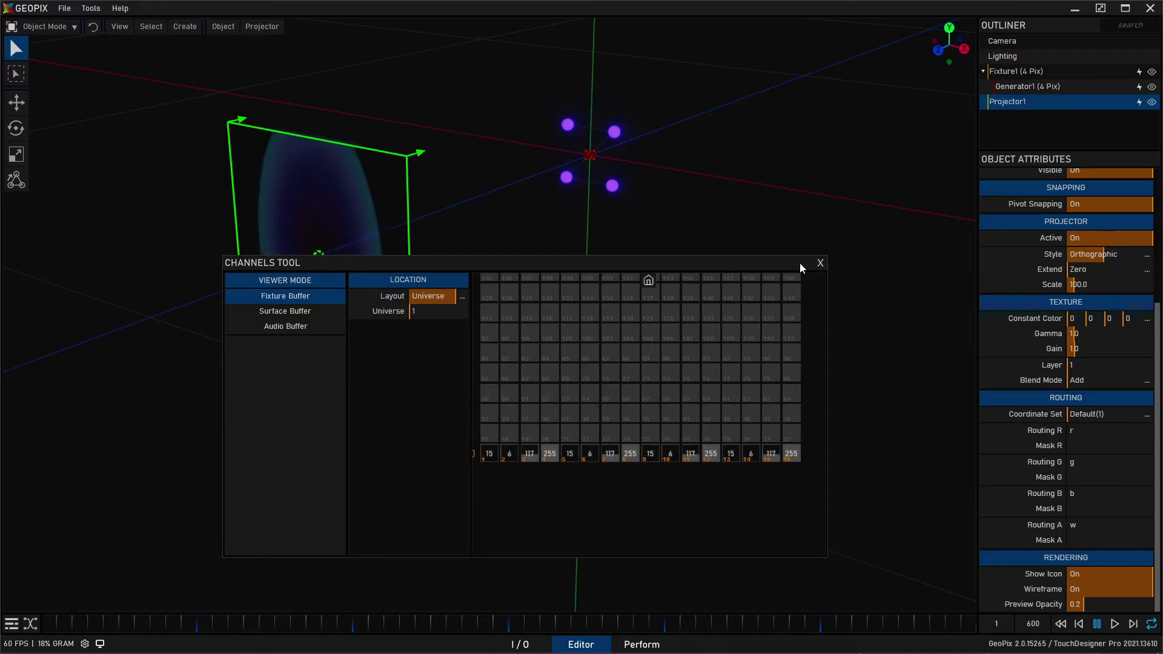
{"action": "left_click", "coordinate": [821, 263]}
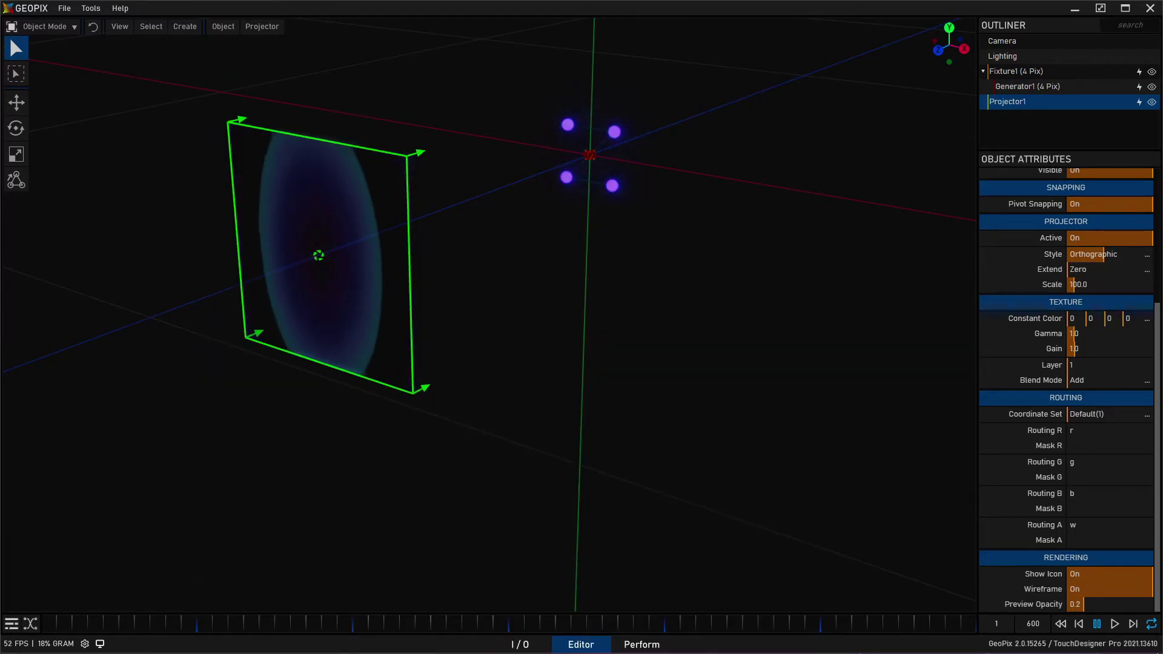
{"action": "left_click", "coordinate": [520, 645]}
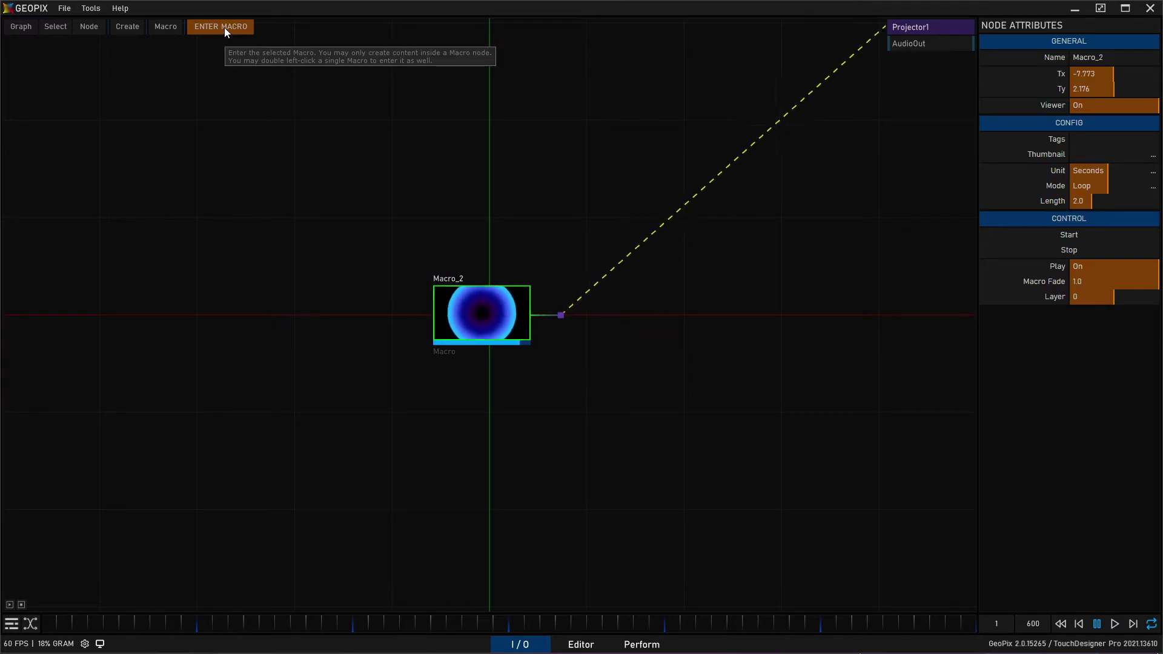
{"action": "left_click", "coordinate": [224, 27]}
Step: Make Ramp1 radial, move it up-left, and duplicate it as Ramp2 placed below
{"action": "left_click", "coordinate": [538, 326]}
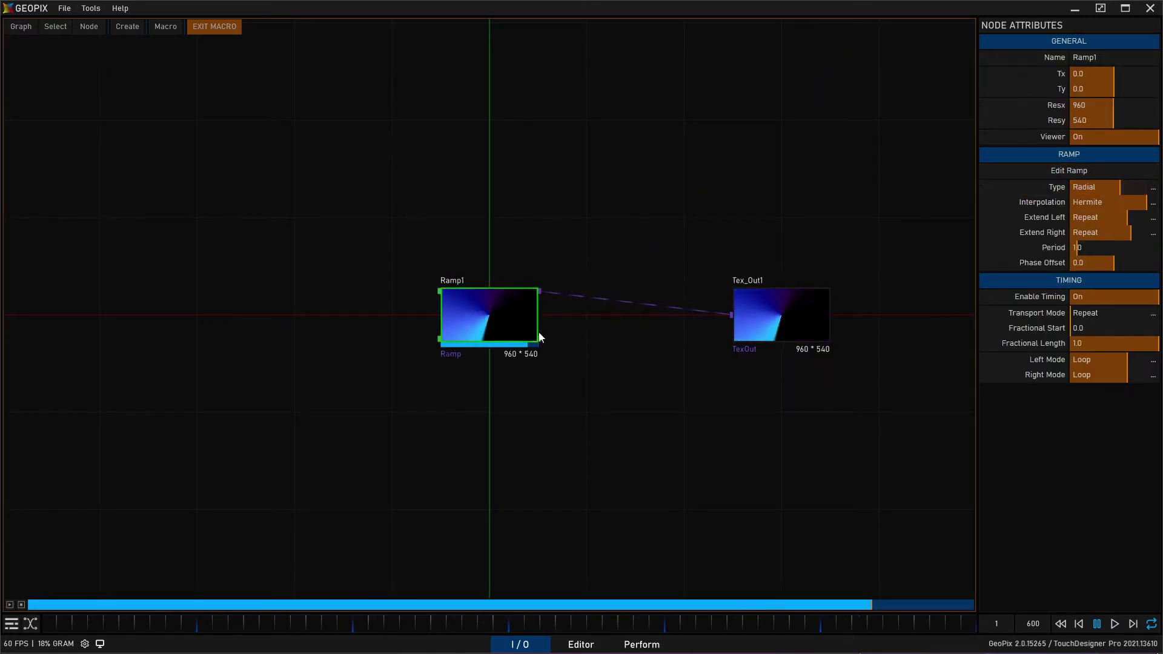
{"action": "left_click_drag", "start_coordinate": [513, 318], "coordinate": [397, 256]}
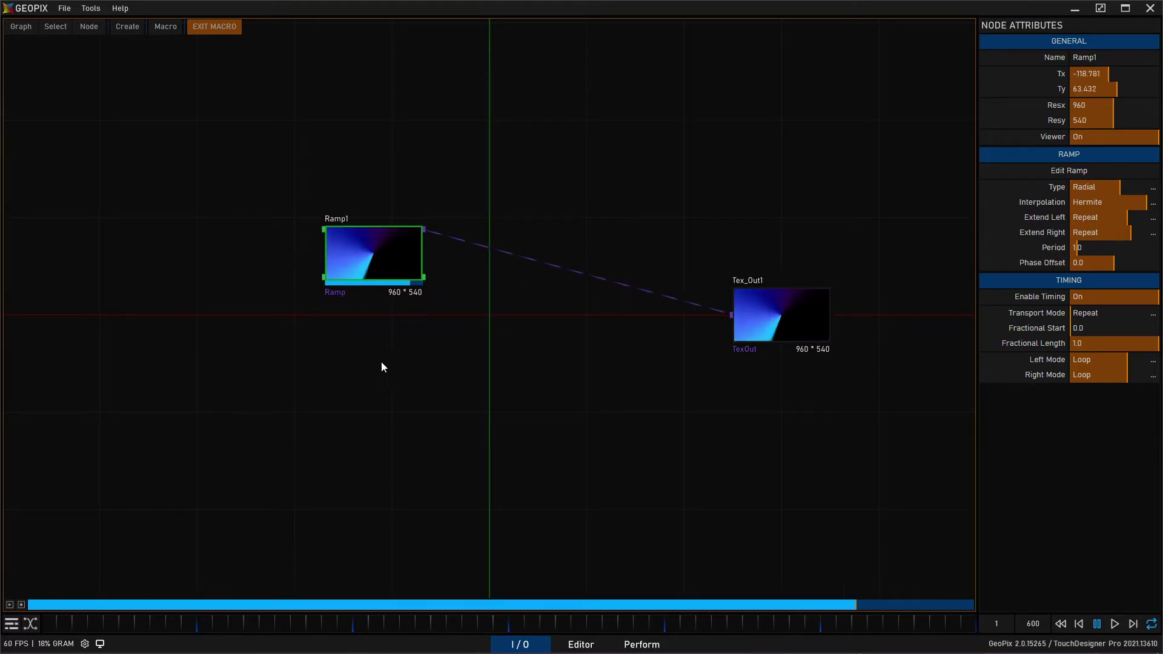
{"action": "key", "text": "ctrl+d"}
{"action": "left_click_drag", "start_coordinate": [384, 320], "coordinate": [391, 361]}
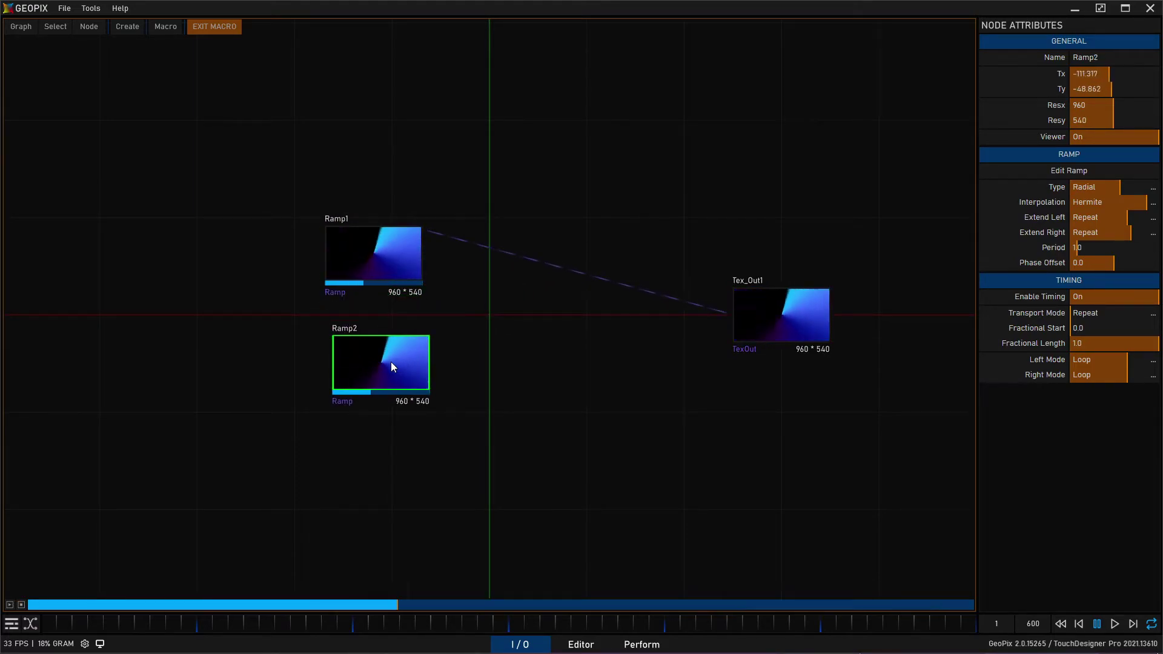
Step: Set Ramp2's period to 0.5
{"action": "left_click", "coordinate": [1078, 177]}
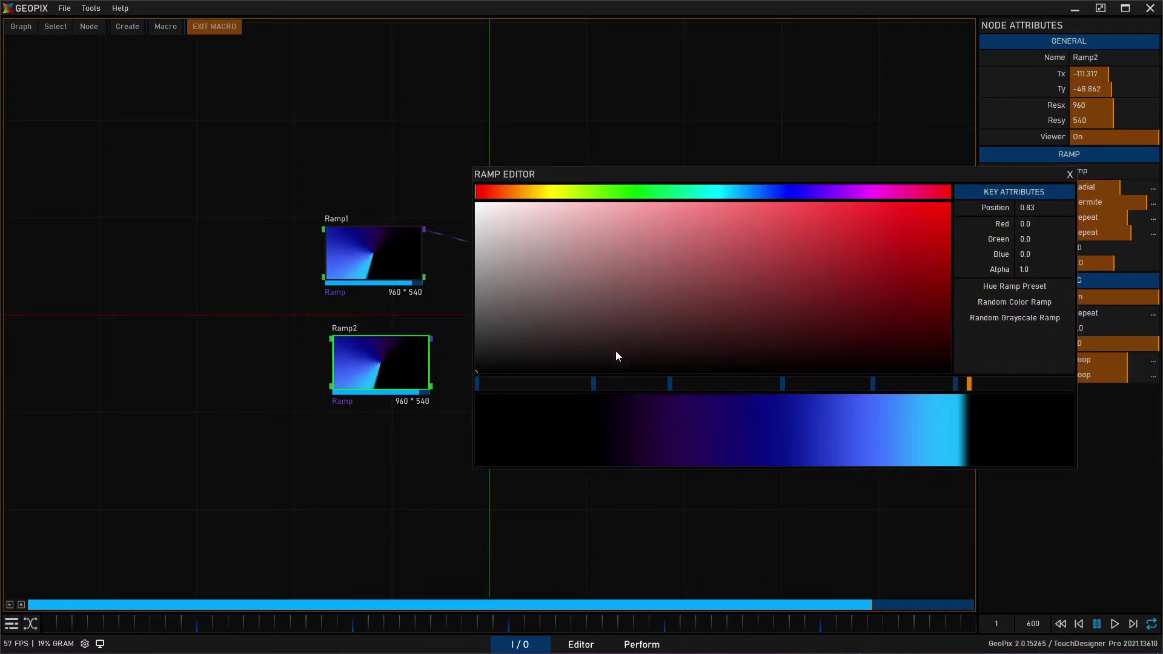
{"action": "left_click_drag", "start_coordinate": [948, 180], "coordinate": [749, 184]}
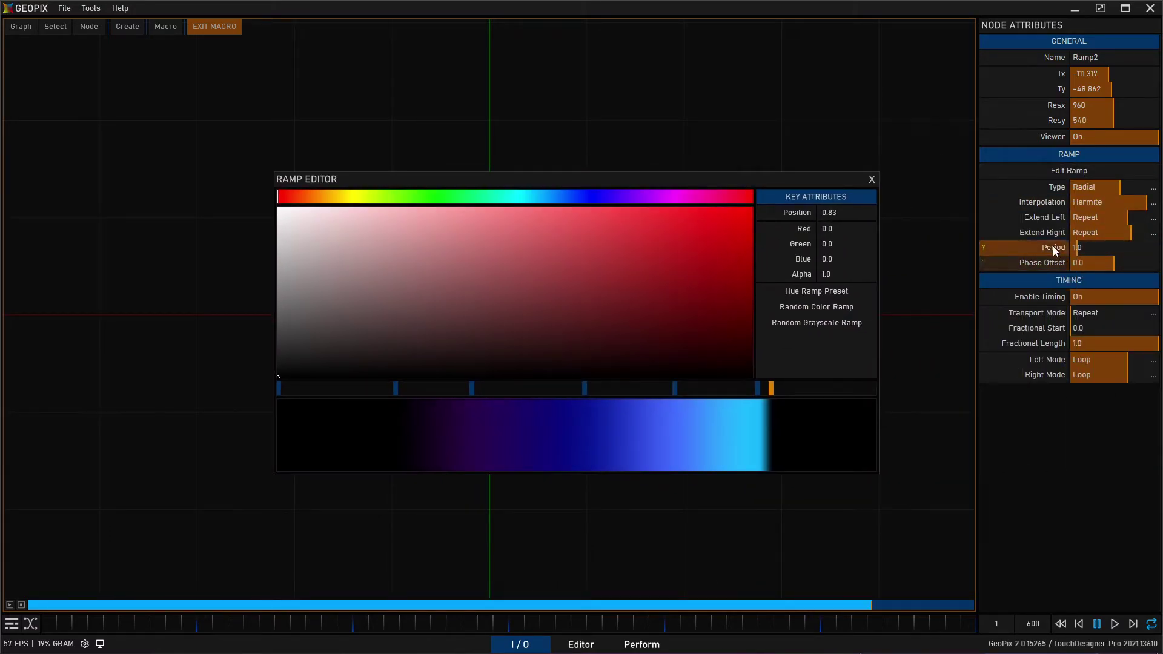
{"action": "left_click_drag", "start_coordinate": [1113, 247], "coordinate": [1092, 270]}
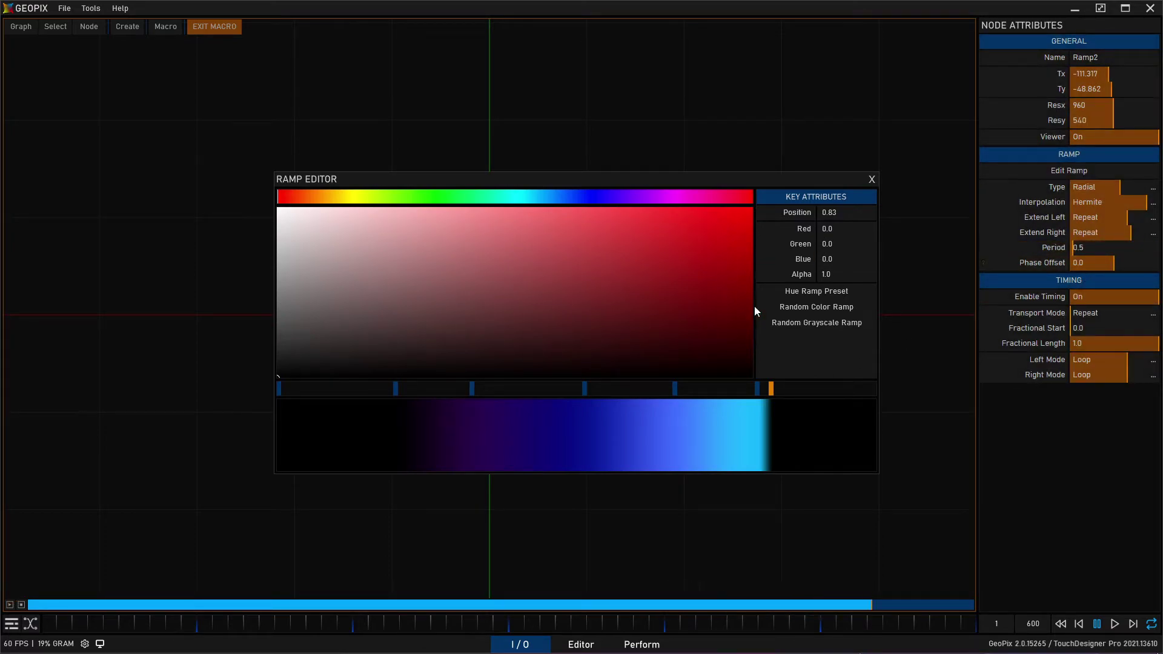
Step: Give Ramp2 a random grayscale gradient, regenerating it several times, then nudge Ramp2 into place
{"action": "left_click", "coordinate": [841, 324]}
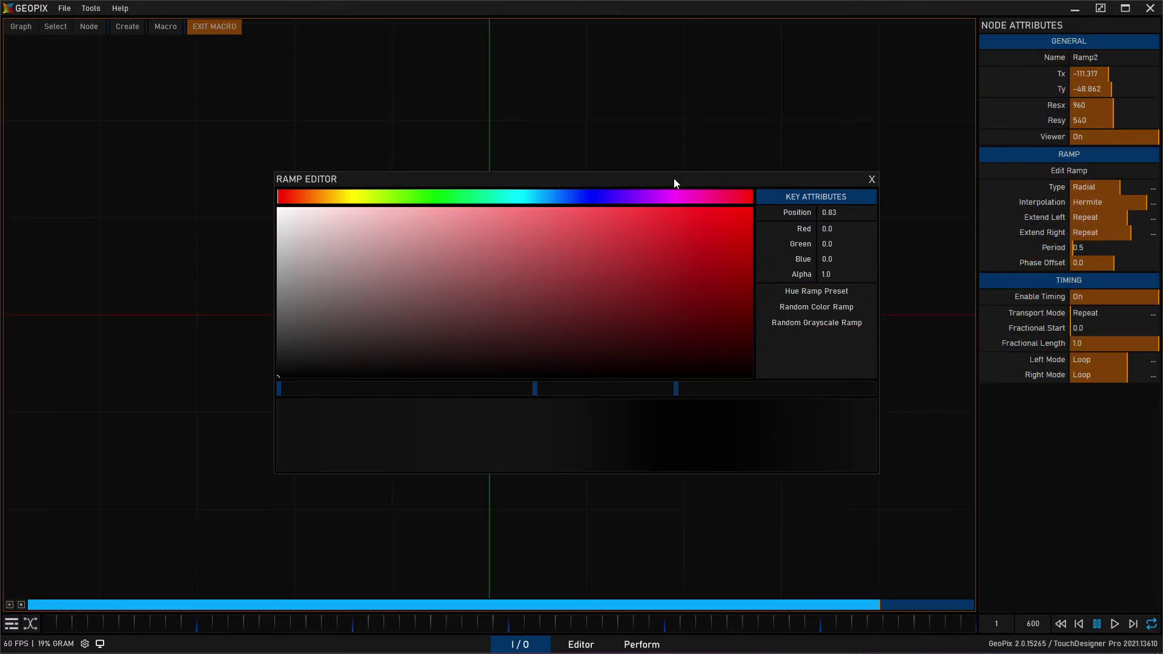
{"action": "left_click_drag", "start_coordinate": [674, 182], "coordinate": [1121, 234]}
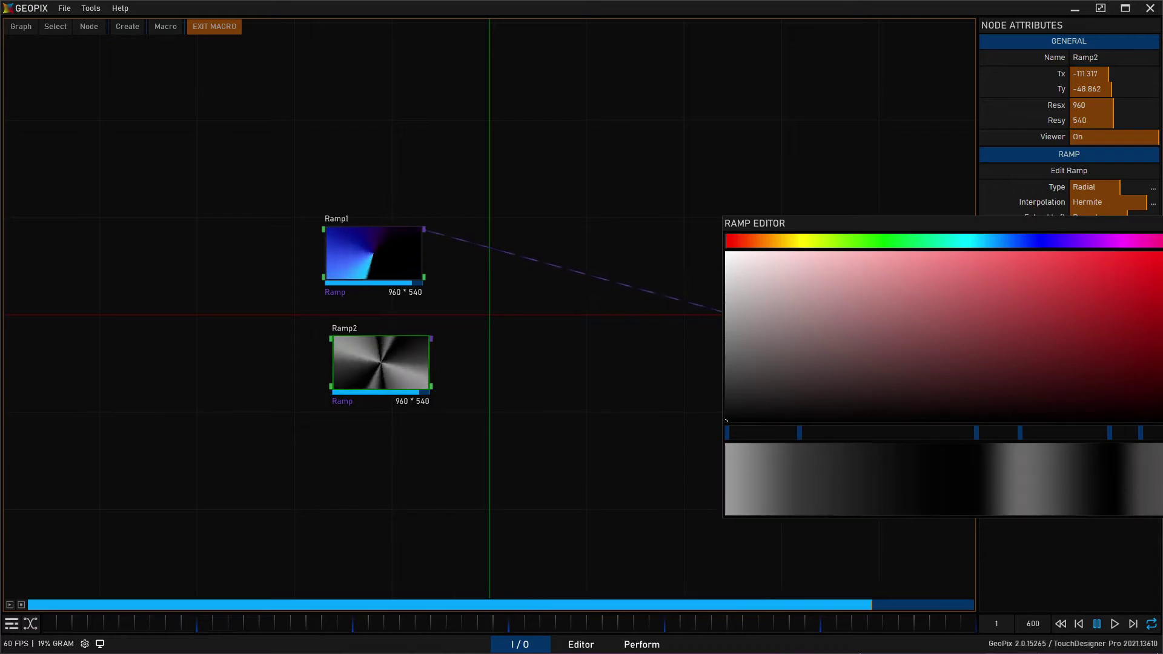
{"action": "left_click_drag", "start_coordinate": [969, 223], "coordinate": [758, 301]}
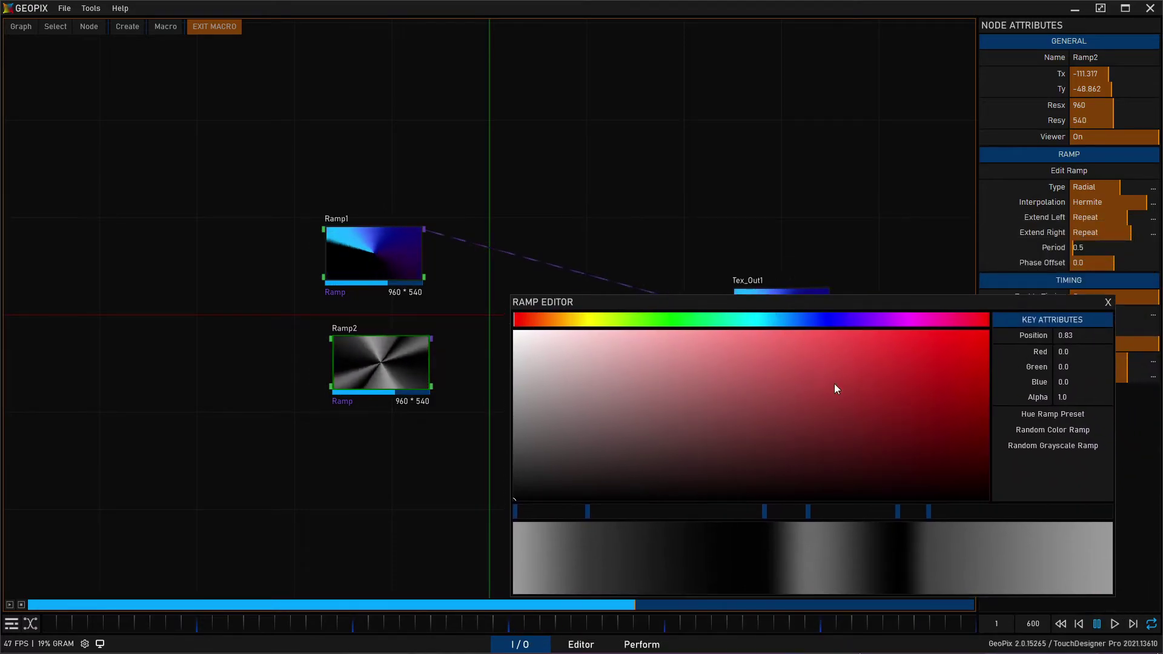
{"action": "left_click", "coordinate": [1071, 451]}
{"action": "left_click", "coordinate": [1071, 449]}
{"action": "left_click", "coordinate": [1070, 449]}
{"action": "left_click", "coordinate": [1069, 449]}
{"action": "left_click", "coordinate": [1070, 449]}
{"action": "left_click", "coordinate": [1070, 450]}
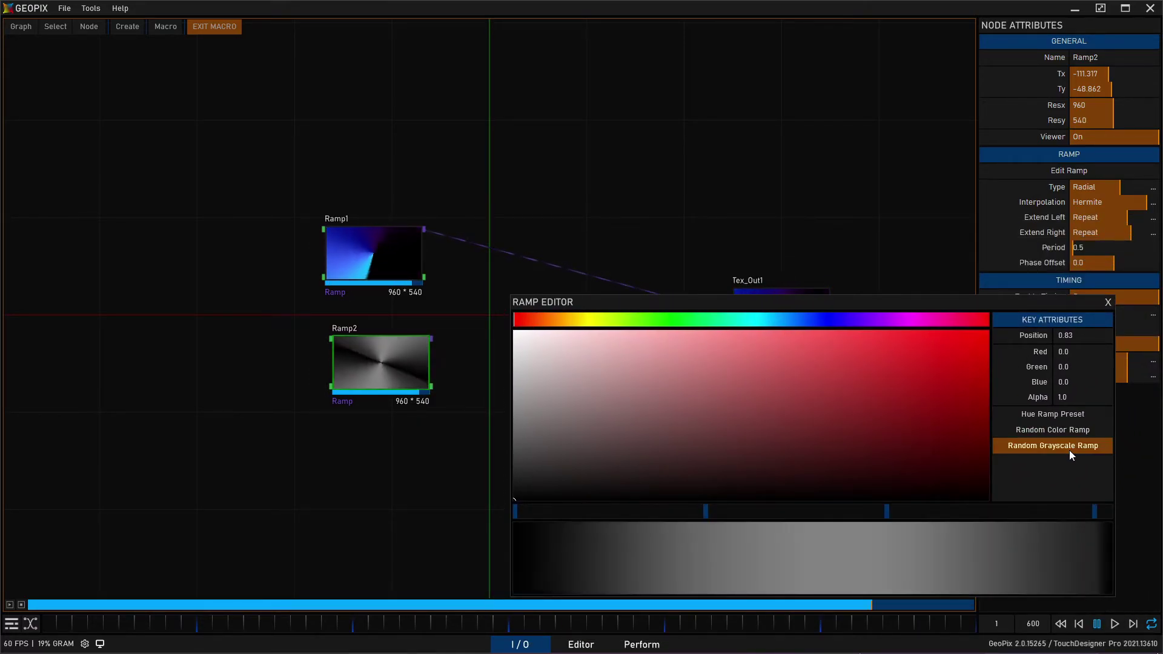
{"action": "left_click", "coordinate": [1069, 449]}
{"action": "left_click", "coordinate": [1069, 449]}
{"action": "left_click", "coordinate": [1068, 450]}
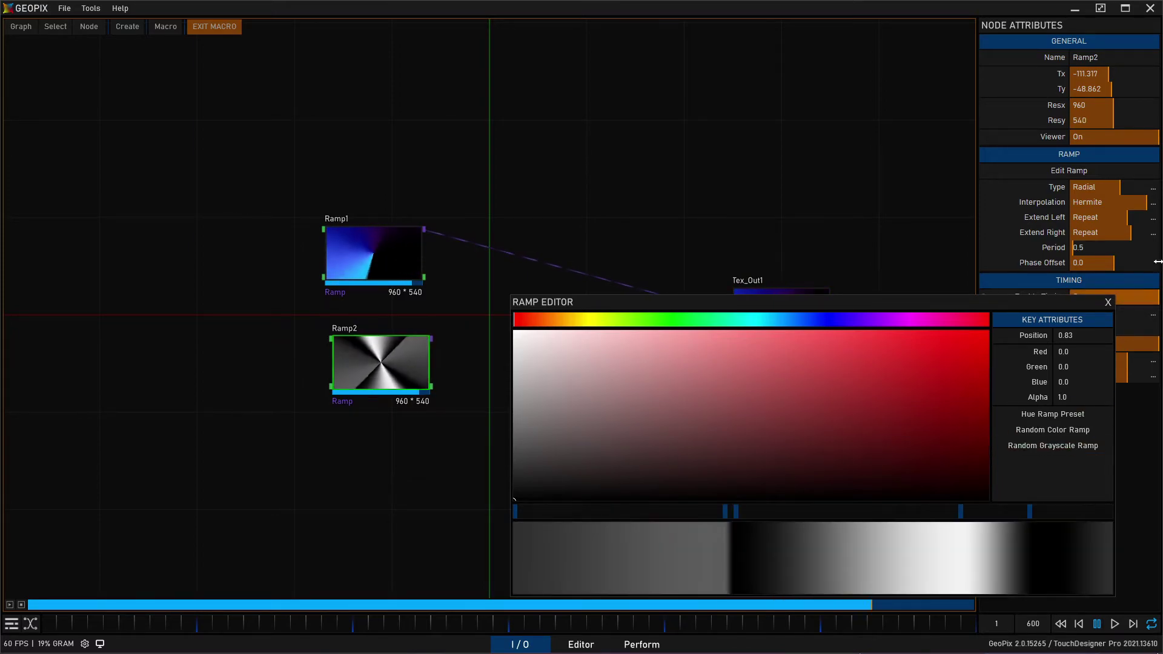
{"action": "left_click", "coordinate": [1108, 302]}
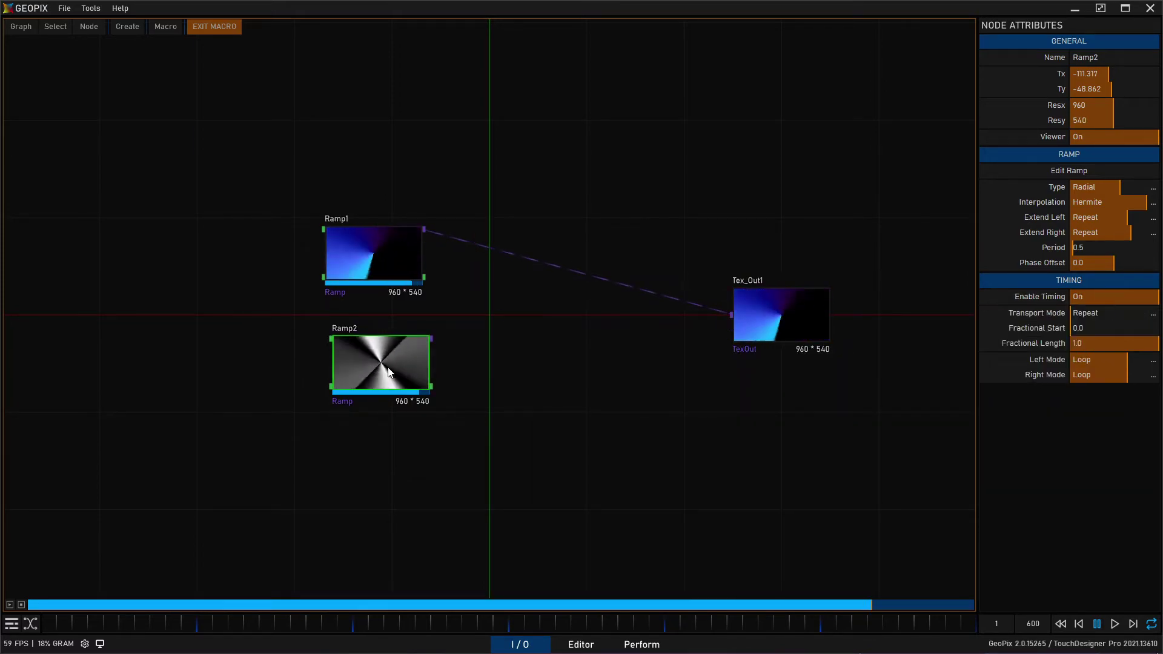
{"action": "mouse_move", "coordinate": [373, 380]}
{"action": "left_mouse_down"}
{"action": "mouse_move", "coordinate": [406, 397]}
{"action": "mouse_move", "coordinate": [391, 374]}
{"action": "left_mouse_up"}
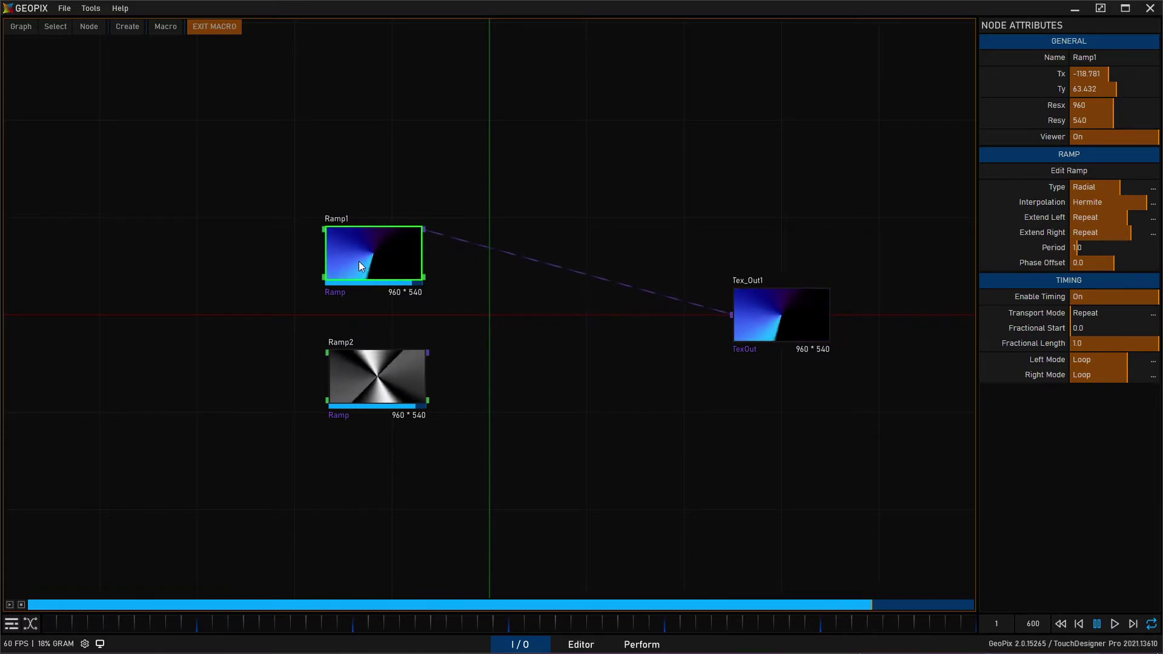
Step: Add a Texture Nodes > Utilities > Shuffle node between the ramps and Tex_Out1
{"action": "key", "text": "Tab"}
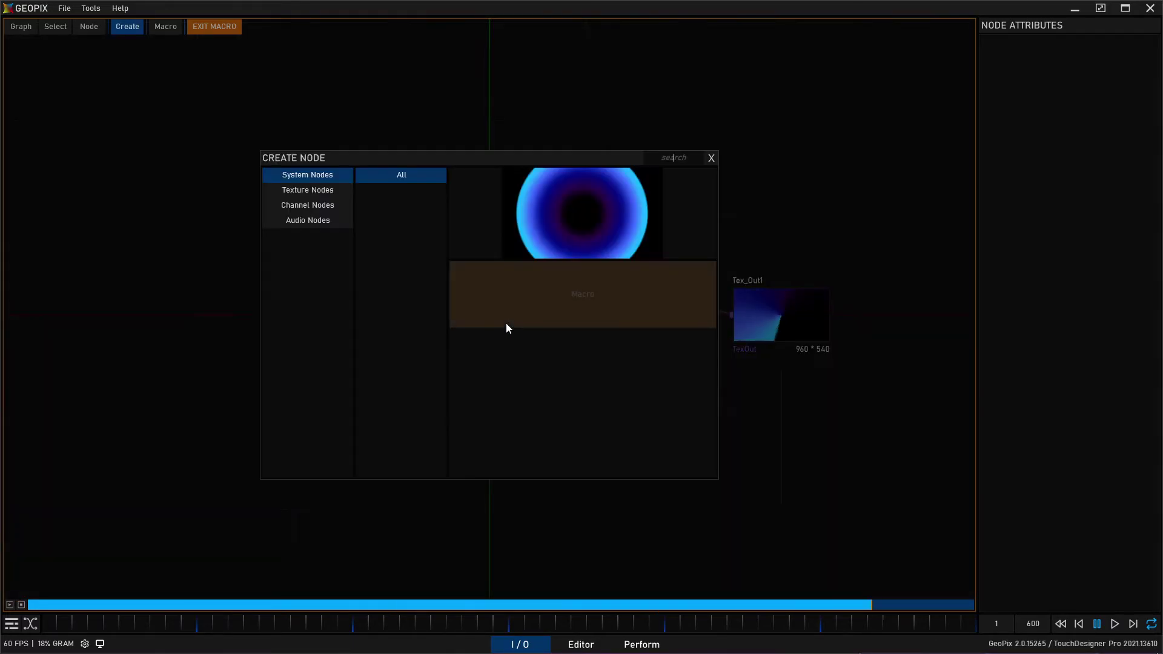
{"action": "left_click", "coordinate": [345, 190]}
{"action": "left_click", "coordinate": [398, 209]}
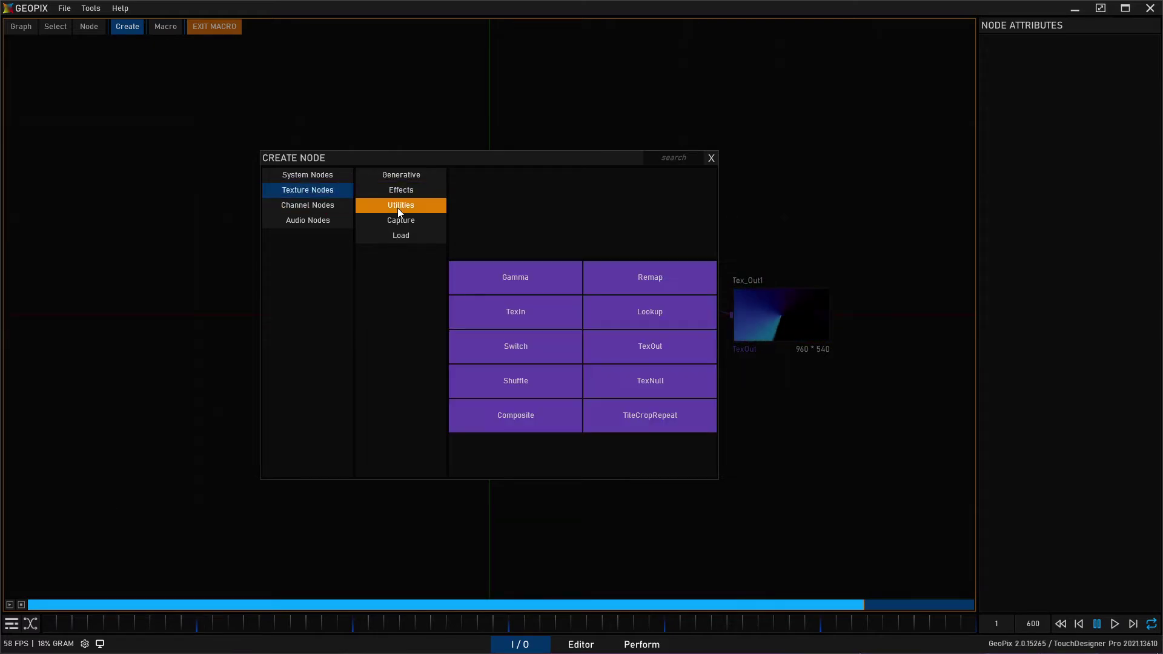
{"action": "left_click", "coordinate": [541, 396]}
{"action": "left_click", "coordinate": [539, 321]}
Step: Wire Ramp1's output into the shuffle's R, G and B inputs
{"action": "scroll", "coordinate": [497, 333], "scroll_direction": "up", "scroll_amount": 3}
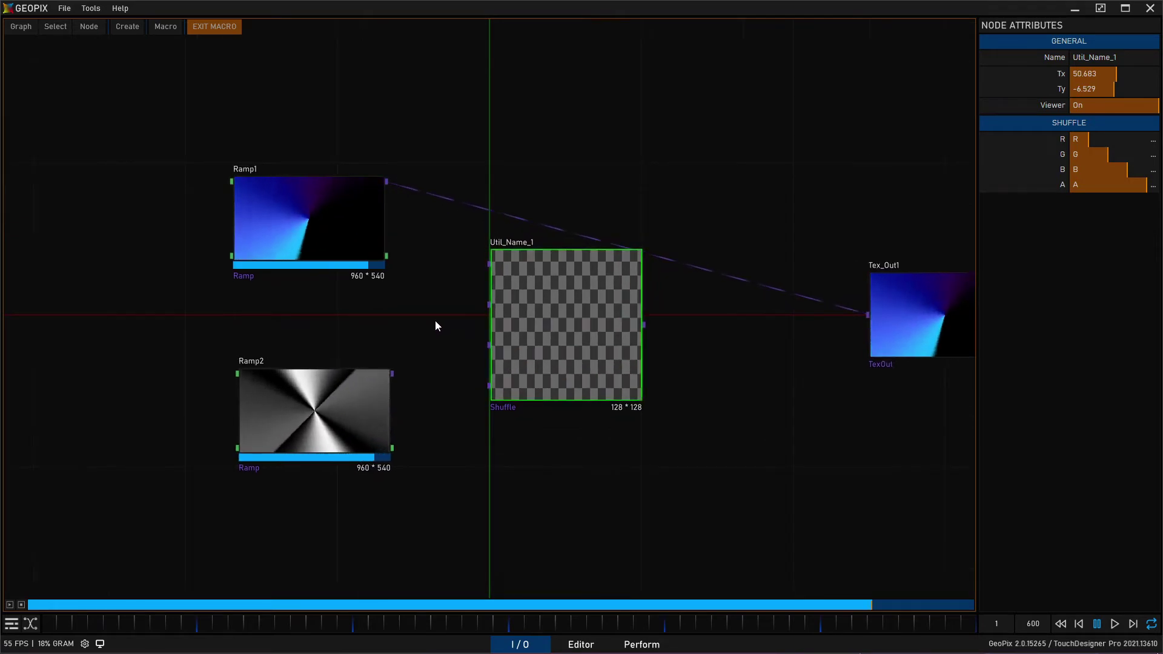
{"action": "scroll", "coordinate": [369, 315], "scroll_direction": "down", "scroll_amount": 3}
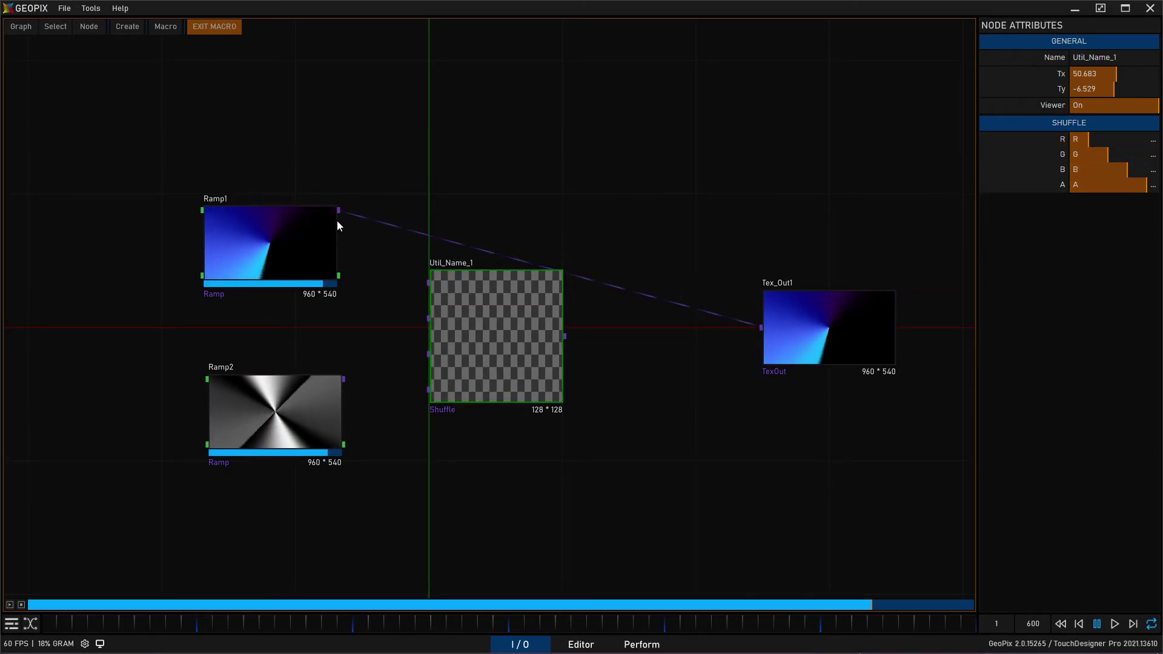
{"action": "left_click_drag", "start_coordinate": [338, 210], "coordinate": [428, 283]}
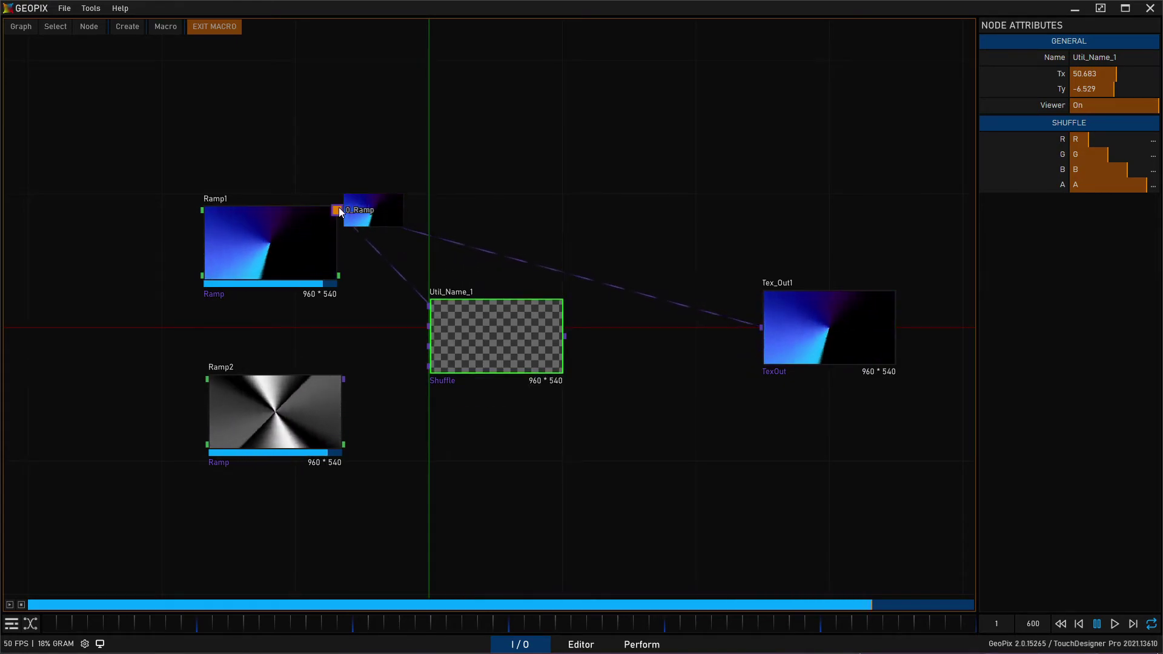
{"action": "left_click_drag", "start_coordinate": [339, 211], "coordinate": [429, 327]}
{"action": "left_click_drag", "start_coordinate": [338, 211], "coordinate": [431, 344]}
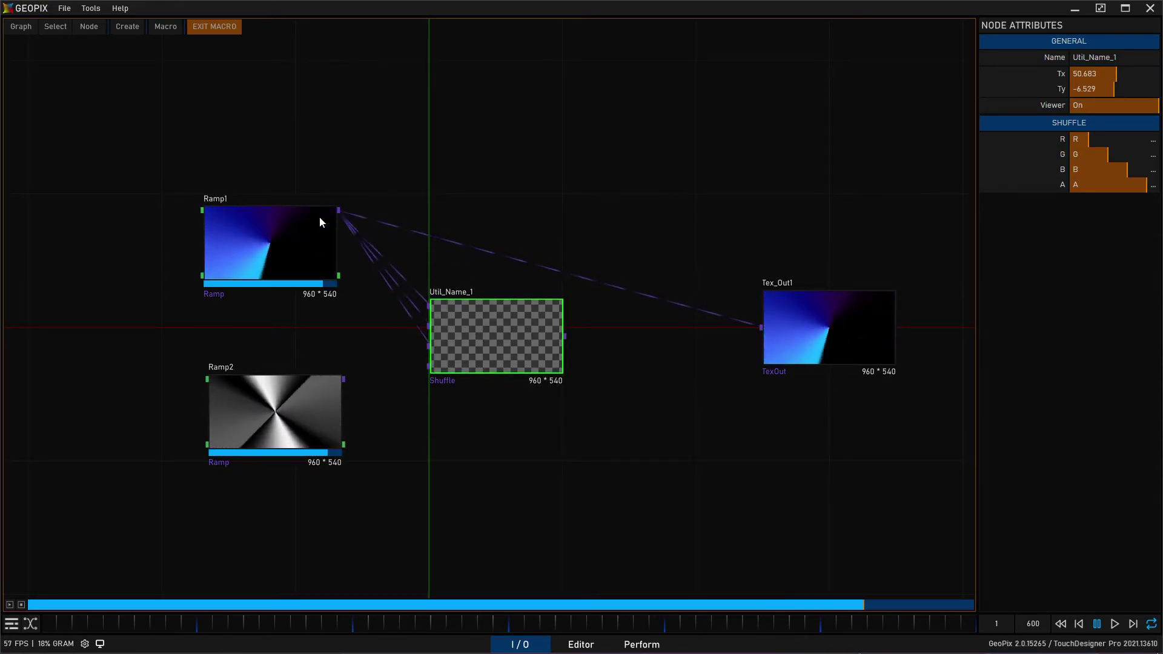
Step: Wire Ramp2's output into the shuffle's A input
{"action": "left_click", "coordinate": [285, 239]}
{"action": "left_click", "coordinate": [306, 389]}
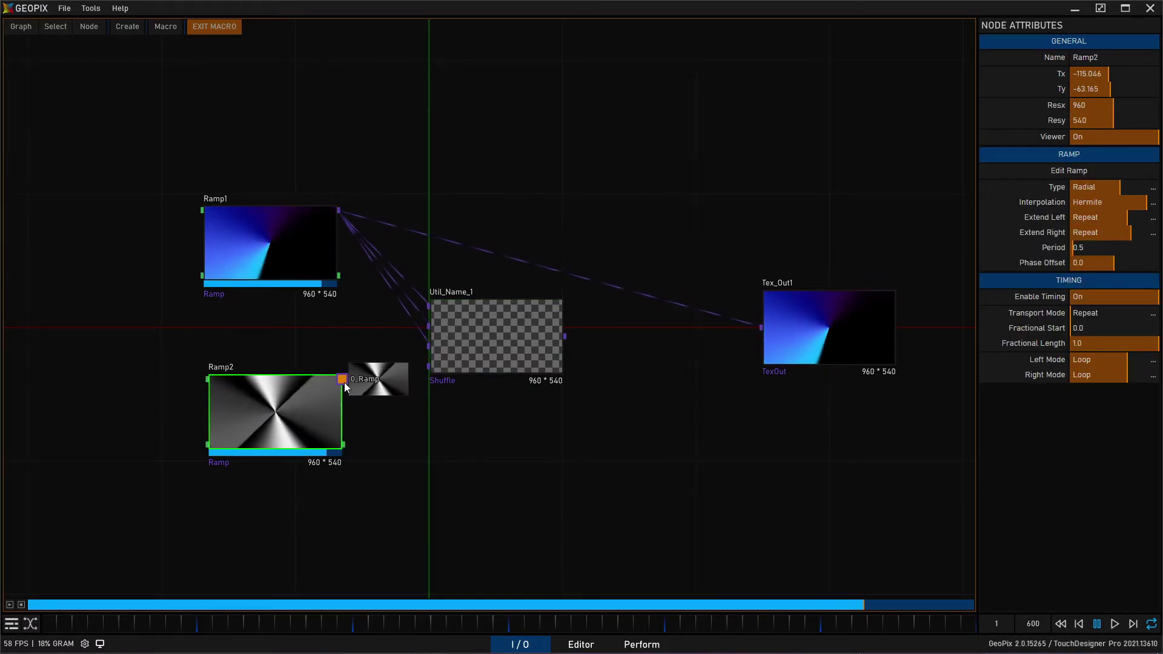
{"action": "left_click_drag", "start_coordinate": [441, 380], "coordinate": [428, 366]}
{"action": "left_click", "coordinate": [515, 337]}
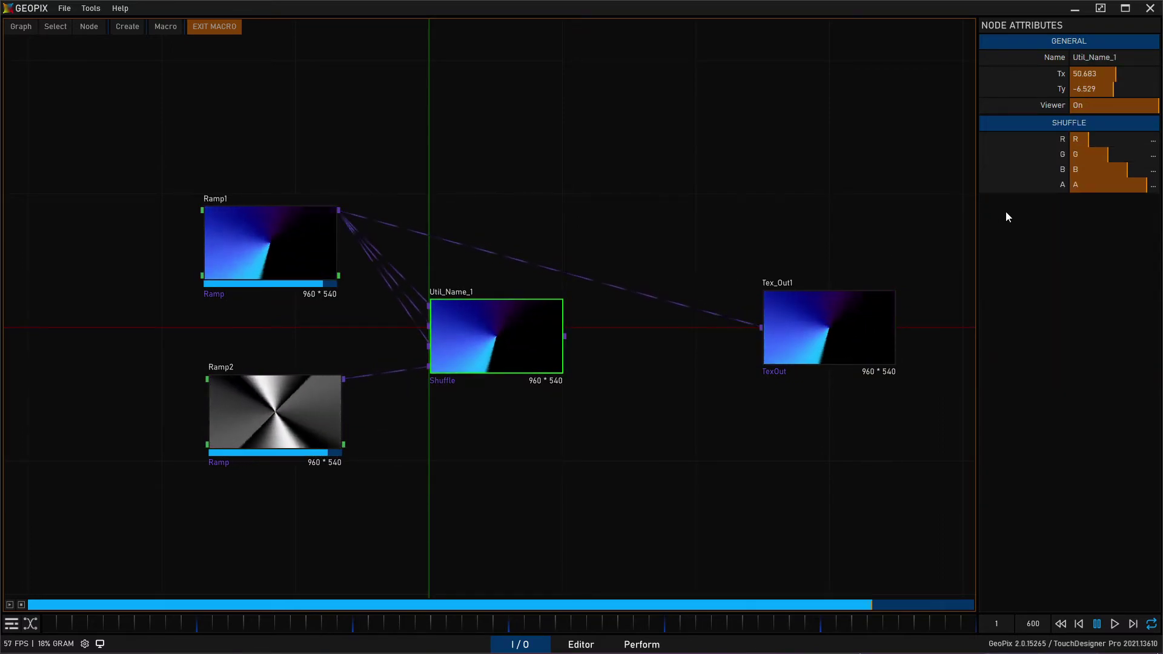
Step: Set Util_Name_1's A channel source to Luminance
{"action": "left_click", "coordinate": [493, 313]}
{"action": "left_click", "coordinate": [1128, 186]}
{"action": "left_click", "coordinate": [1154, 186]}
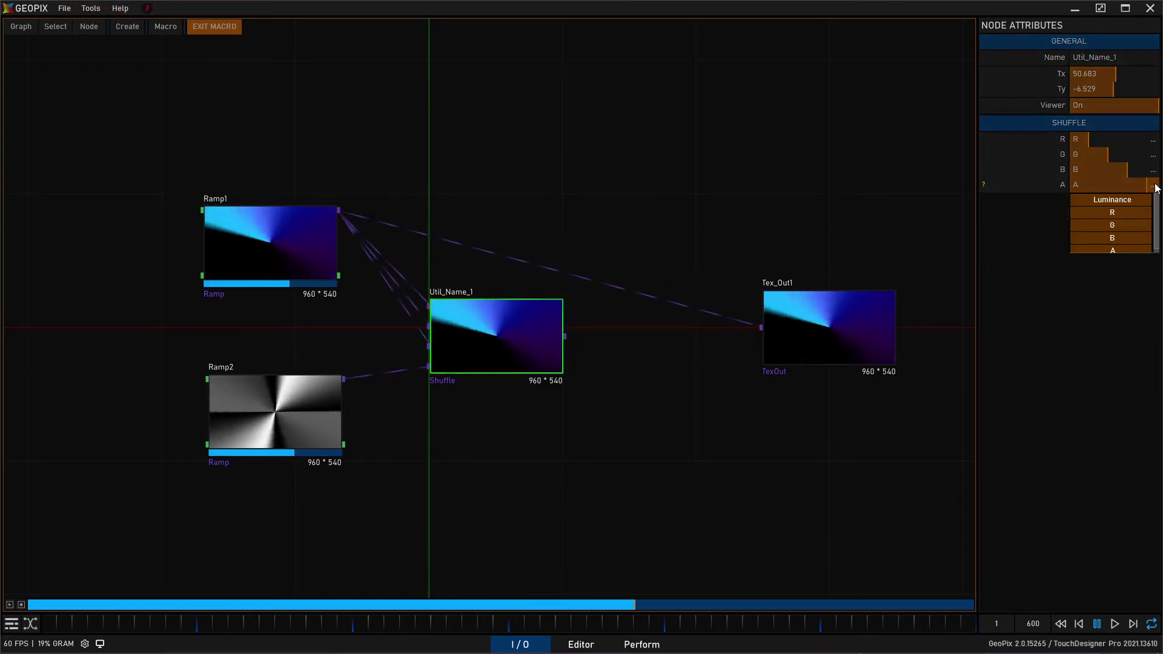
{"action": "left_click", "coordinate": [1118, 199]}
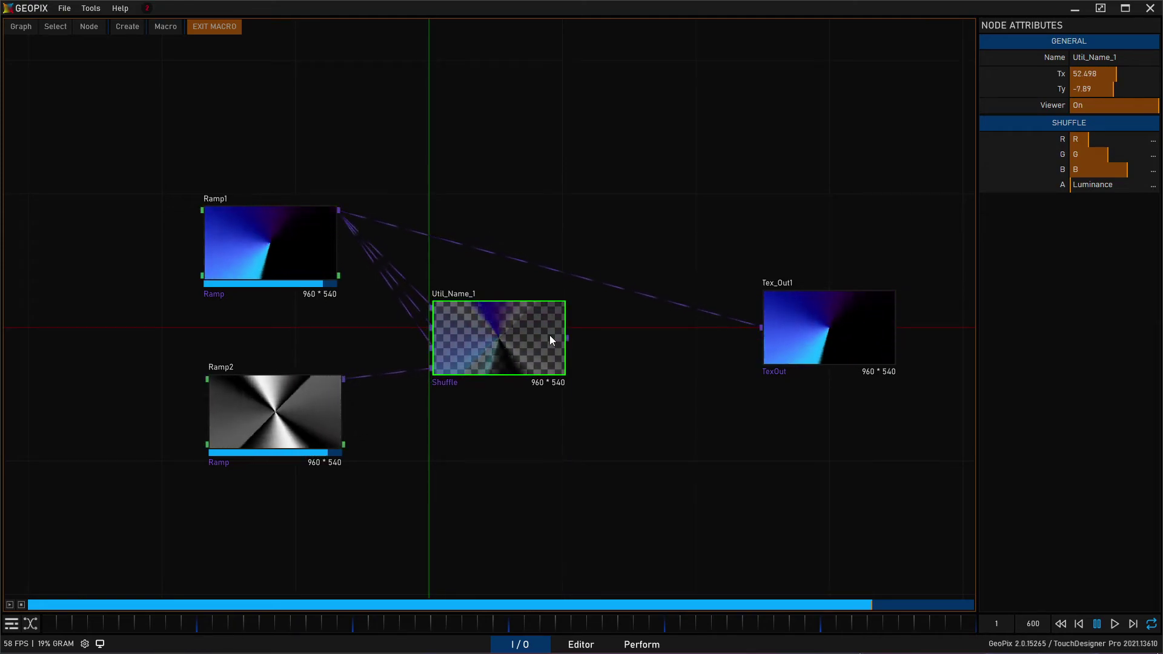
Step: Connect the shuffle's output into Tex_Out1
{"action": "left_click_drag", "start_coordinate": [515, 355], "coordinate": [761, 329]}
{"action": "left_click_drag", "start_coordinate": [521, 339], "coordinate": [544, 337]}
{"action": "scroll", "coordinate": [495, 310], "scroll_direction": "up", "scroll_amount": 5}
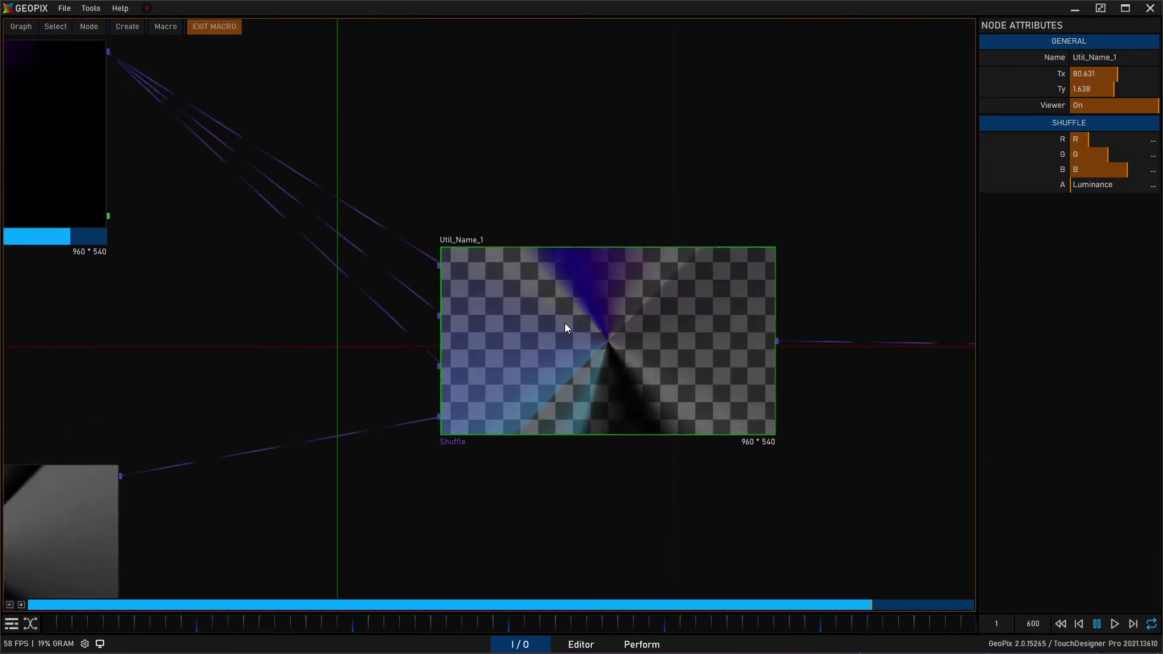
{"action": "scroll", "coordinate": [624, 312], "scroll_direction": "down", "scroll_amount": 2}
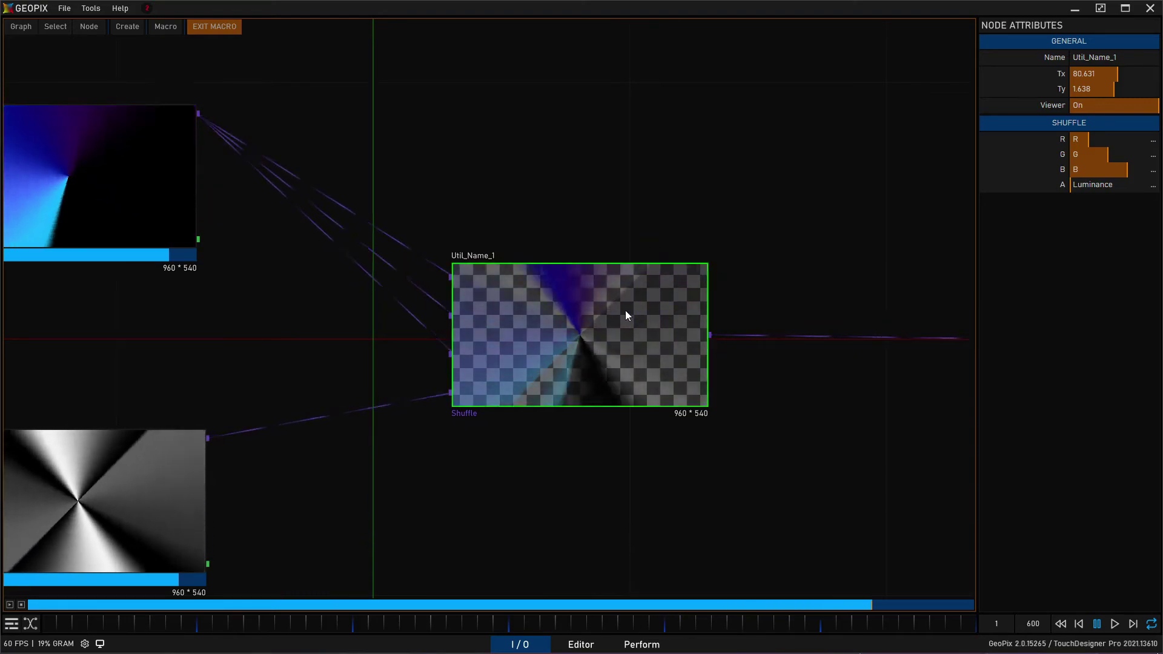
{"action": "scroll", "coordinate": [623, 310], "scroll_direction": "down", "scroll_amount": 2}
{"action": "middle_click_drag", "start_coordinate": [696, 477], "coordinate": [632, 424]}
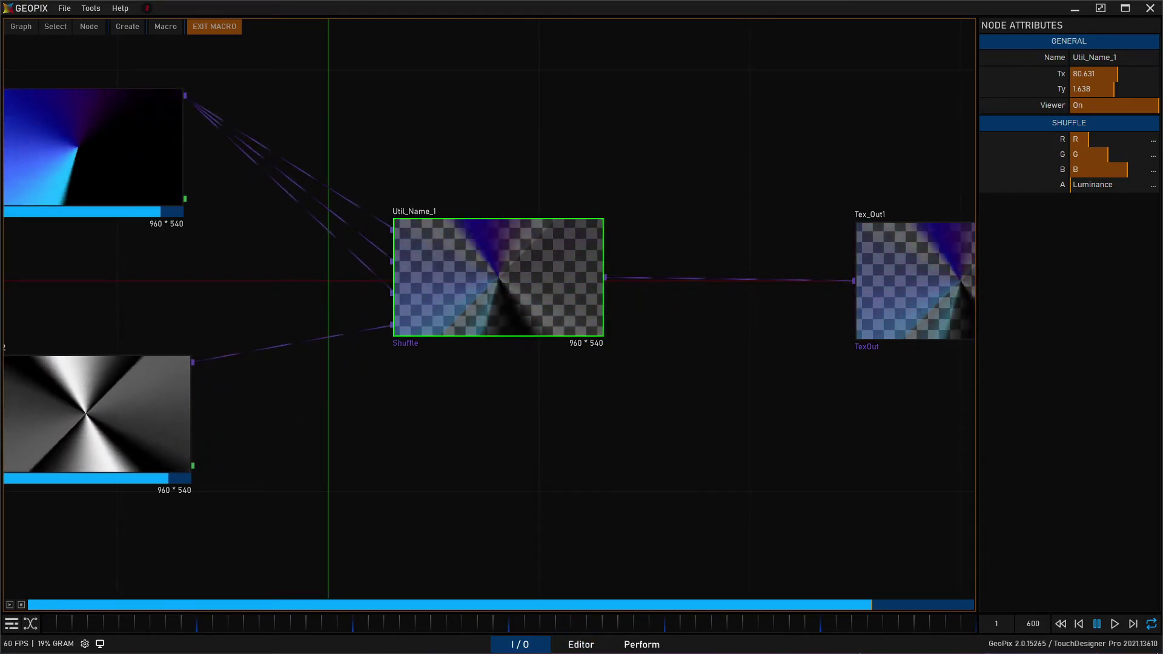
Step: After checking the fixture's channel values, set Ramp2's Fractional Length to 0.25
{"action": "left_click", "coordinate": [578, 645]}
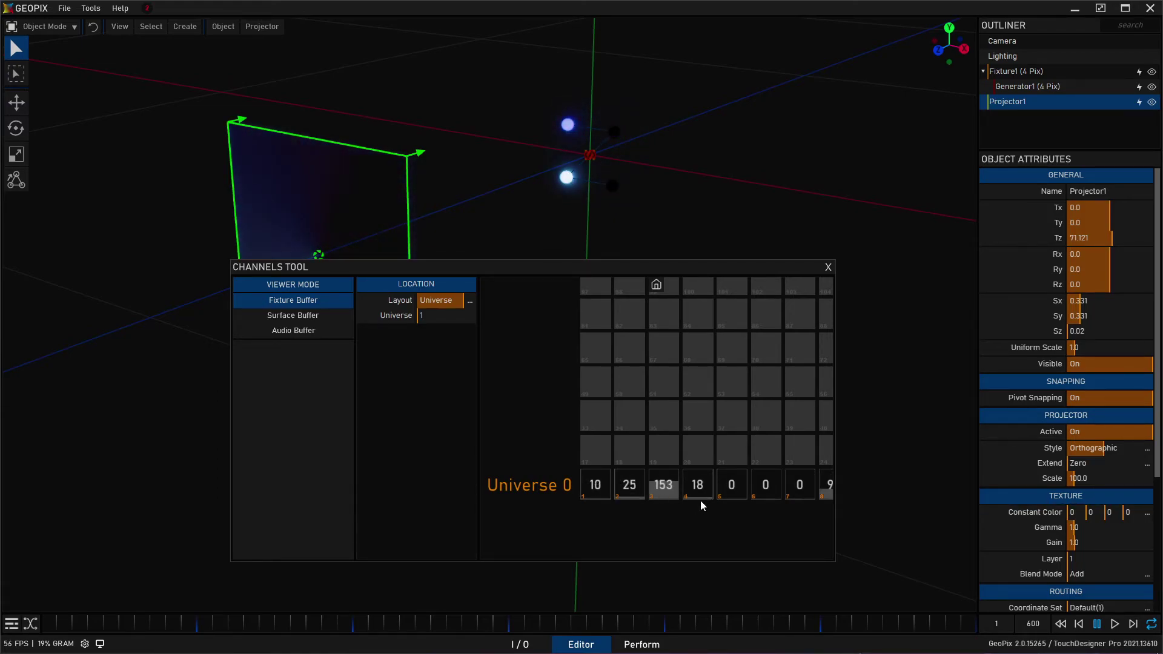
{"action": "left_click", "coordinate": [520, 644]}
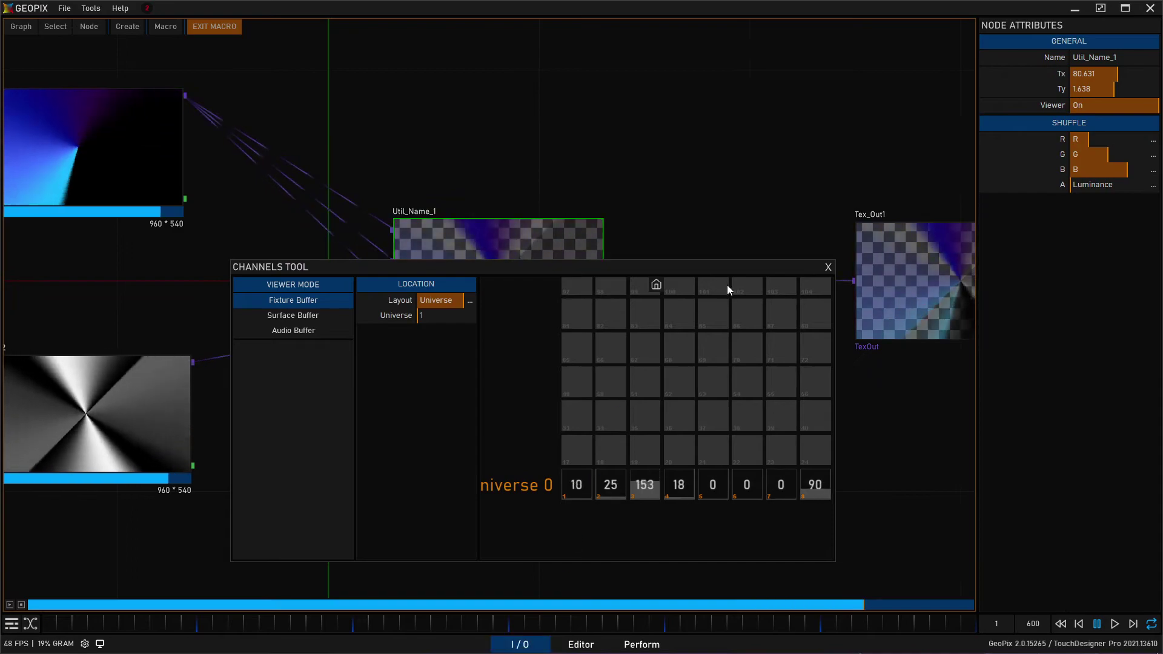
{"action": "scroll", "coordinate": [416, 191], "scroll_direction": "down", "scroll_amount": 1}
{"action": "left_click", "coordinate": [194, 391]}
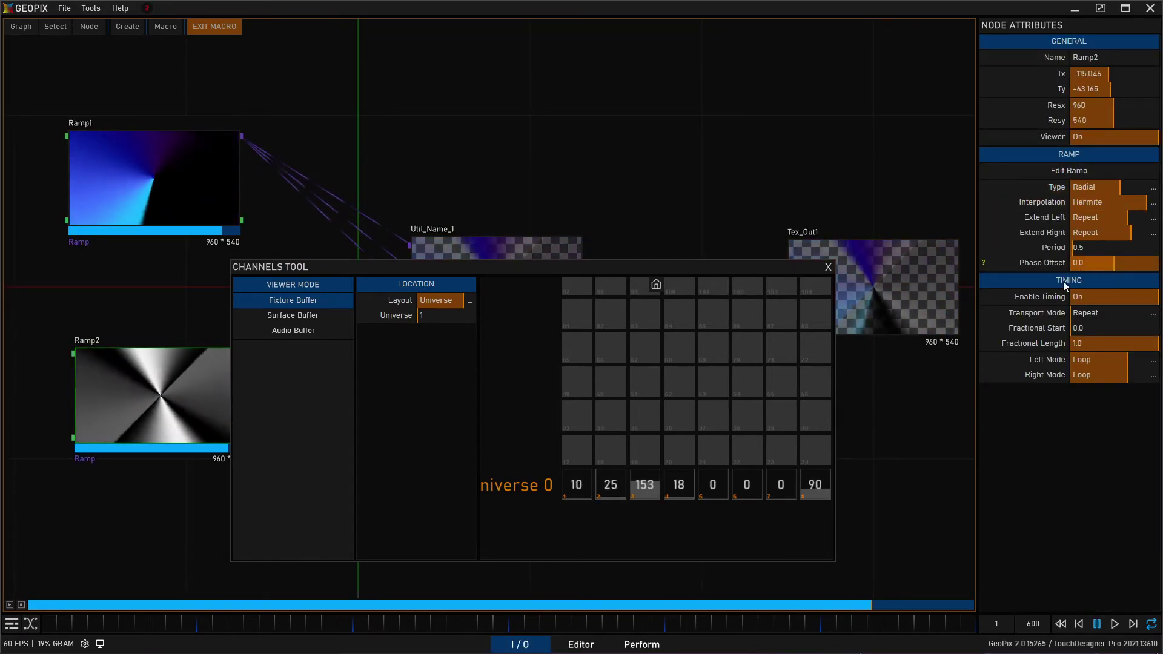
{"action": "right_click", "coordinate": [1103, 345]}
{"action": "type", "text": "0.25"}
{"action": "key", "text": "Return"}
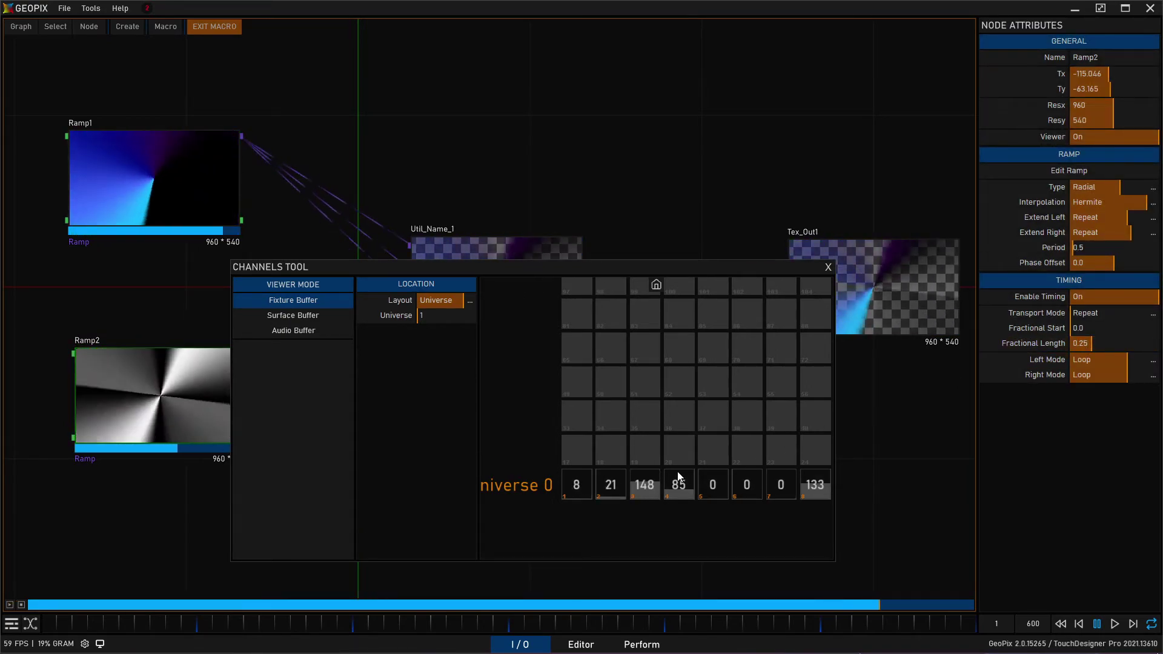
Step: Close the channel value monitor and select Ramp1, Ramp2 and Util_Name_1 together
{"action": "scroll", "coordinate": [783, 395], "scroll_direction": "down", "scroll_amount": 2}
{"action": "left_click_drag", "start_coordinate": [783, 395], "coordinate": [598, 424]}
{"action": "left_click", "coordinate": [829, 266]}
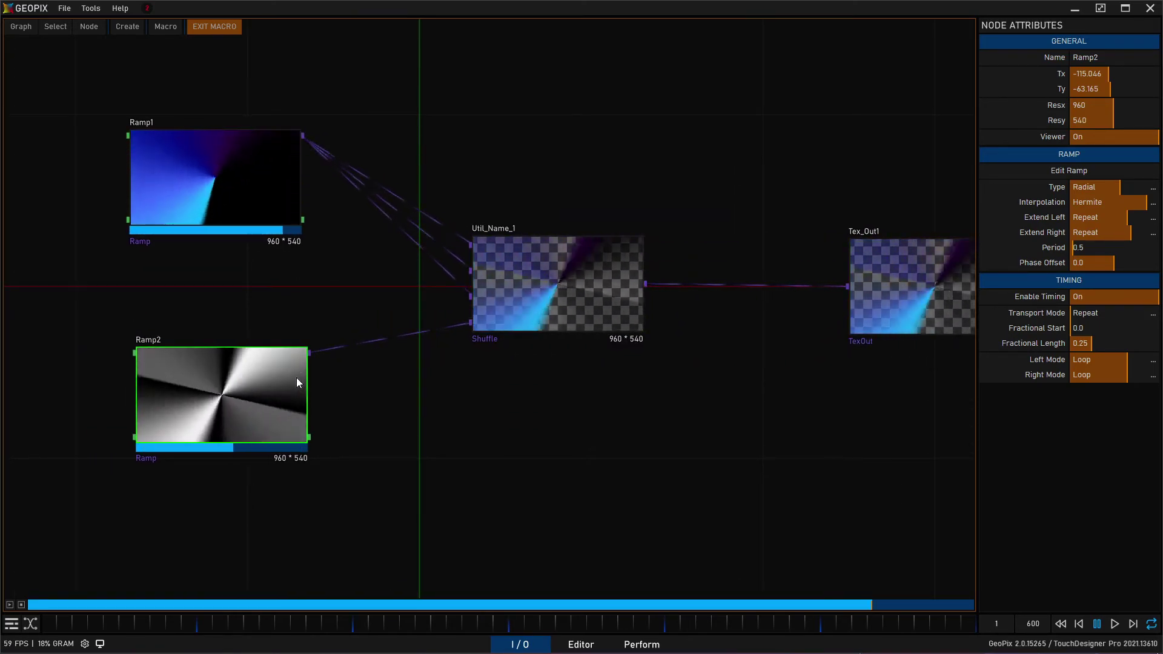
{"action": "scroll", "coordinate": [300, 382], "scroll_direction": "down", "scroll_amount": 1}
{"action": "left_click_drag", "start_coordinate": [135, 114], "coordinate": [613, 443]}
Step: Delete the Util_Name_1 shuffle and connect Ramp1 directly to Tex_Out1
{"action": "left_click", "coordinate": [572, 420]}
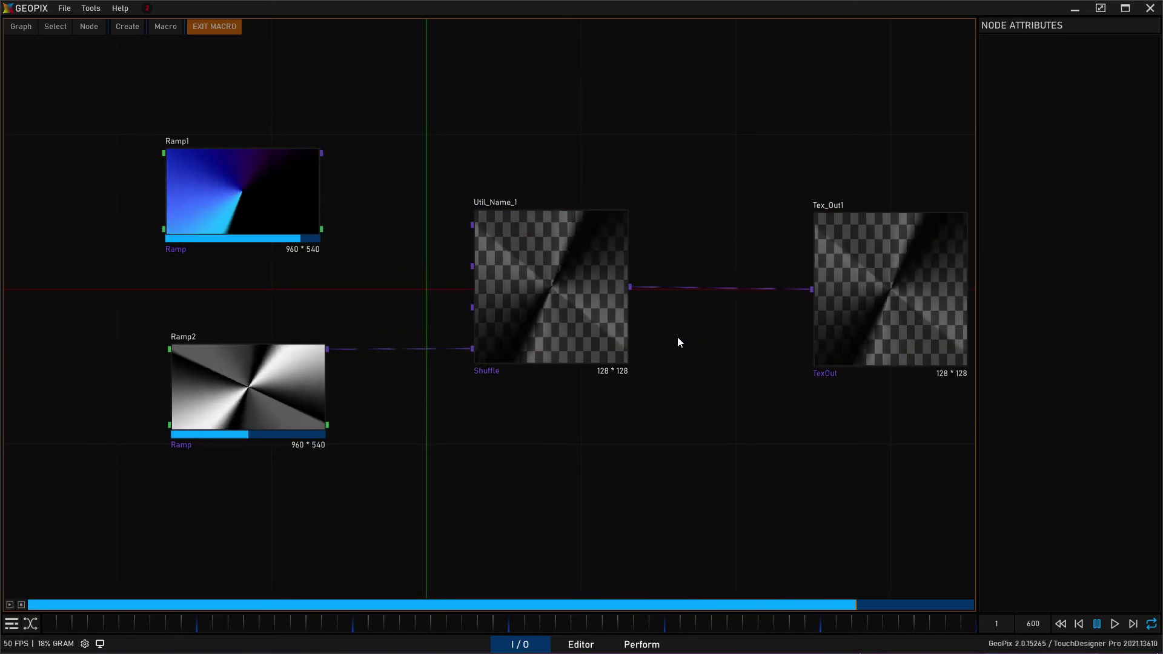
{"action": "left_click", "coordinate": [569, 316]}
{"action": "key", "text": "Delete"}
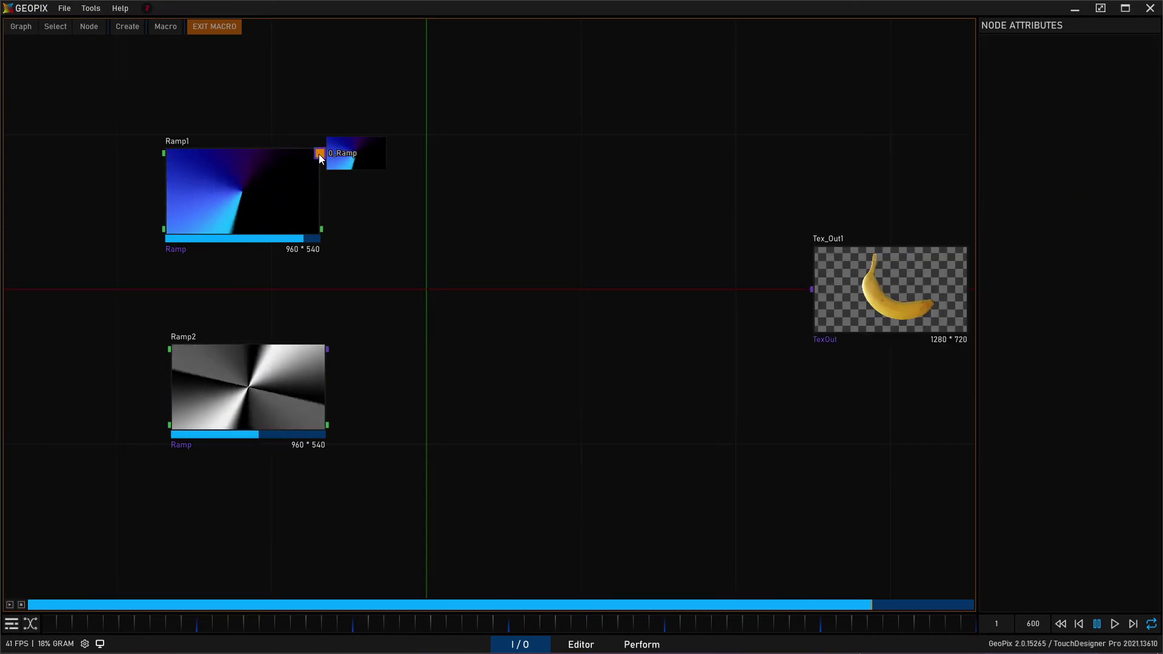
{"action": "left_click", "coordinate": [812, 290]}
{"action": "left_click_drag", "start_coordinate": [866, 291], "coordinate": [591, 195]}
Step: Rename Tex_Out1 to Tex_Out_RGB
{"action": "left_click", "coordinate": [576, 205]}
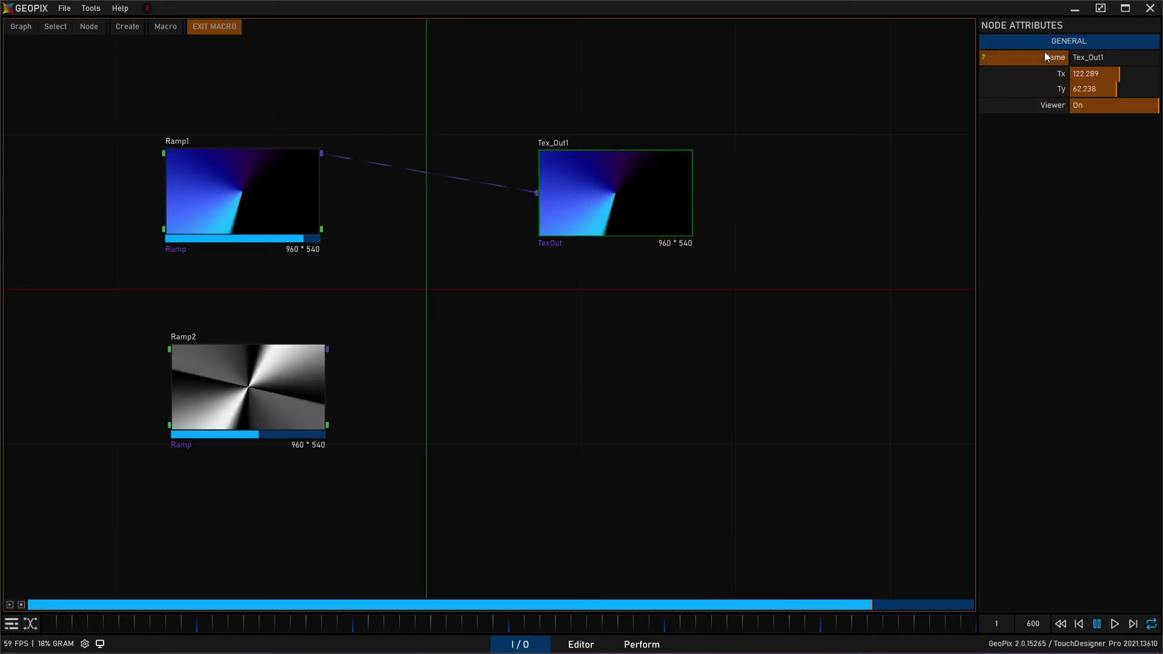
{"action": "left_click", "coordinate": [1143, 59]}
{"action": "key", "text": "BackSpace"}
{"action": "type", "text": "_RGB"}
{"action": "key", "text": "Return"}
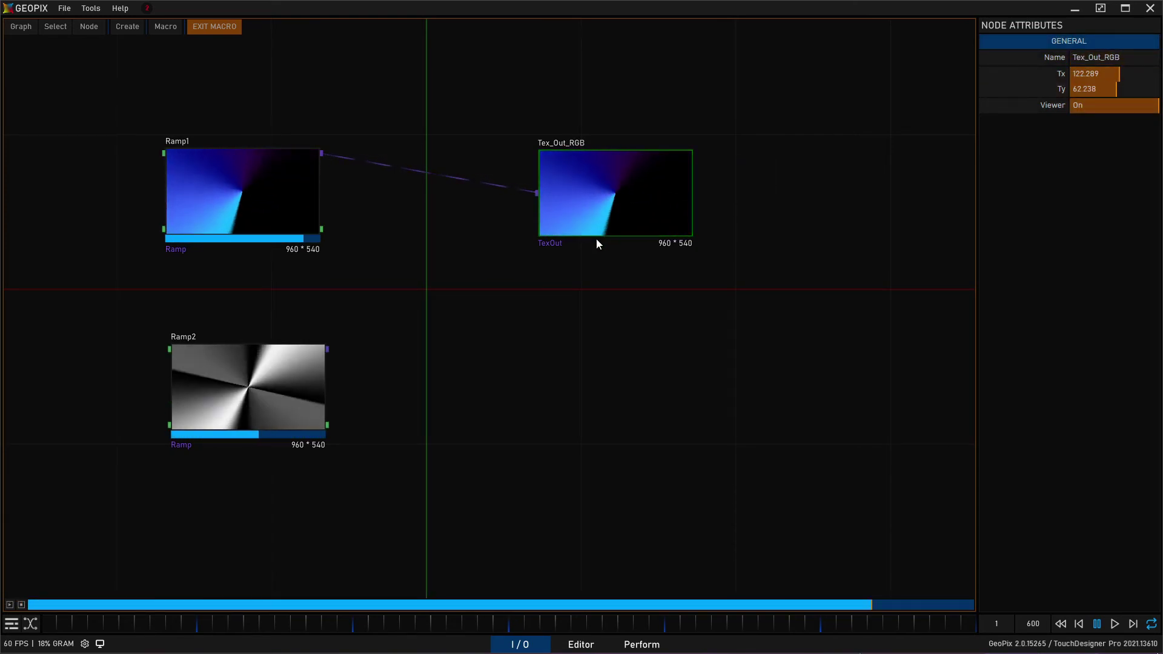
Step: Duplicate it as Tex_Out_W beside Ramp2 and feed Ramp2 into it
{"action": "key", "text": "ctrl+d"}
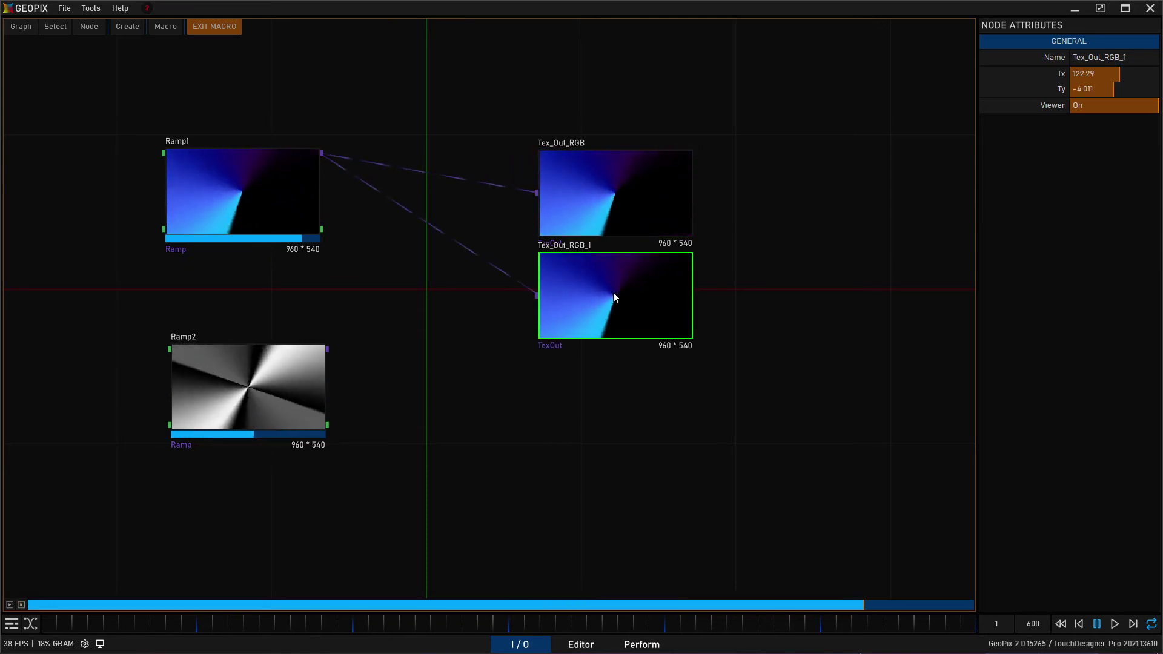
{"action": "left_click_drag", "start_coordinate": [613, 292], "coordinate": [612, 372]}
{"action": "left_click", "coordinate": [1099, 57]}
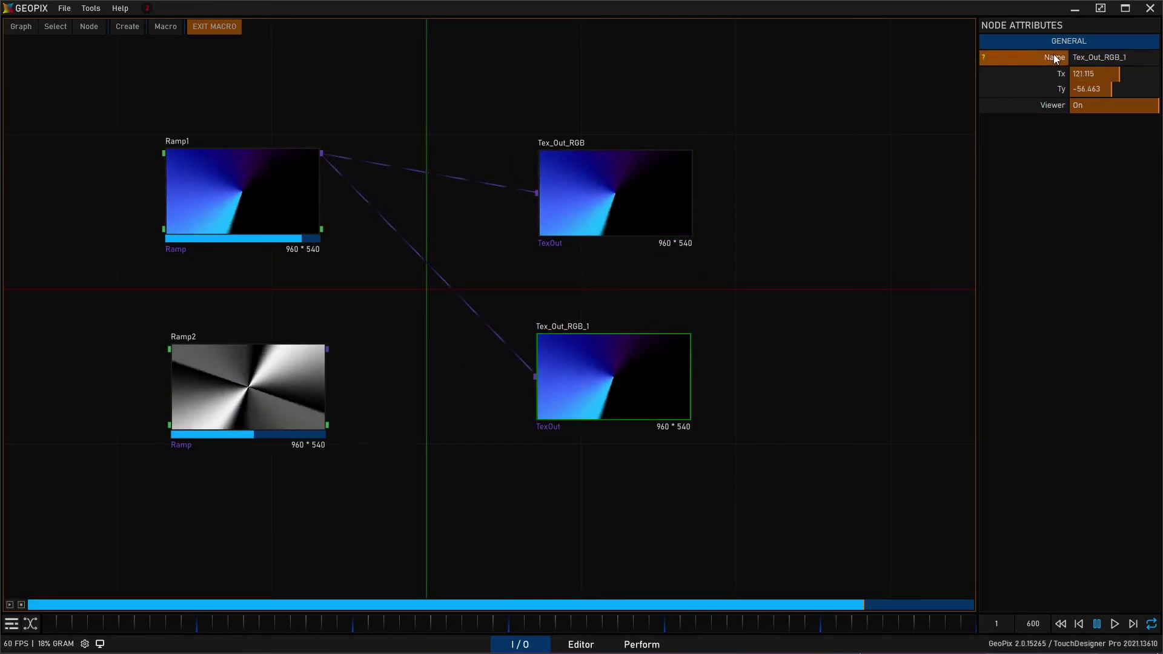
{"action": "key", "text": "BackSpace"}
{"action": "key", "text": "BackSpace"}
{"action": "key", "text": "BackSpace"}
{"action": "key", "text": "BackSpace"}
{"action": "key", "text": "BackSpace"}
{"action": "type", "text": "W"}
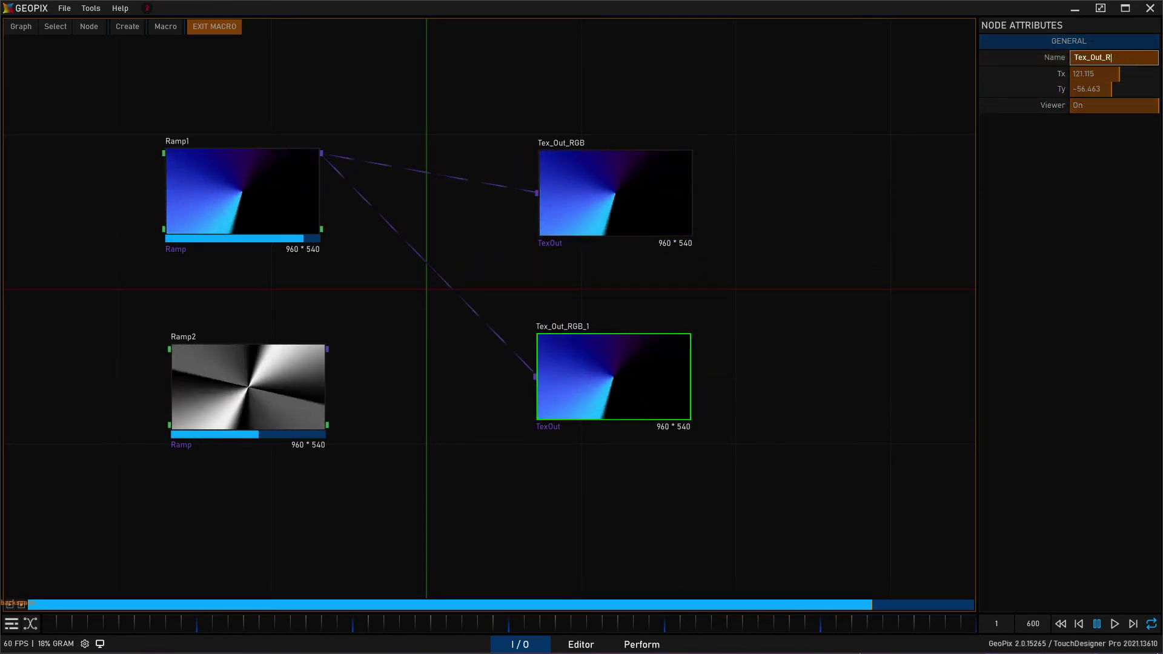
{"action": "key", "text": "Return"}
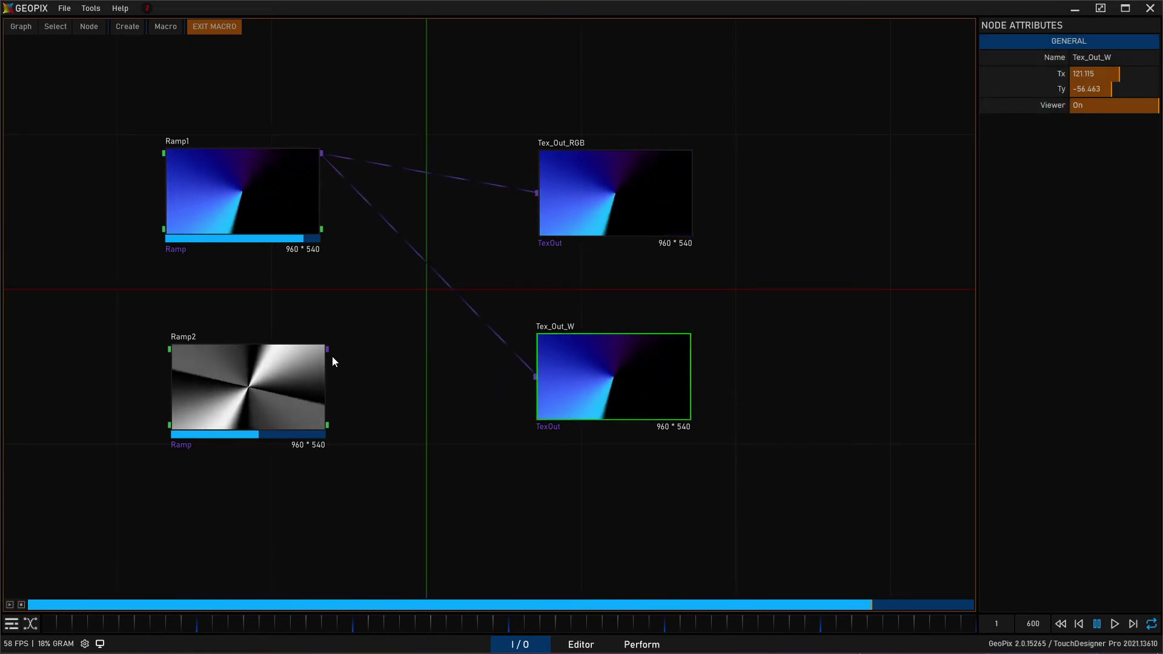
{"action": "left_click_drag", "start_coordinate": [541, 375], "coordinate": [590, 382]}
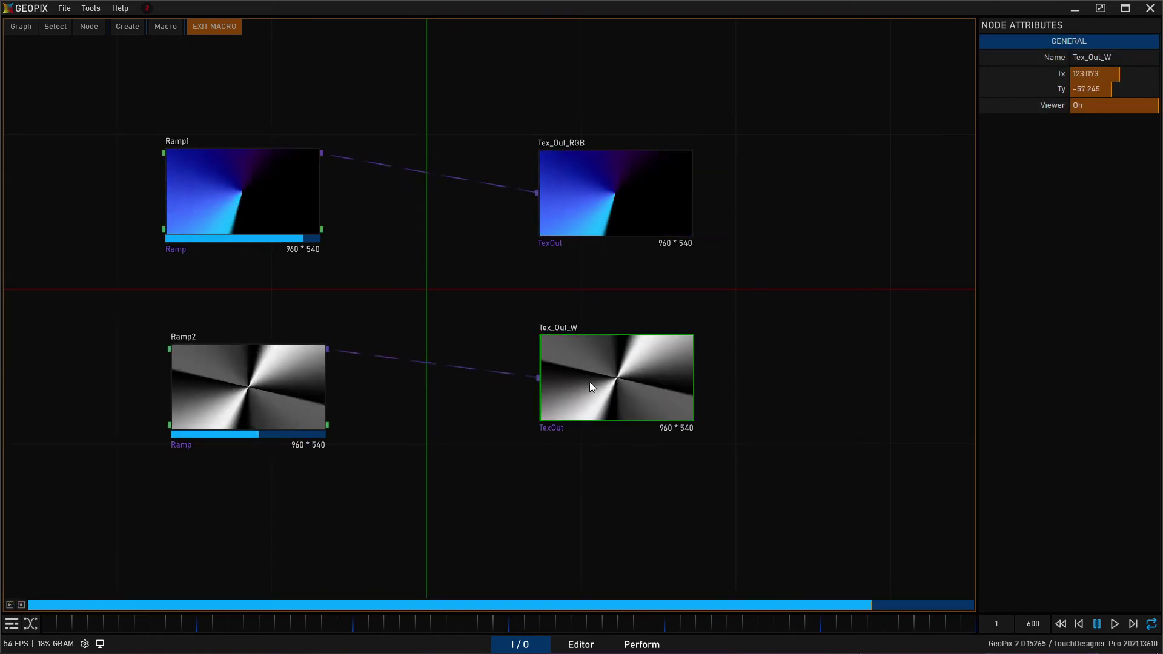
Step: Check the Ramp1/Tex_Out_RGB and Ramp2/Tex_Out_W pairs and the 3D view
{"action": "left_click_drag", "start_coordinate": [115, 96], "coordinate": [691, 242]}
{"action": "left_click_drag", "start_coordinate": [155, 346], "coordinate": [734, 544]}
{"action": "left_click", "coordinate": [733, 519]}
{"action": "left_click", "coordinate": [582, 645]}
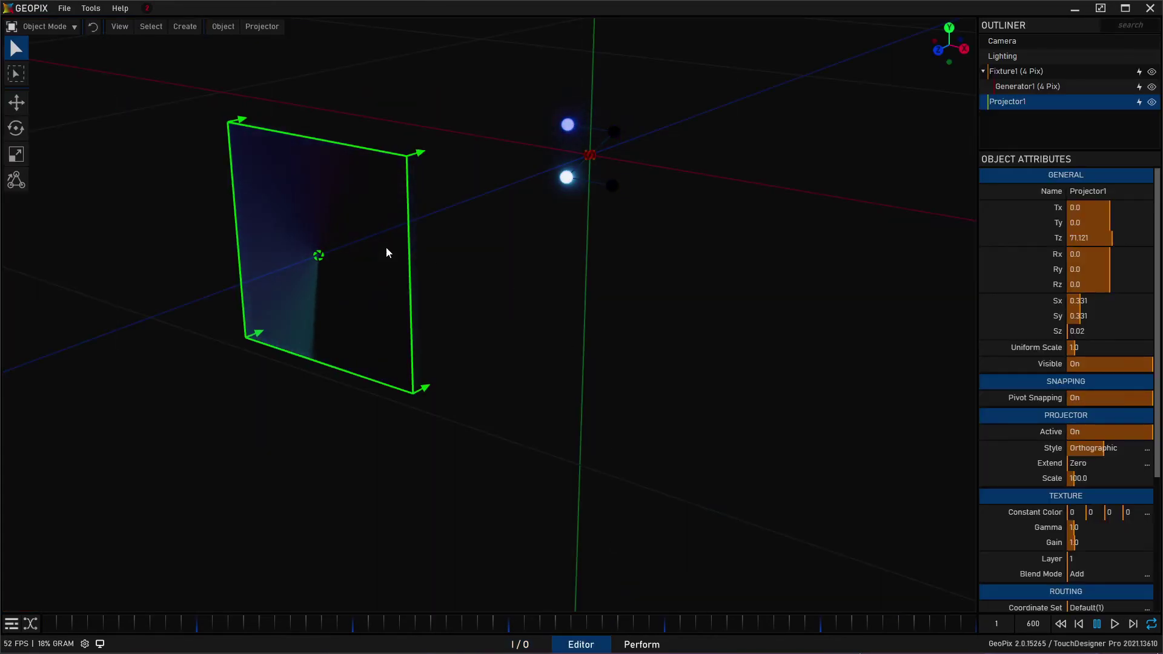
{"action": "left_click", "coordinate": [510, 641]}
Step: Pack the four nodes into a macro
{"action": "left_click", "coordinate": [221, 27]}
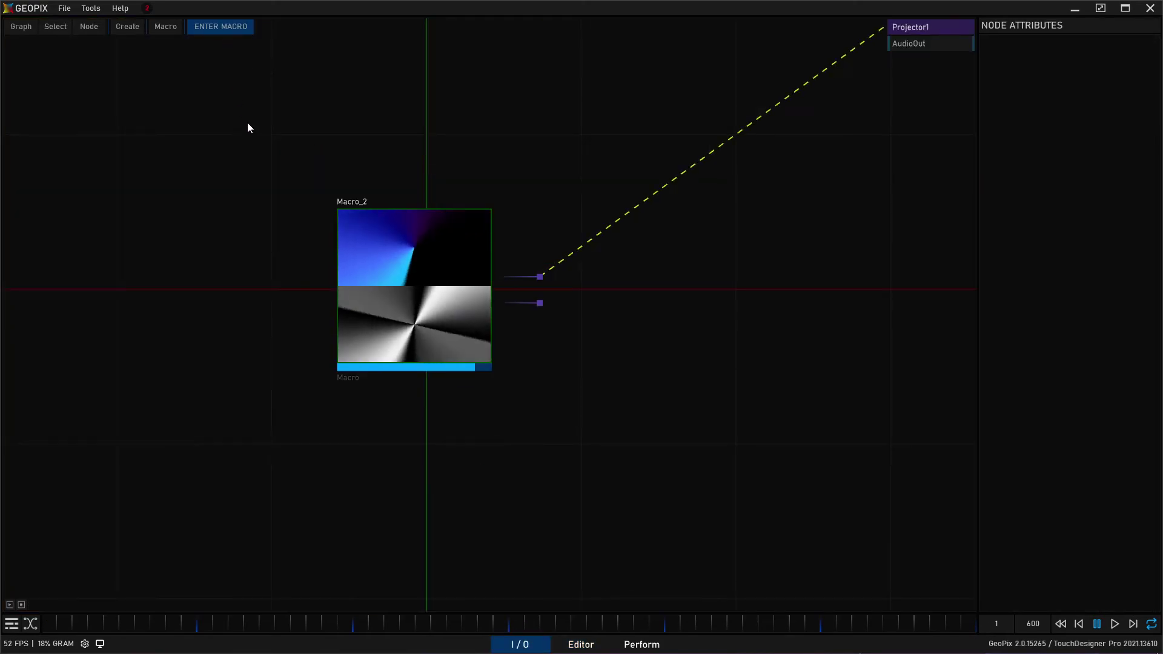
{"action": "mouse_move", "coordinate": [540, 303]}
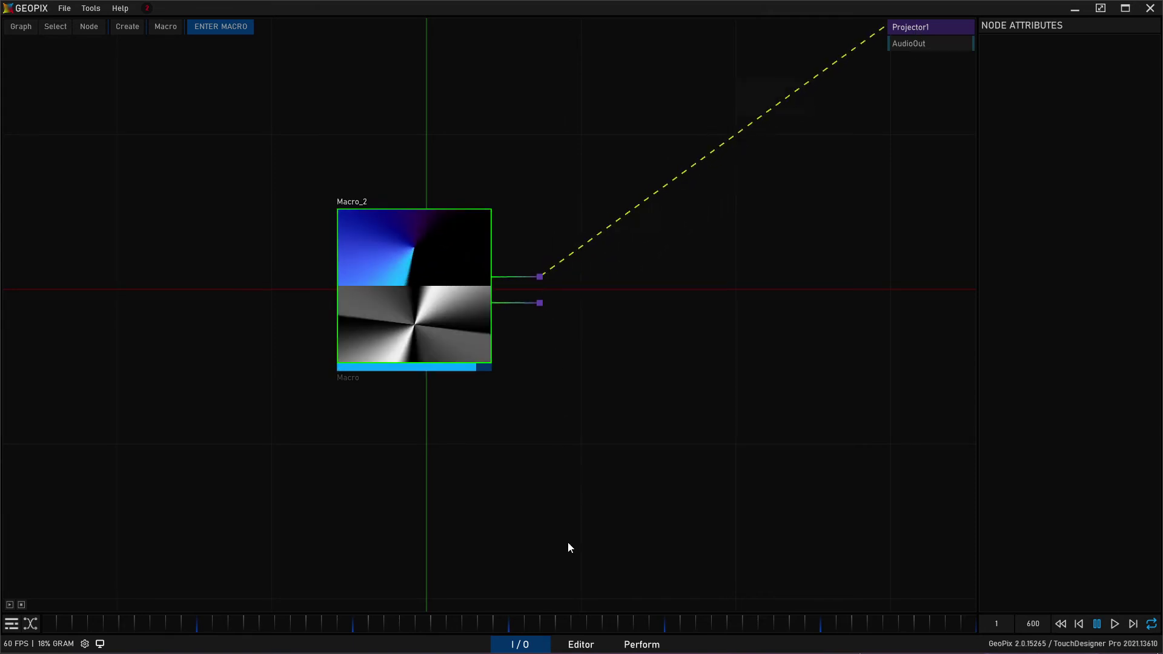
{"action": "left_click", "coordinate": [586, 646]}
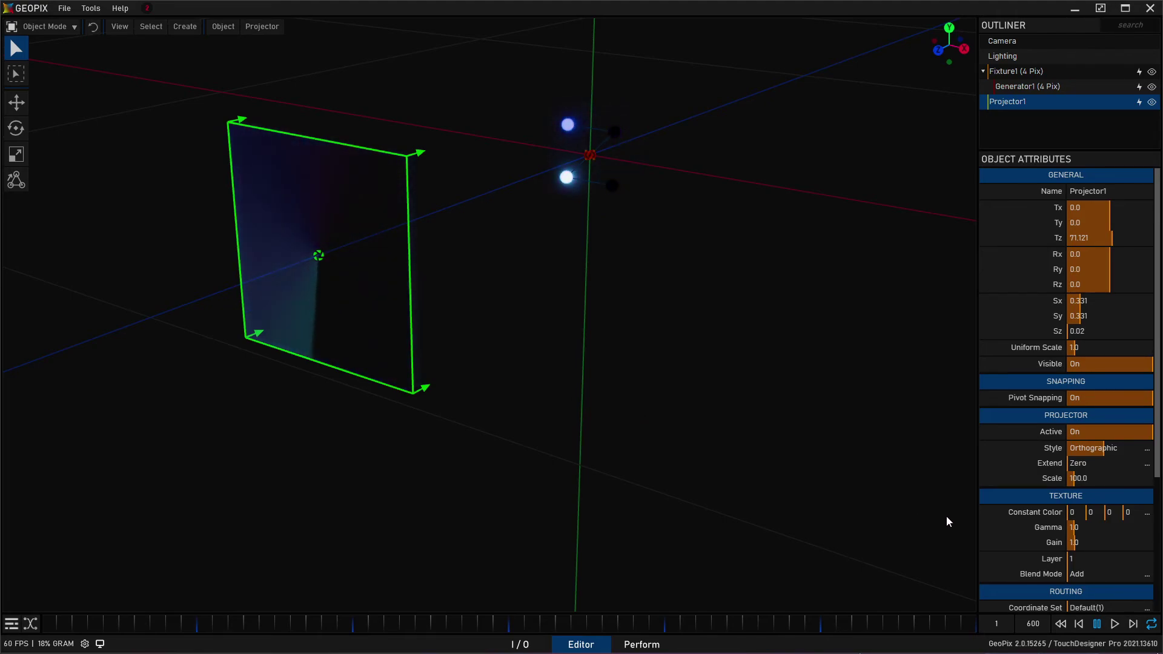
Step: Rename Projector1 to Projector_RGB
{"action": "left_click", "coordinate": [1049, 189]}
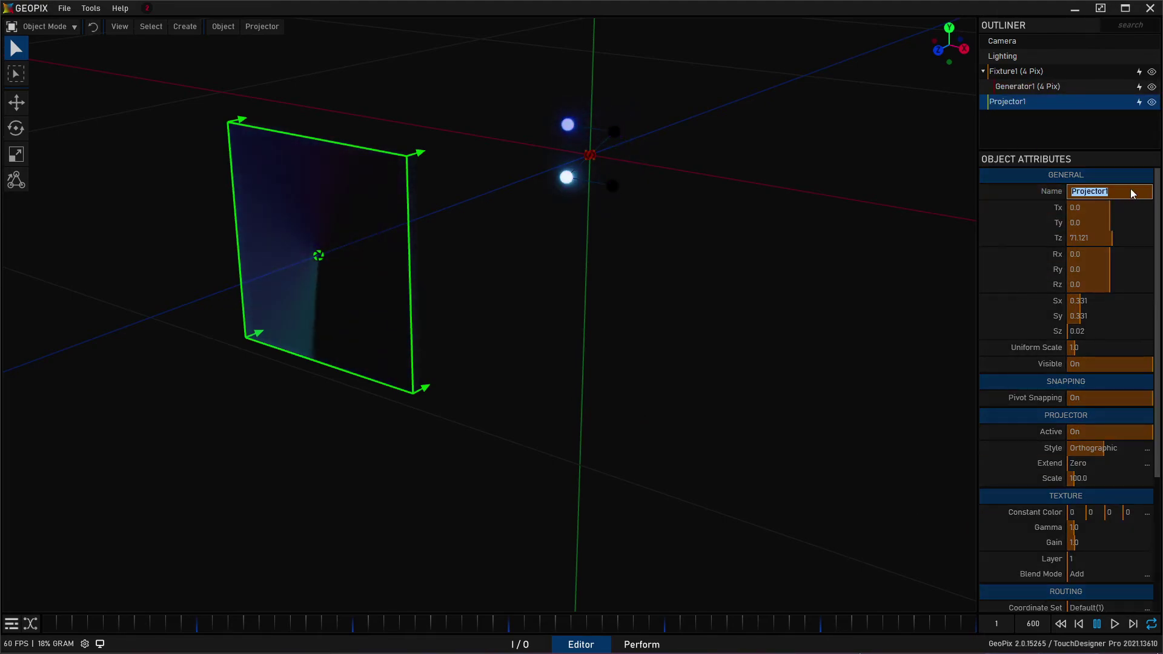
{"action": "key", "text": "BackSpace"}
{"action": "type", "text": "RGB"}
{"action": "key", "text": "Return"}
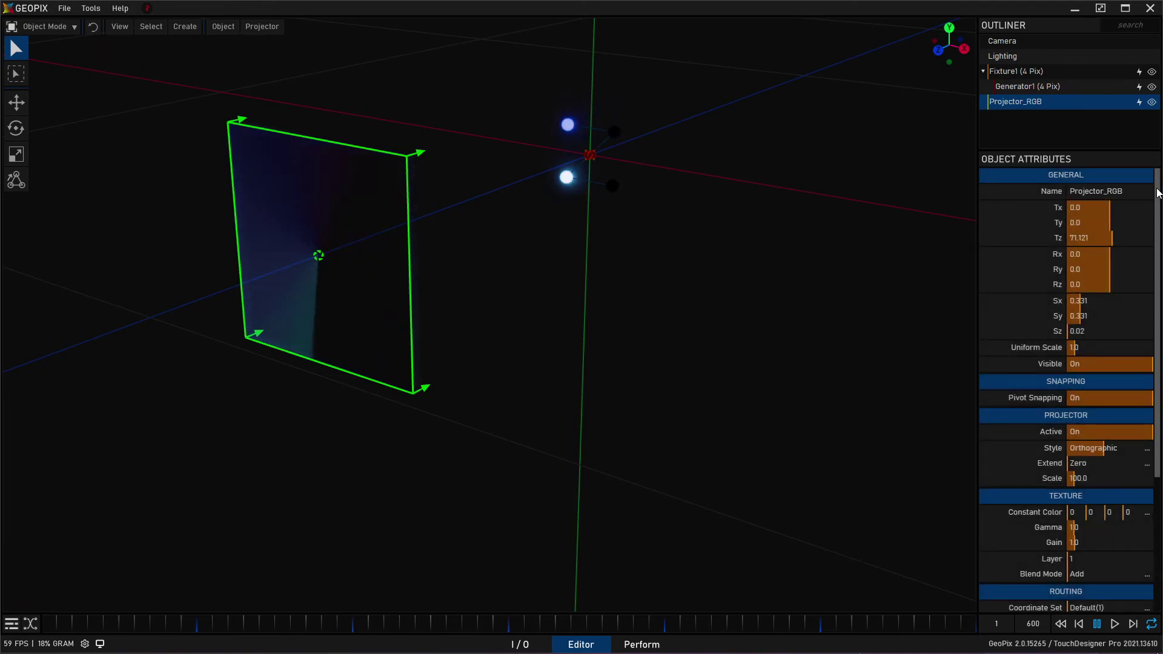
Step: Duplicate it as Projector_W, trying Perspective before reverting to Orthographic
{"action": "key", "text": "ctrl+d"}
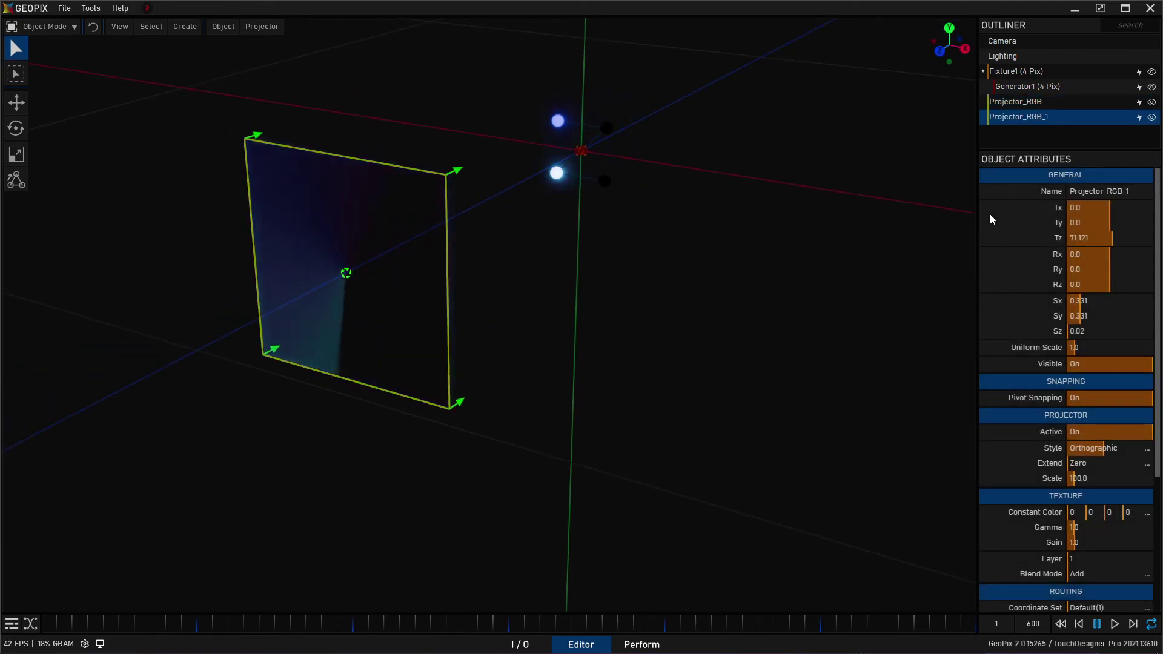
{"action": "left_click", "coordinate": [1107, 191]}
{"action": "key", "text": "BackSpace"}
{"action": "key", "text": "BackSpace"}
{"action": "key", "text": "BackSpace"}
{"action": "key", "text": "BackSpace"}
{"action": "key", "text": "BackSpace"}
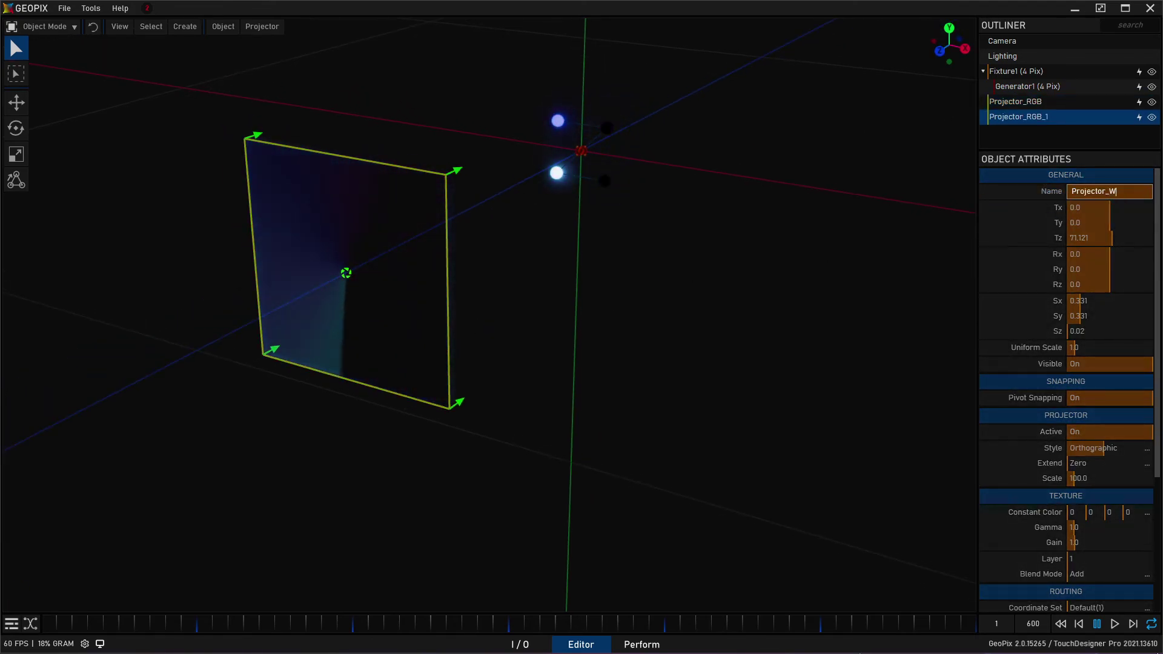
{"action": "type", "text": "W"}
{"action": "key", "text": "Return"}
{"action": "left_click", "coordinate": [1070, 448]}
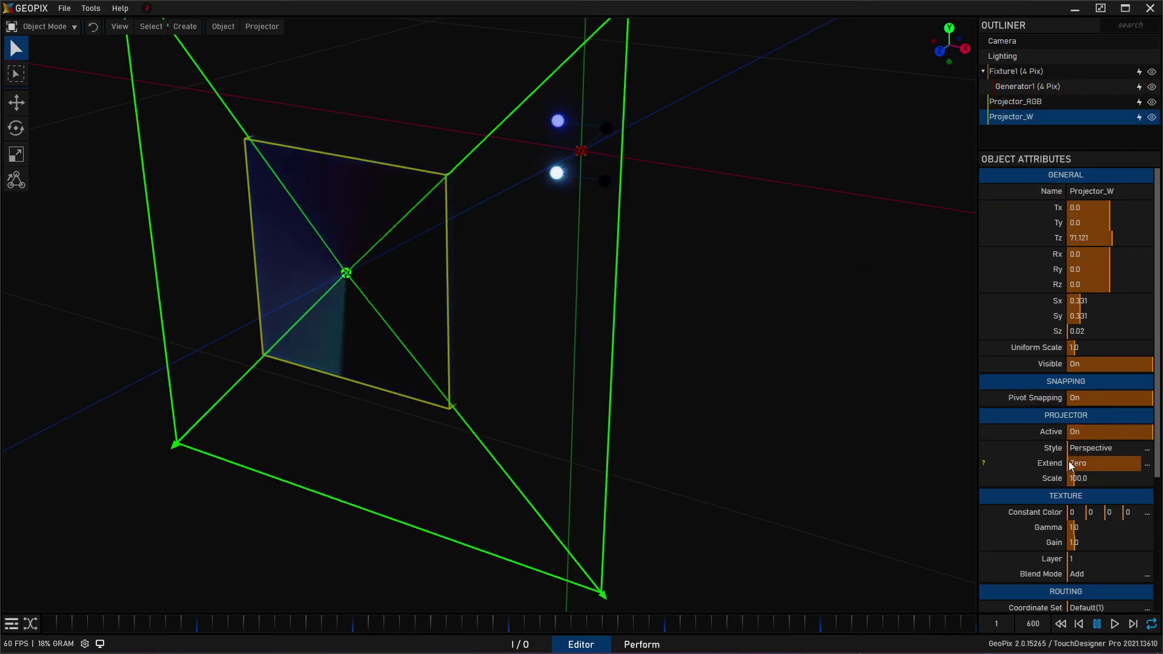
{"action": "left_click", "coordinate": [1038, 446]}
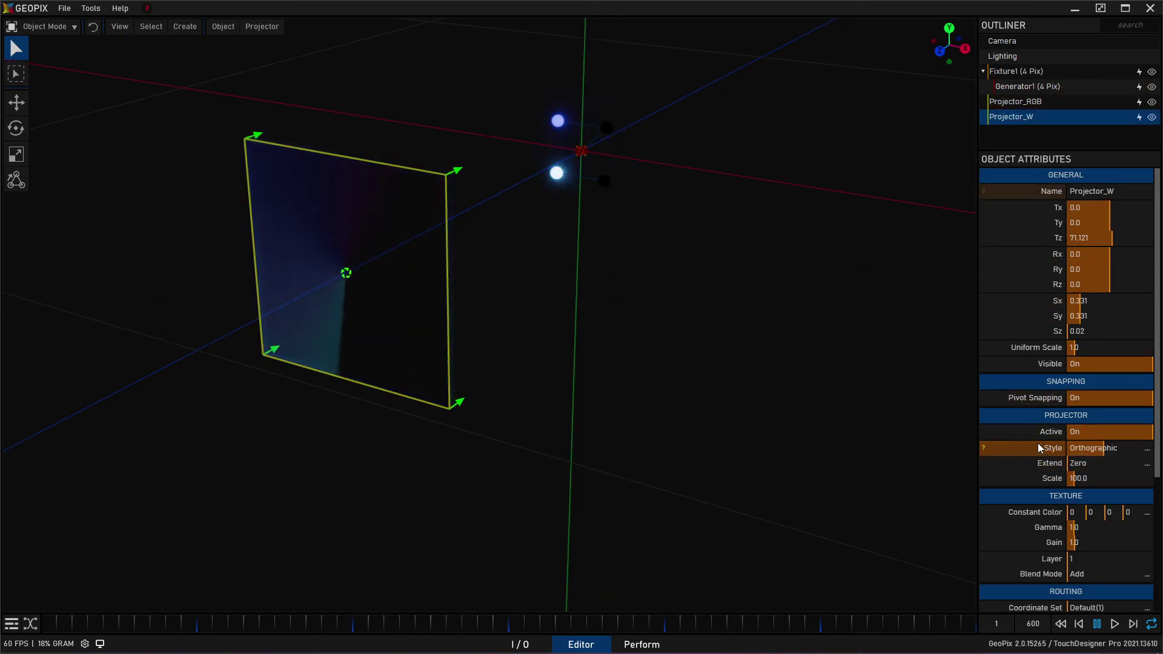
Step: Compare both projectors' routing and set Projector_W's Routing R to w
{"action": "left_click_drag", "start_coordinate": [423, 257], "coordinate": [412, 283], "text": "alt"}
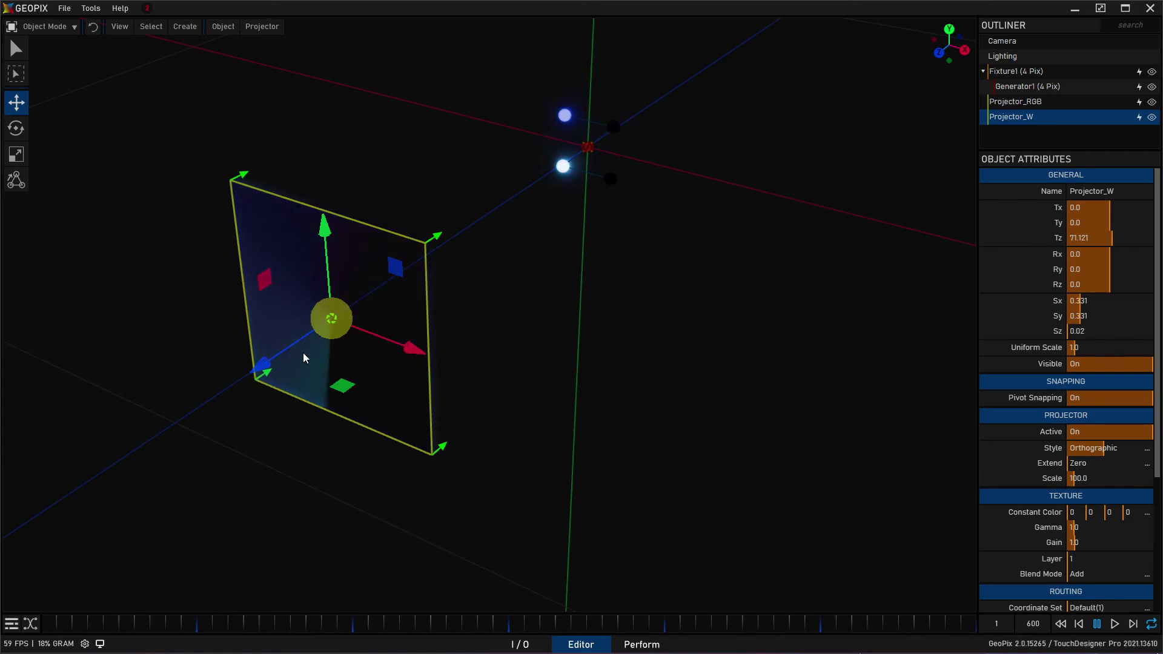
{"action": "left_click_drag", "start_coordinate": [234, 383], "coordinate": [589, 384], "text": "alt"}
{"action": "scroll", "coordinate": [1011, 515], "scroll_direction": "down", "scroll_amount": 5}
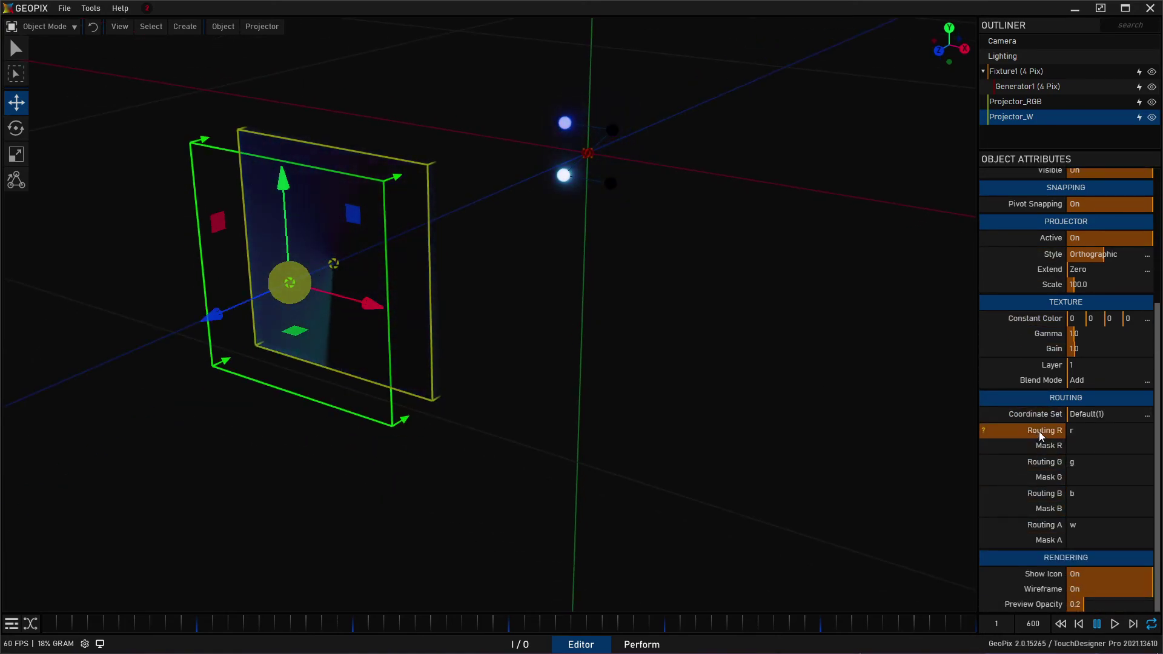
{"action": "left_click", "coordinate": [1076, 102]}
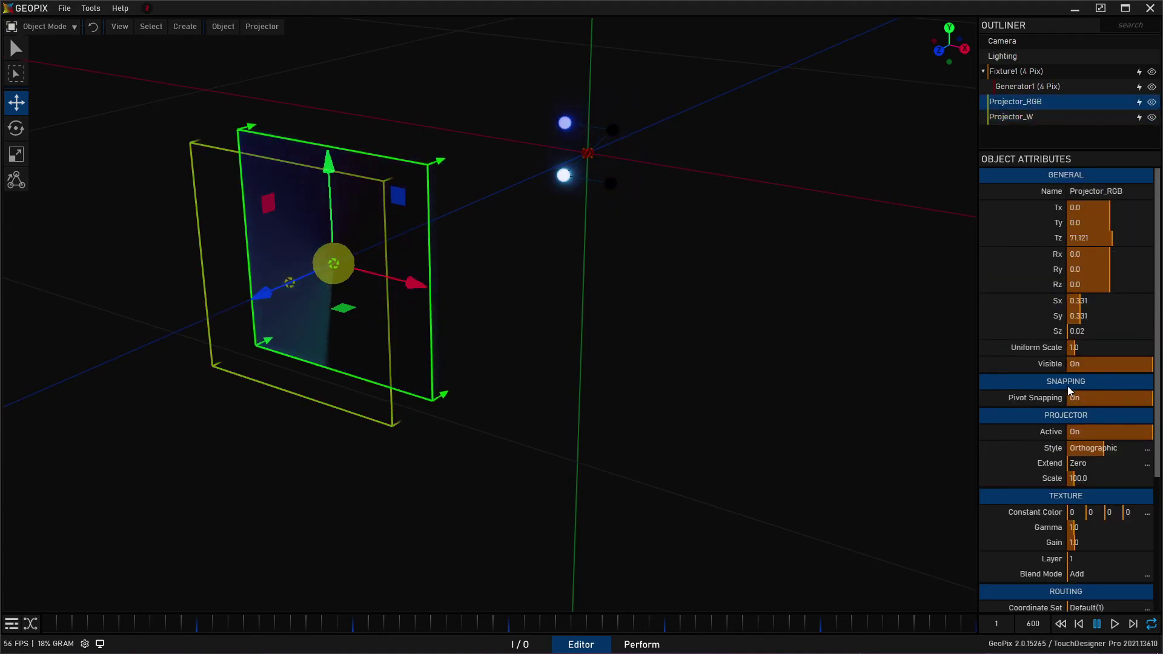
{"action": "scroll", "coordinate": [1035, 562], "scroll_direction": "down", "scroll_amount": 5}
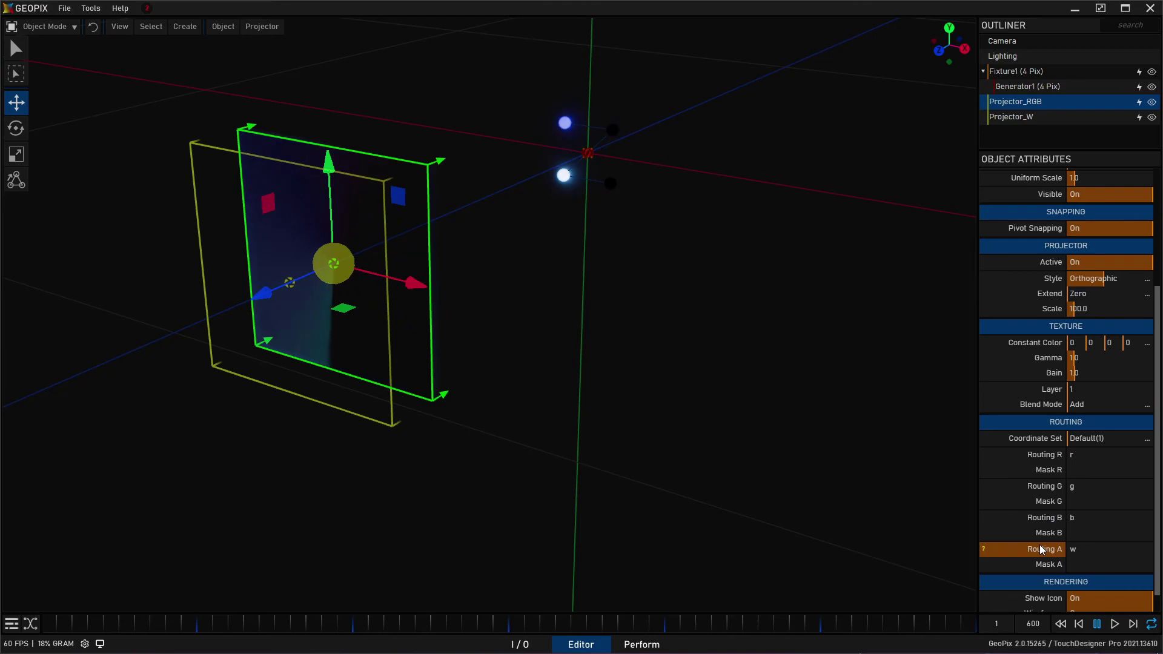
{"action": "left_click", "coordinate": [1070, 121]}
{"action": "scroll", "coordinate": [1036, 467], "scroll_direction": "down", "scroll_amount": 6}
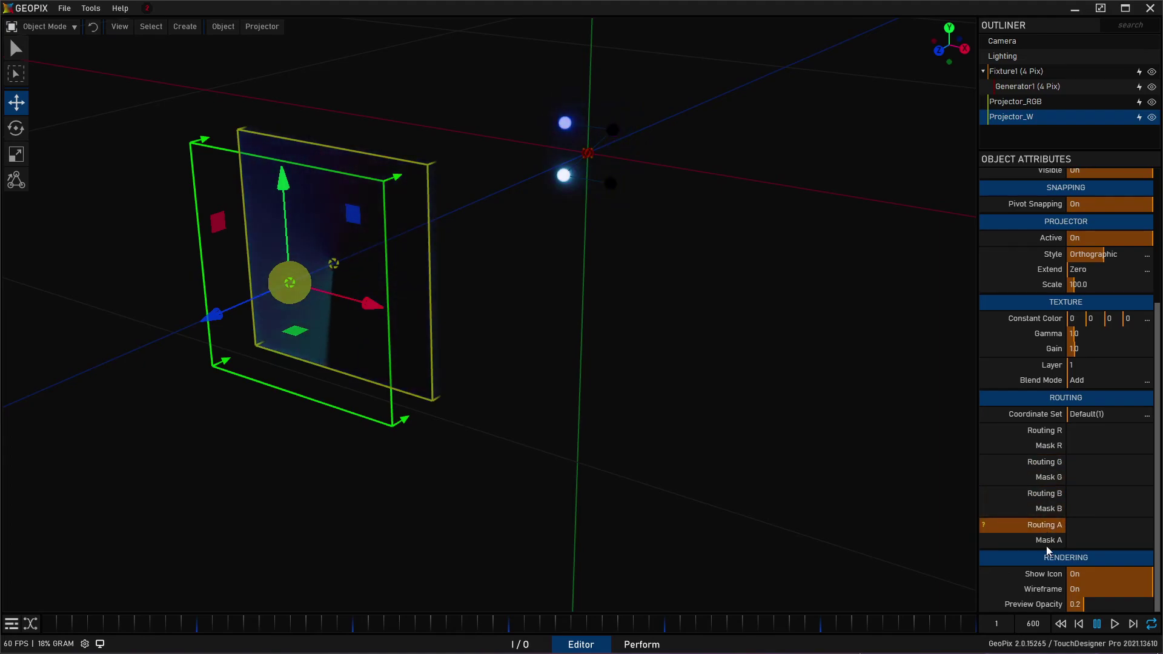
{"action": "left_click", "coordinate": [1099, 431]}
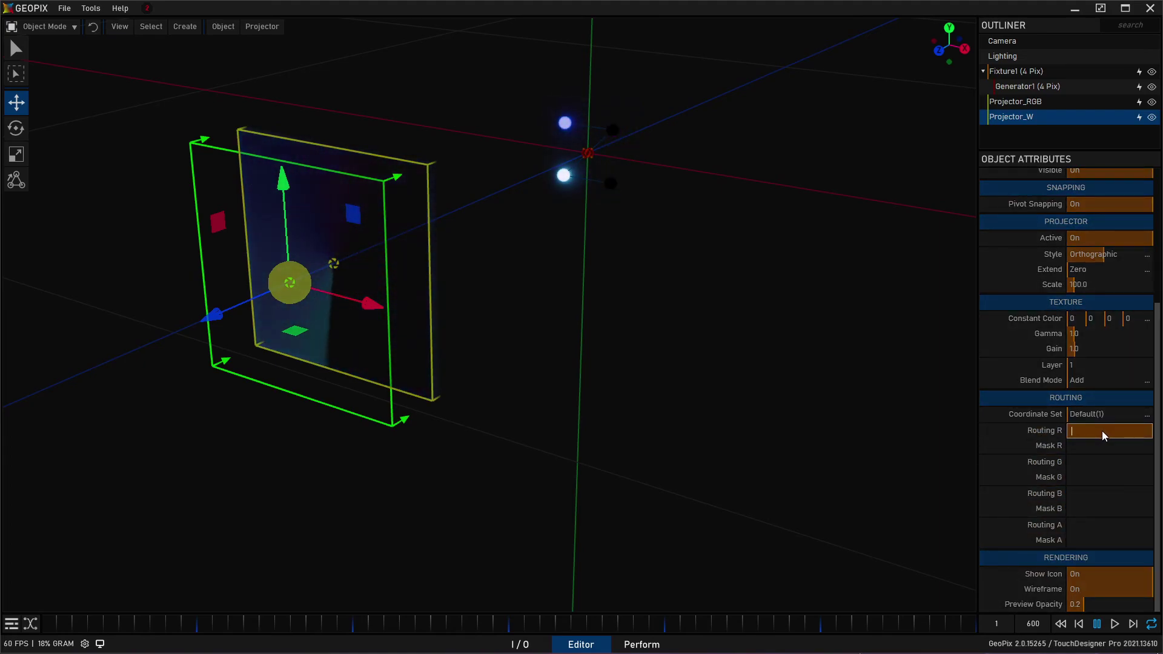
{"action": "key", "text": "Return"}
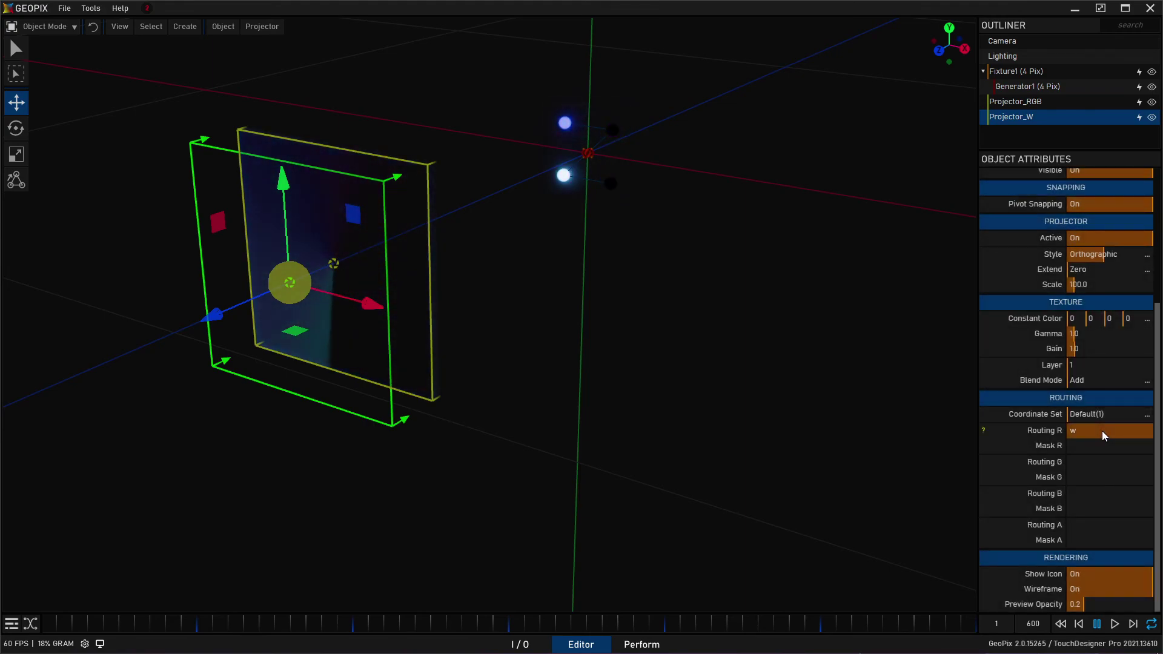
Step: Inspect Projector_RGB and Projector_W in the 3D view, then return to the node graph
{"action": "left_click_drag", "start_coordinate": [467, 361], "coordinate": [371, 423], "text": "alt"}
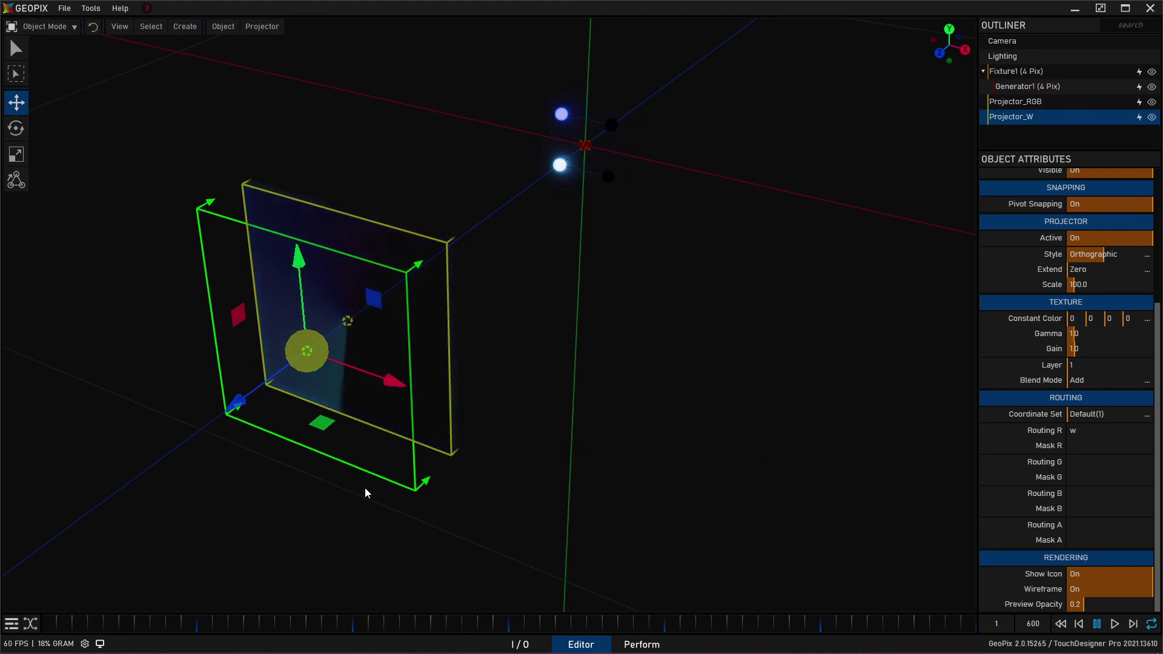
{"action": "left_click", "coordinate": [450, 331]}
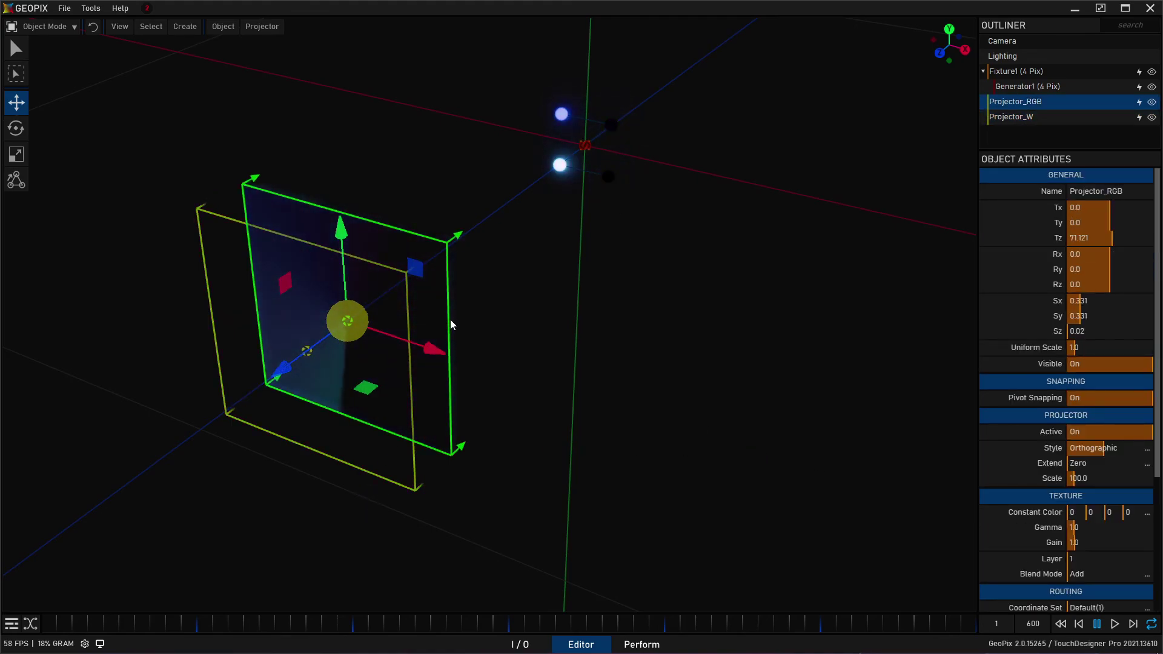
{"action": "left_click", "coordinate": [409, 494]}
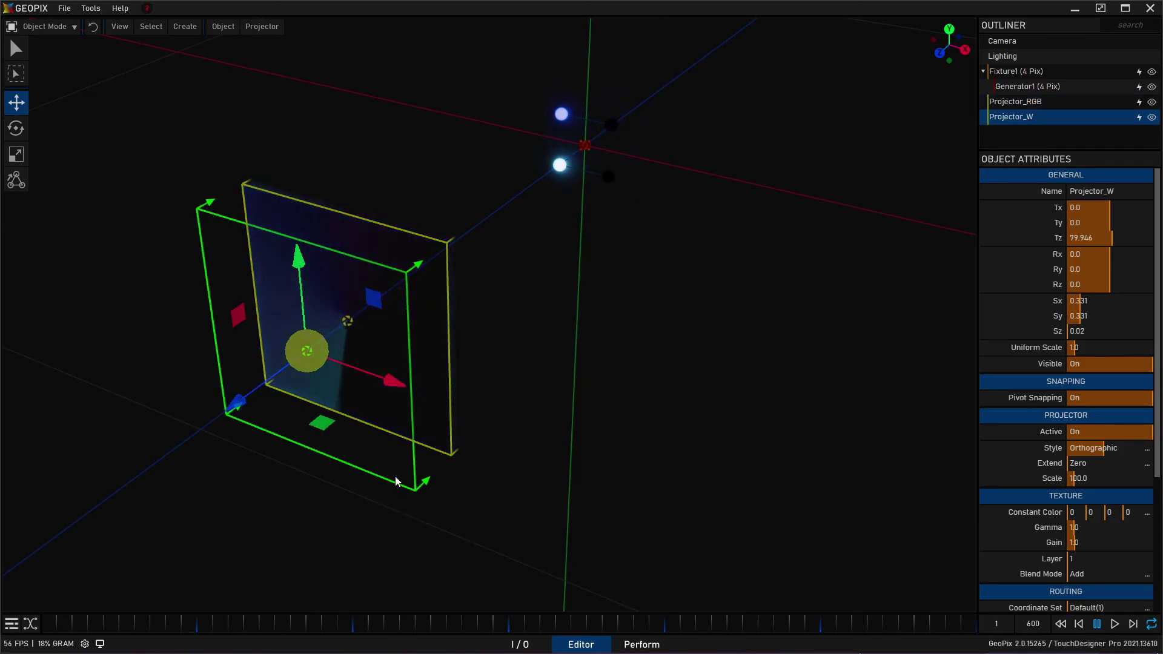
{"action": "scroll", "coordinate": [1030, 550], "scroll_direction": "down", "scroll_amount": 4}
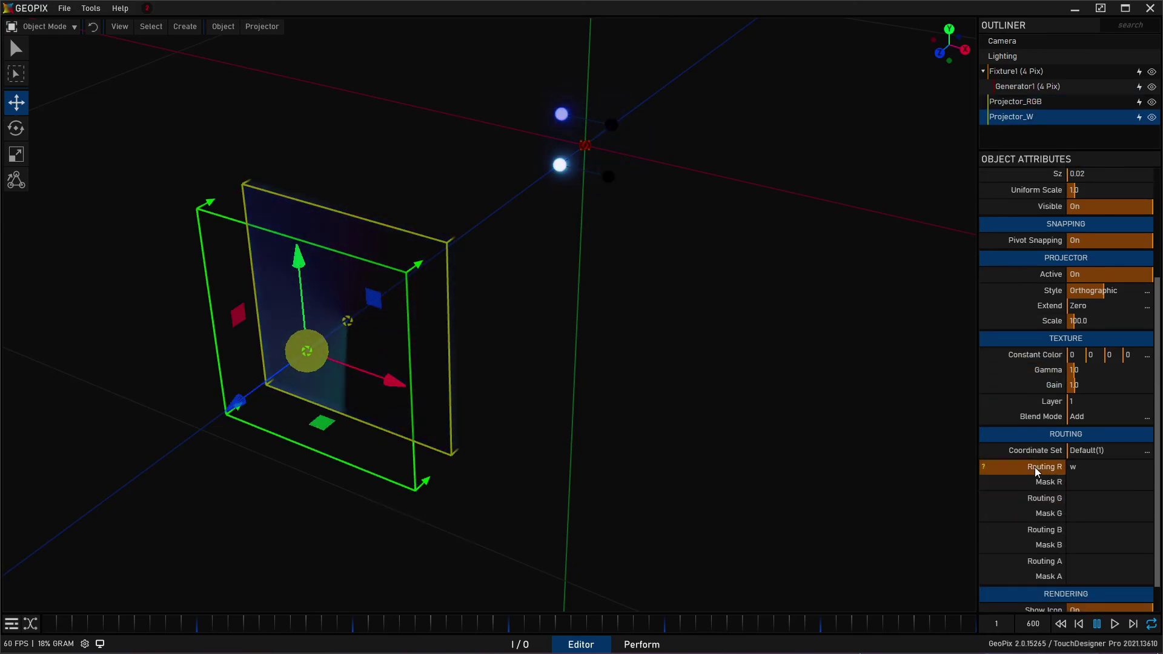
{"action": "left_click", "coordinate": [514, 644]}
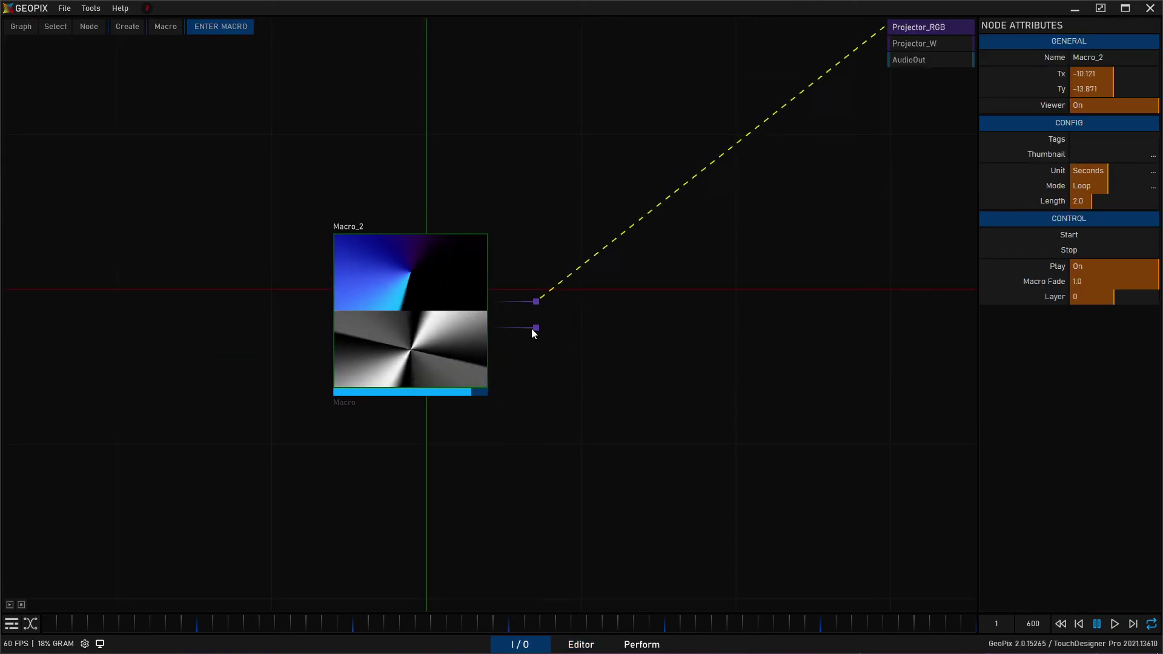
Step: Check Ramp2 inside Macro_2, then connect Macro_2's grayscale output to Projector_W
{"action": "double_click", "coordinate": [446, 348]}
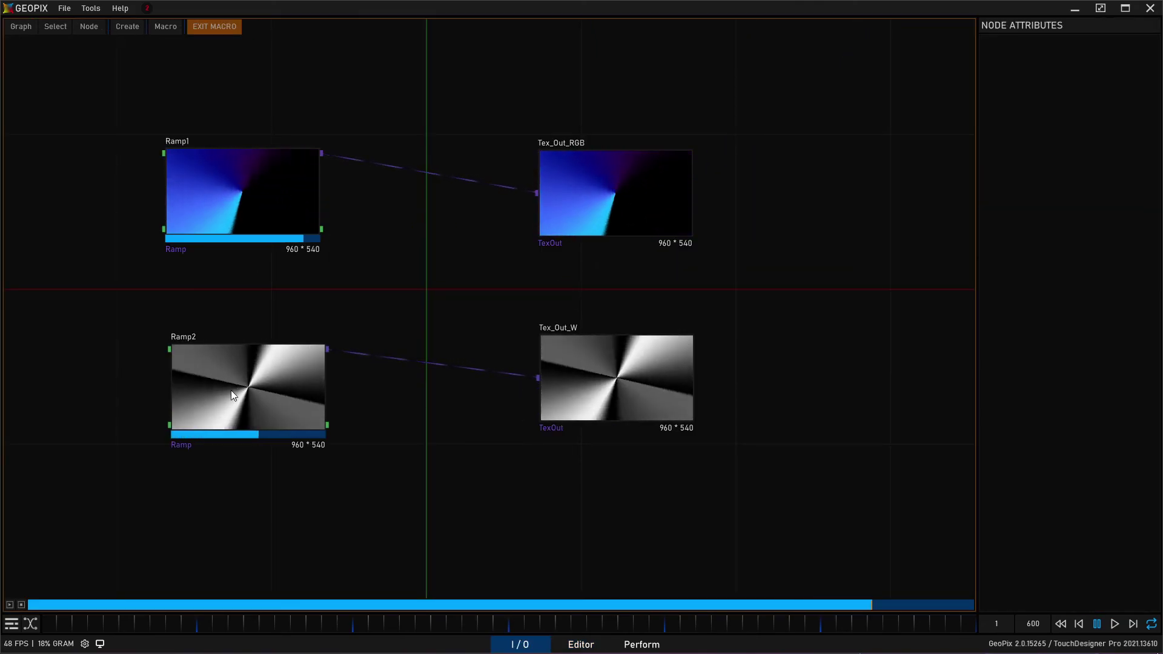
{"action": "left_click", "coordinate": [269, 391]}
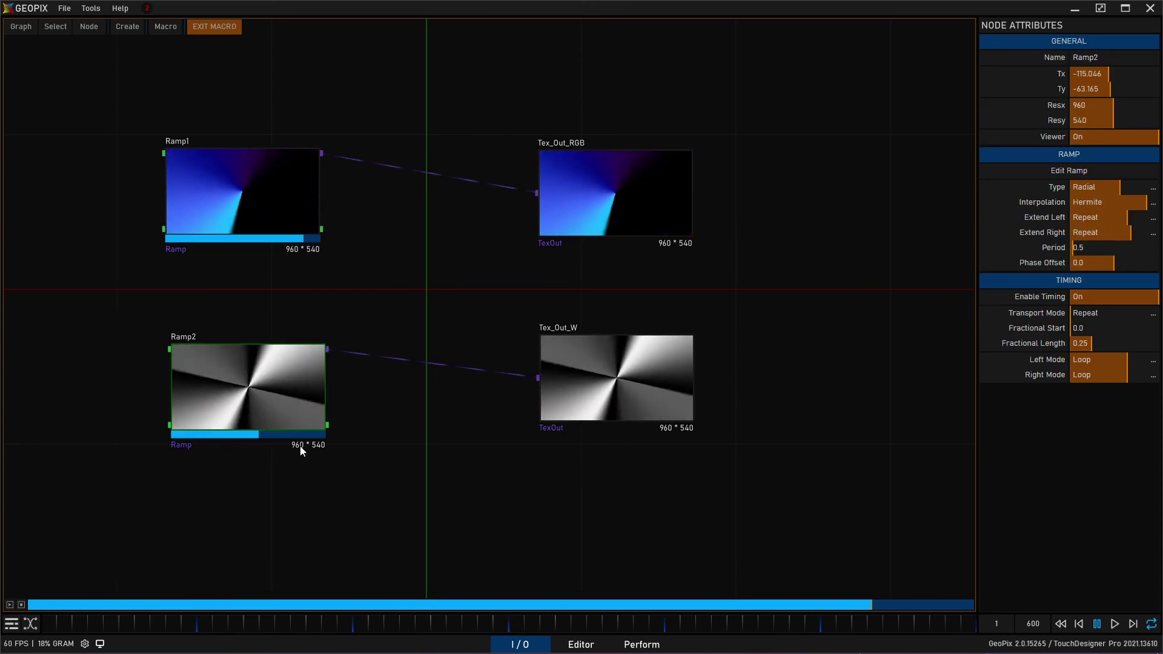
{"action": "left_click", "coordinate": [219, 28]}
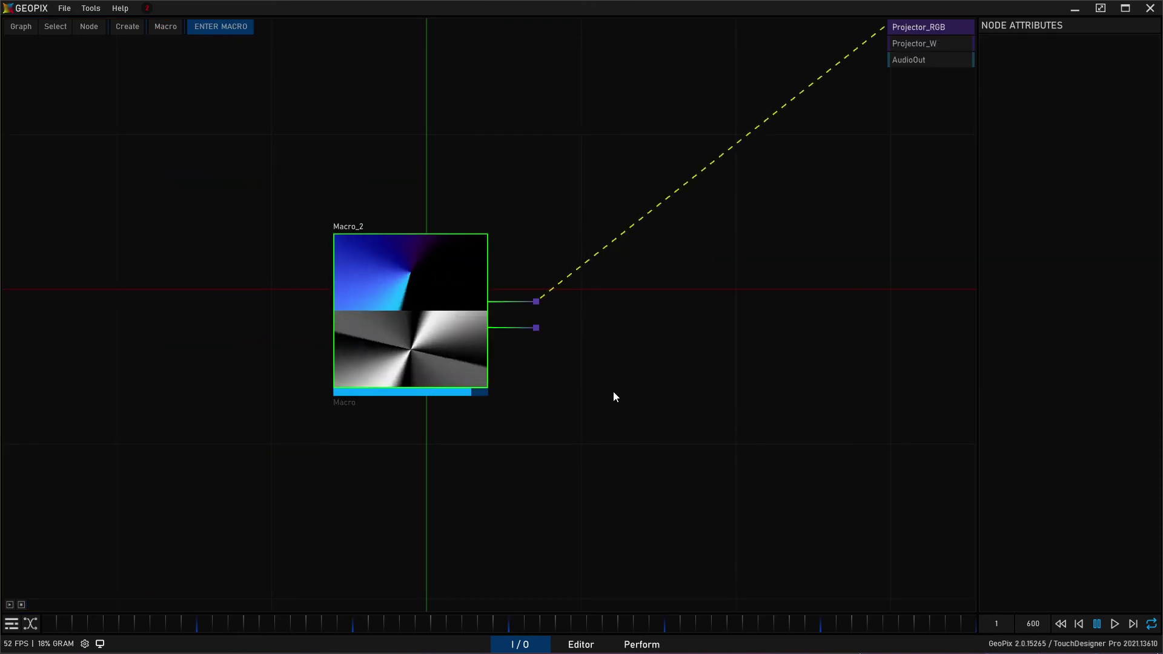
{"action": "left_click", "coordinate": [932, 40]}
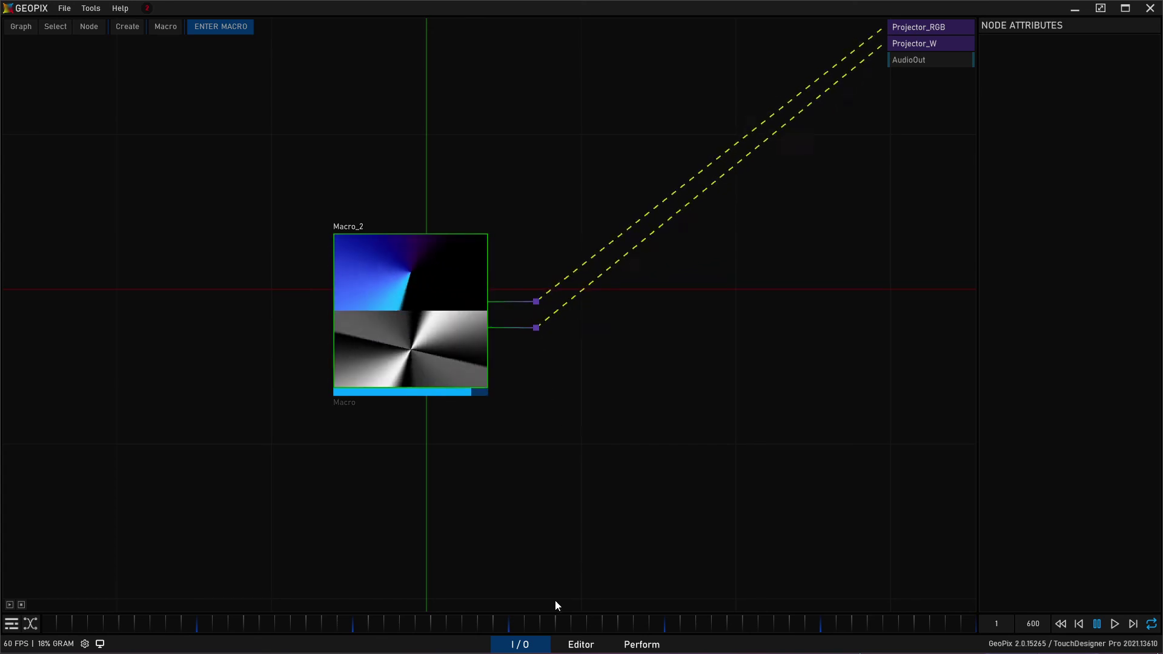
{"action": "left_click", "coordinate": [581, 645]}
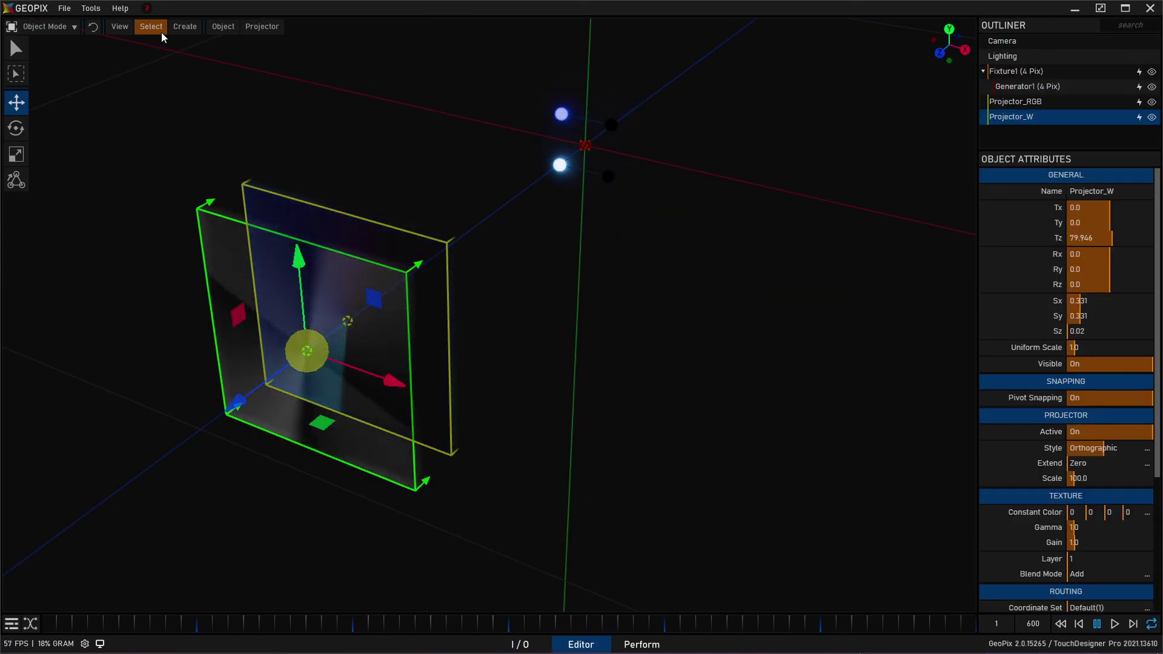
Step: Open the Channels Tool, pan to Universe 0, and park it at the screen edge
{"action": "left_click", "coordinate": [91, 8]}
{"action": "left_click", "coordinate": [94, 23]}
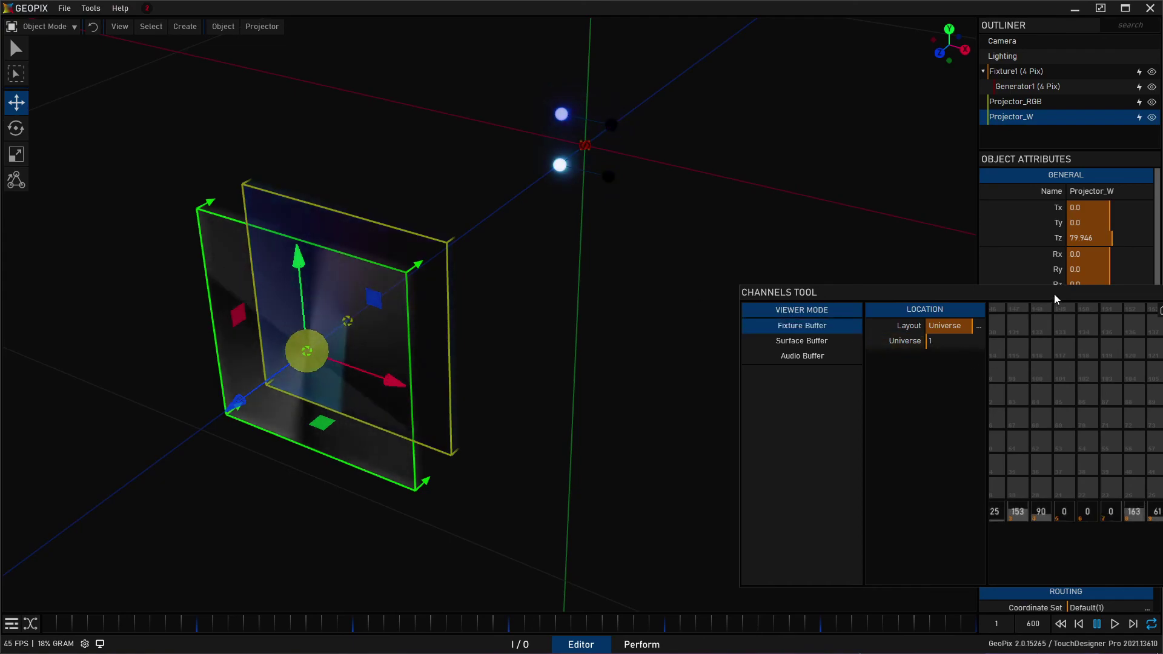
{"action": "left_click_drag", "start_coordinate": [1054, 299], "coordinate": [477, 248]}
{"action": "scroll", "coordinate": [488, 448], "scroll_direction": "up", "scroll_amount": 3}
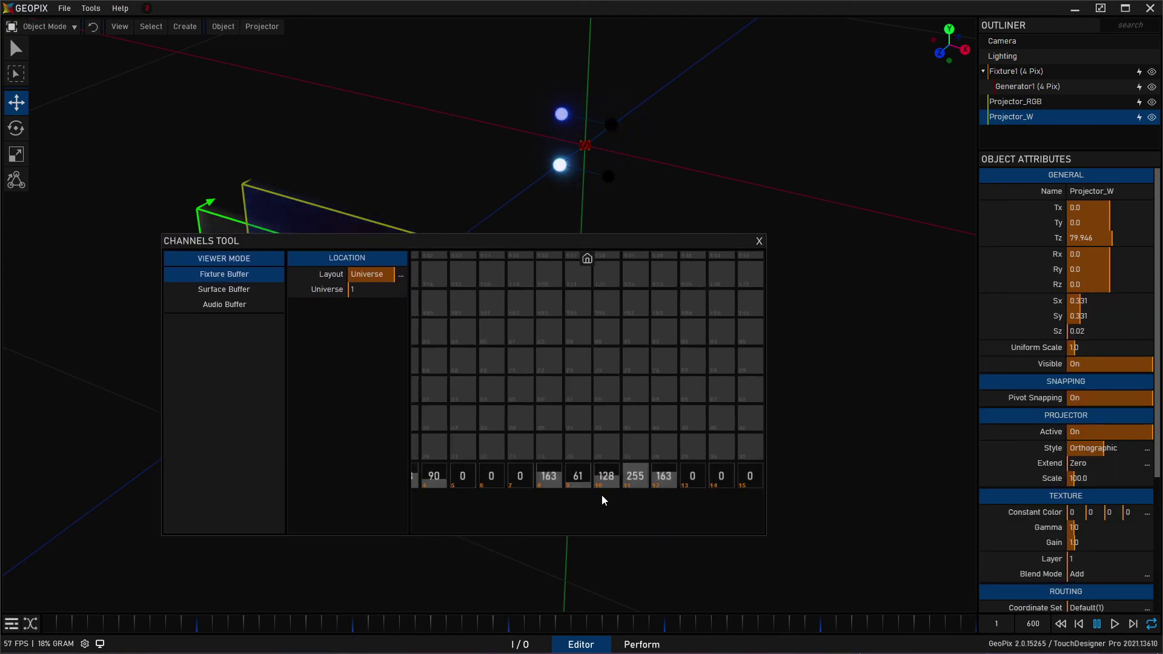
{"action": "scroll", "coordinate": [603, 501], "scroll_direction": "down", "scroll_amount": 4}
{"action": "middle_click_drag", "start_coordinate": [561, 444], "coordinate": [675, 447]}
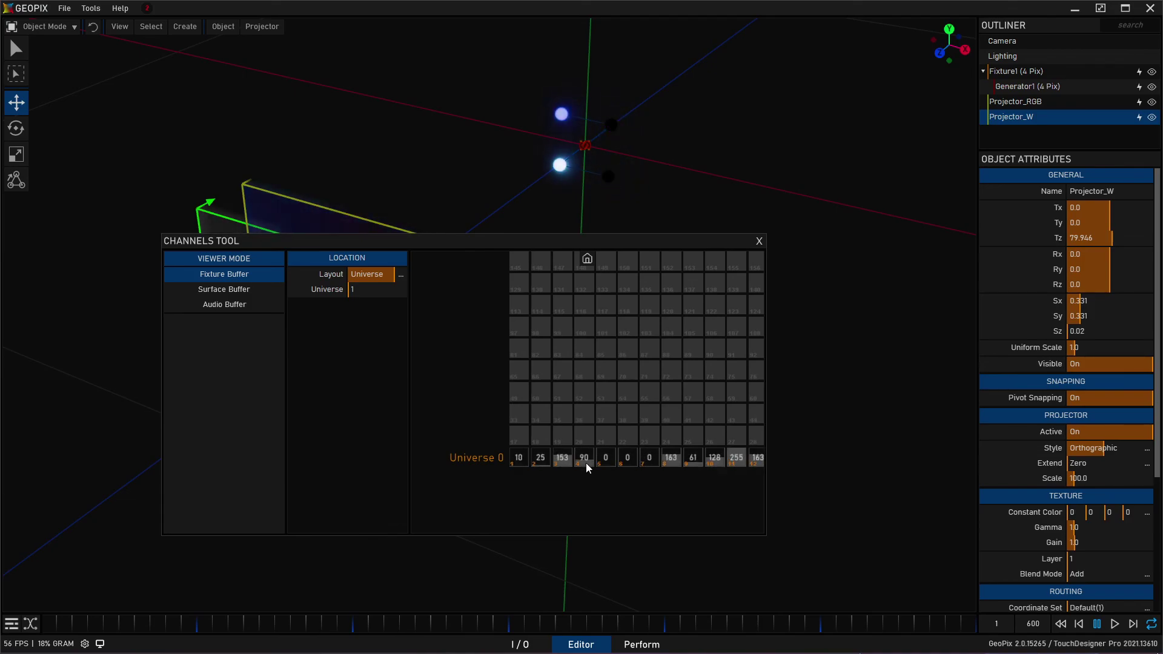
{"action": "left_click_drag", "start_coordinate": [506, 243], "coordinate": [1162, 450]}
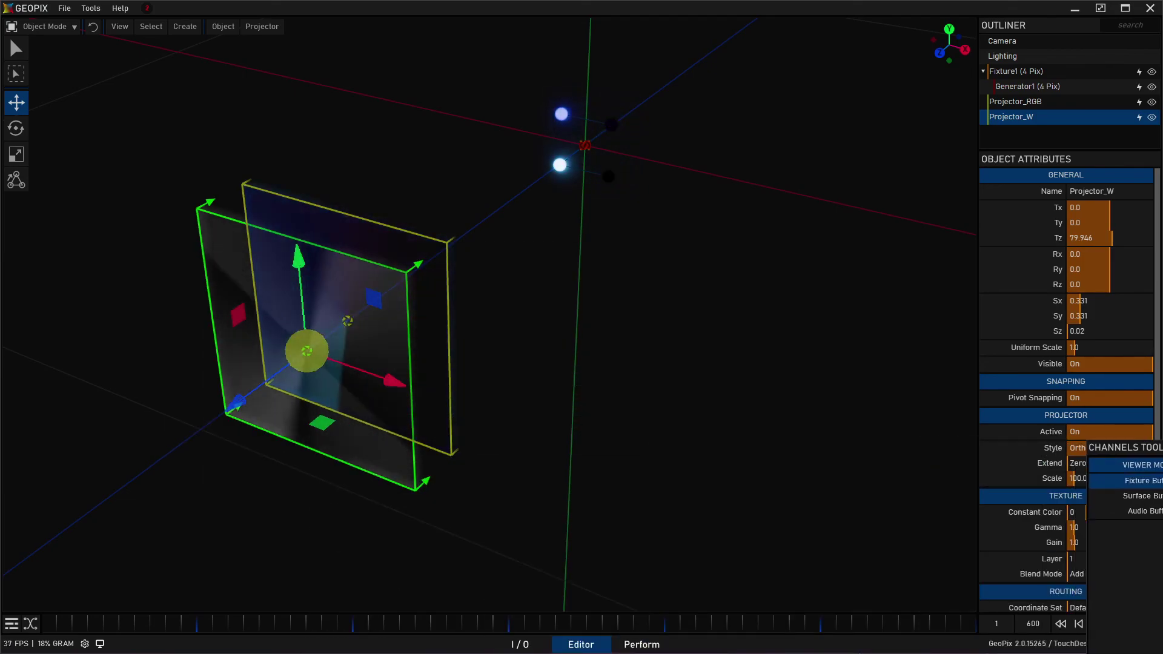
Step: Open Macro_2, select Ramp2 and Tex_Out_W, and bring the Channels Tool over the graph
{"action": "left_click", "coordinate": [526, 645]}
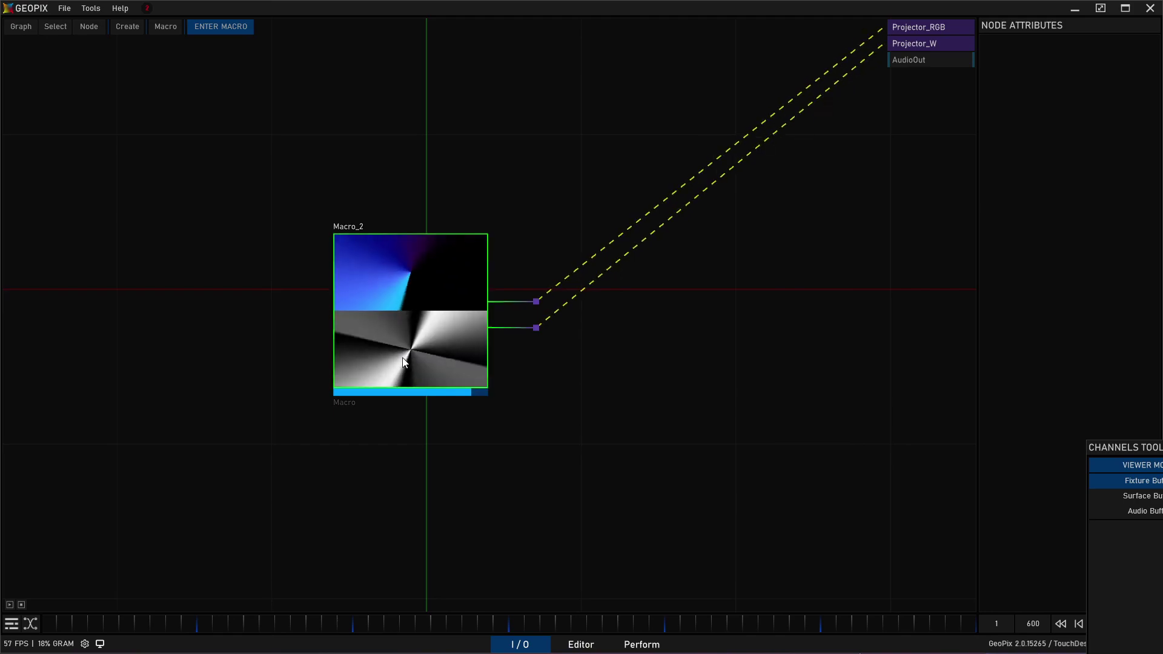
{"action": "left_click", "coordinate": [397, 310]}
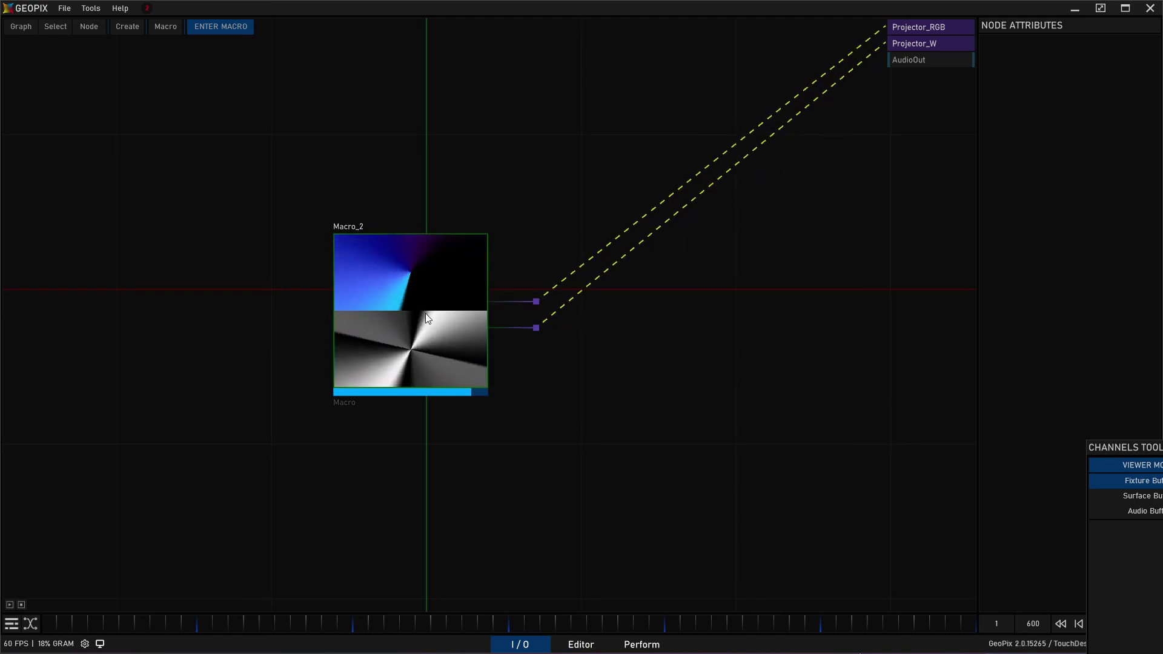
{"action": "left_click_drag", "start_coordinate": [430, 287], "coordinate": [452, 272]}
{"action": "double_click", "coordinate": [452, 277]}
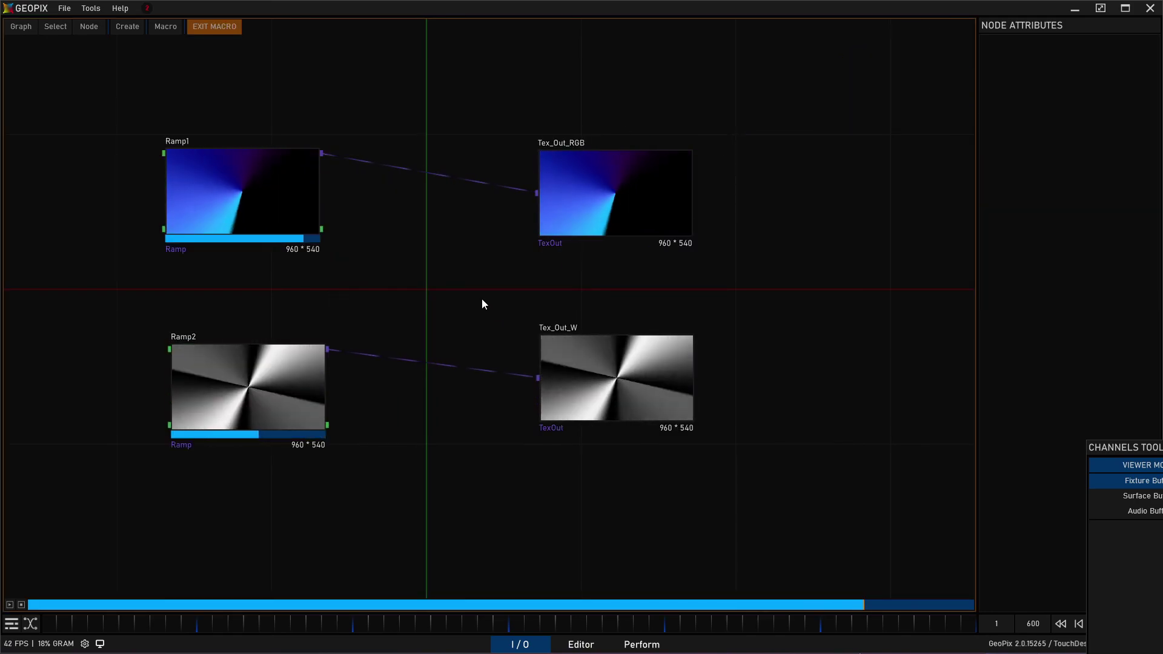
{"action": "left_click", "coordinate": [246, 409]}
{"action": "left_click_drag", "start_coordinate": [502, 435], "coordinate": [85, 307]}
{"action": "left_click_drag", "start_coordinate": [1162, 449], "coordinate": [477, 170]}
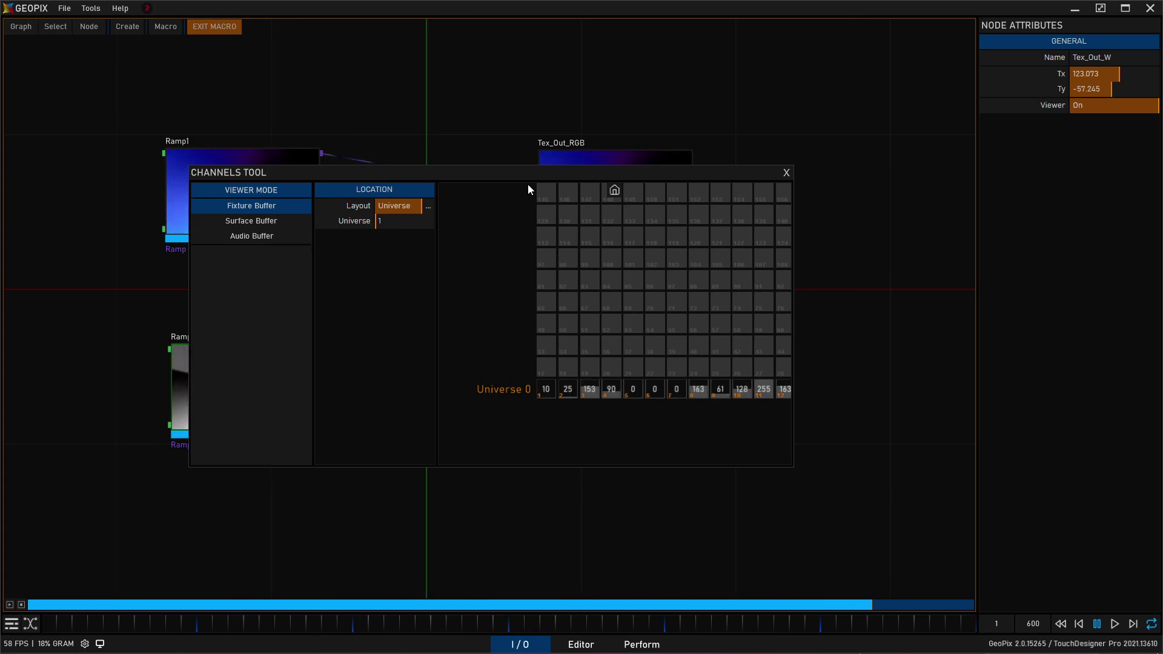
{"action": "left_click_drag", "start_coordinate": [524, 178], "coordinate": [539, 183]}
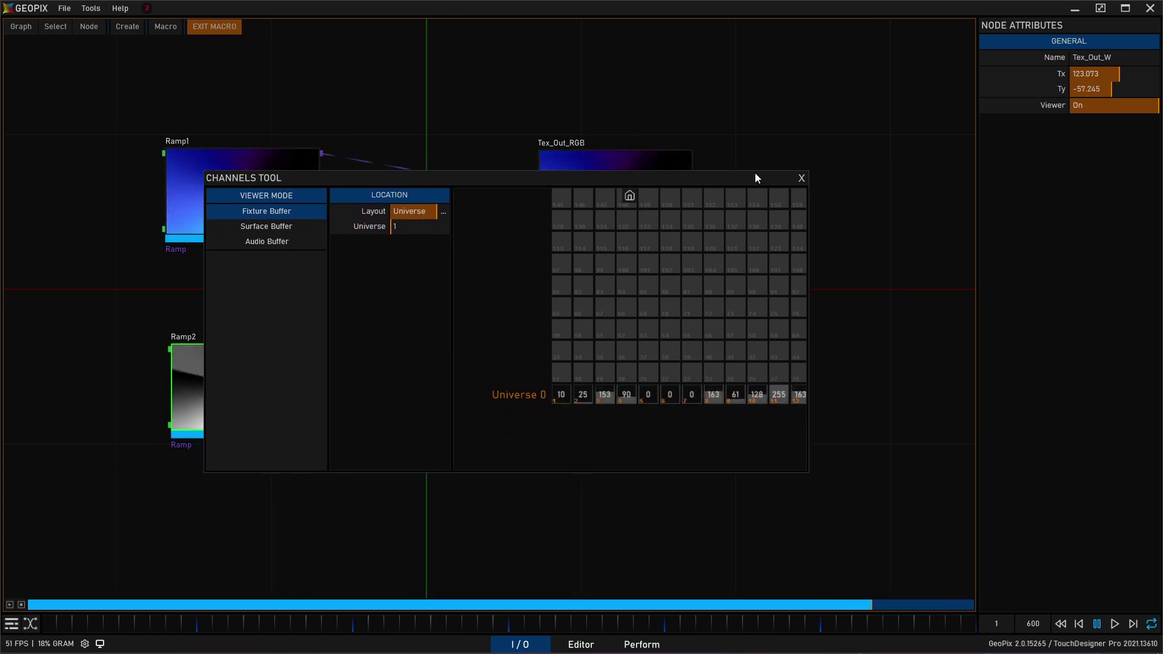